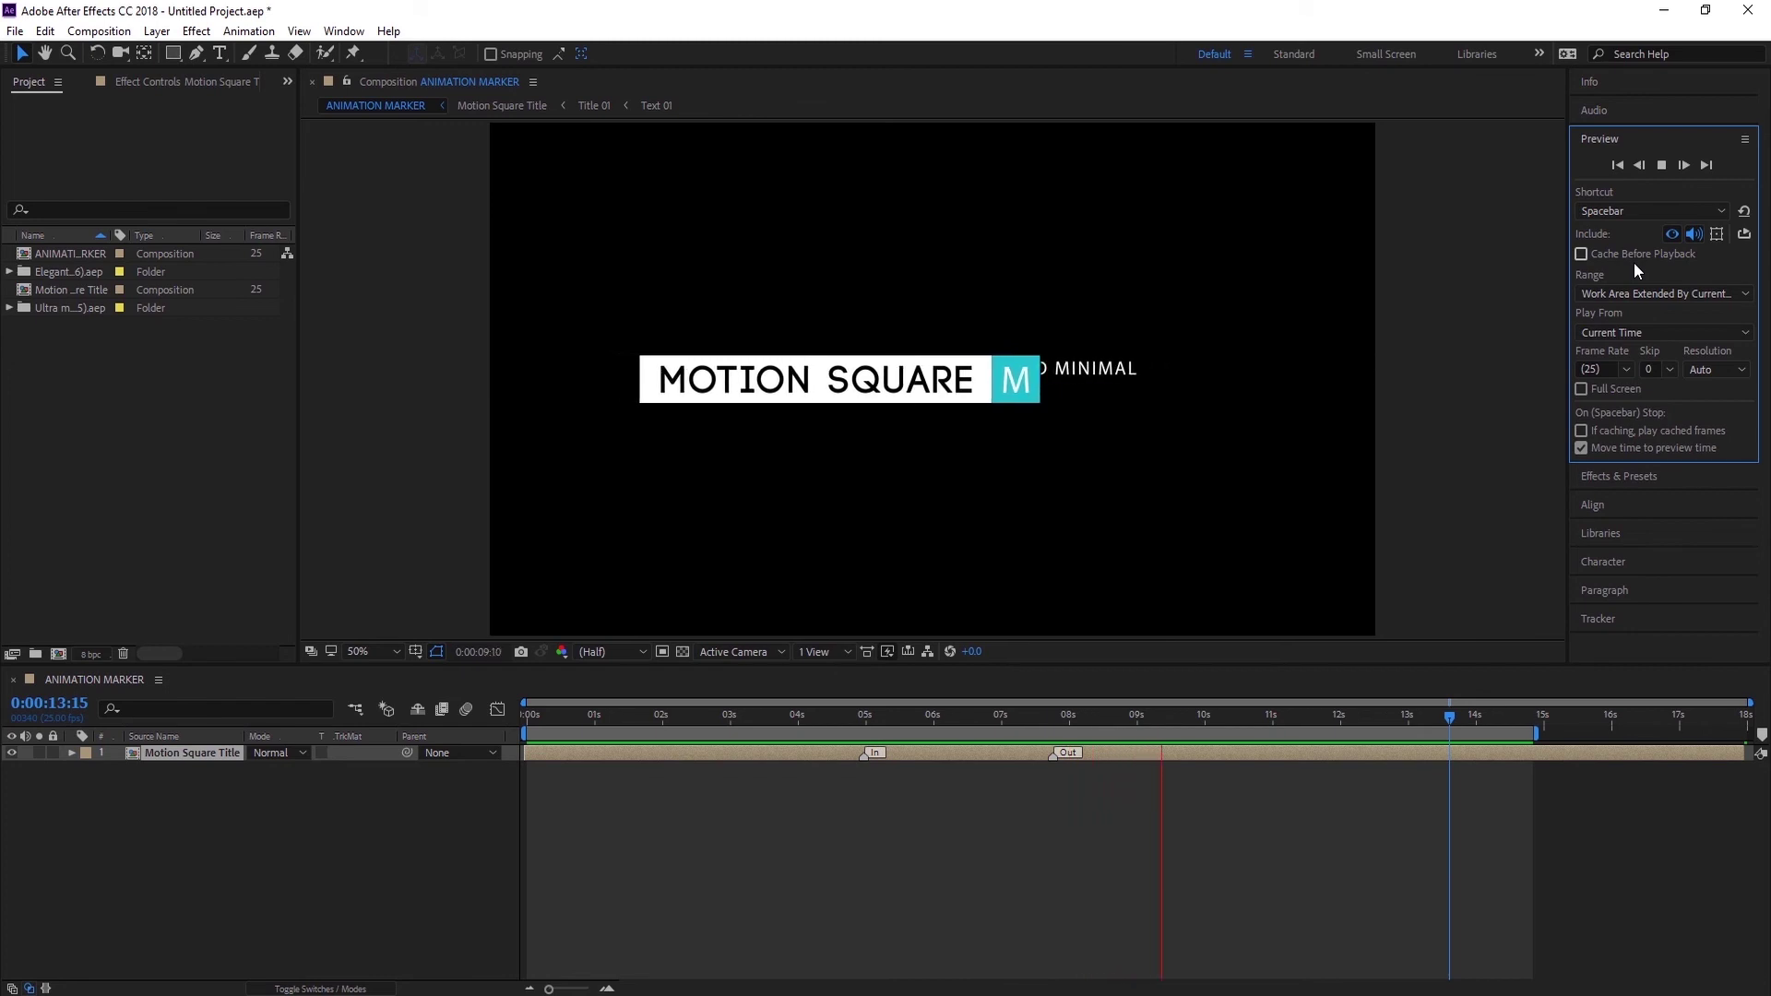
Step: Select the Motion Square Title layer and preview its title animation
left_click(1662, 164)
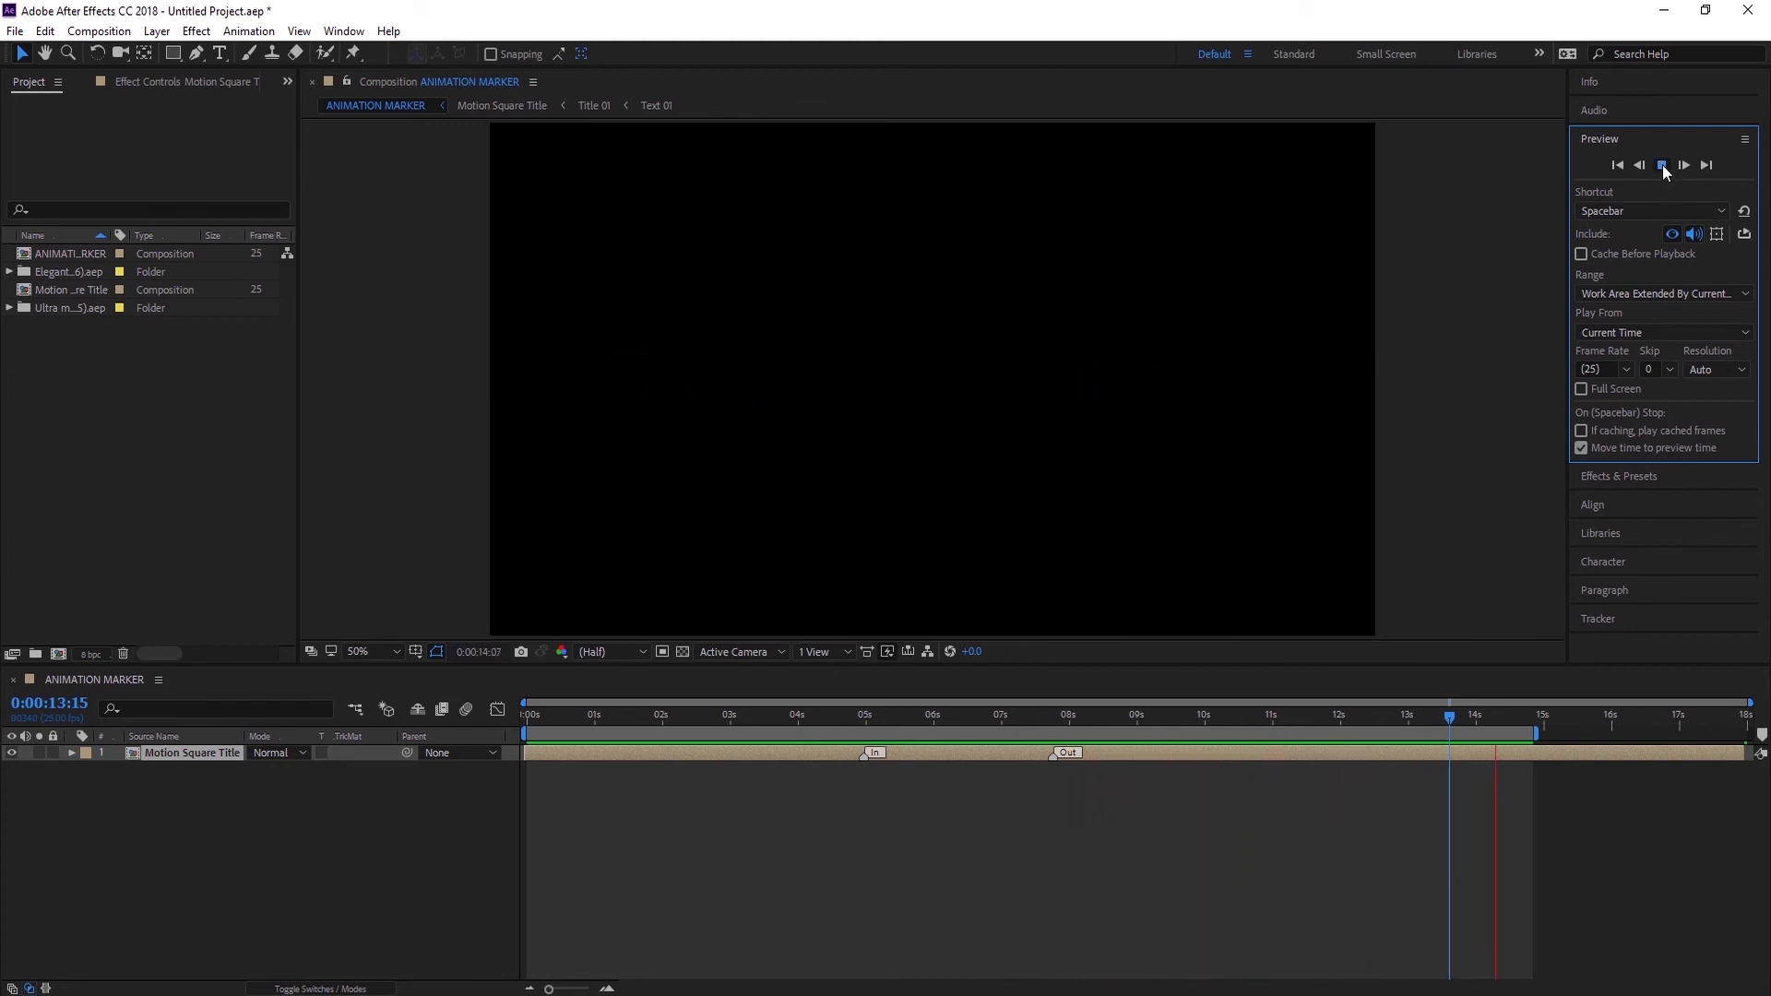
left_click(871, 753)
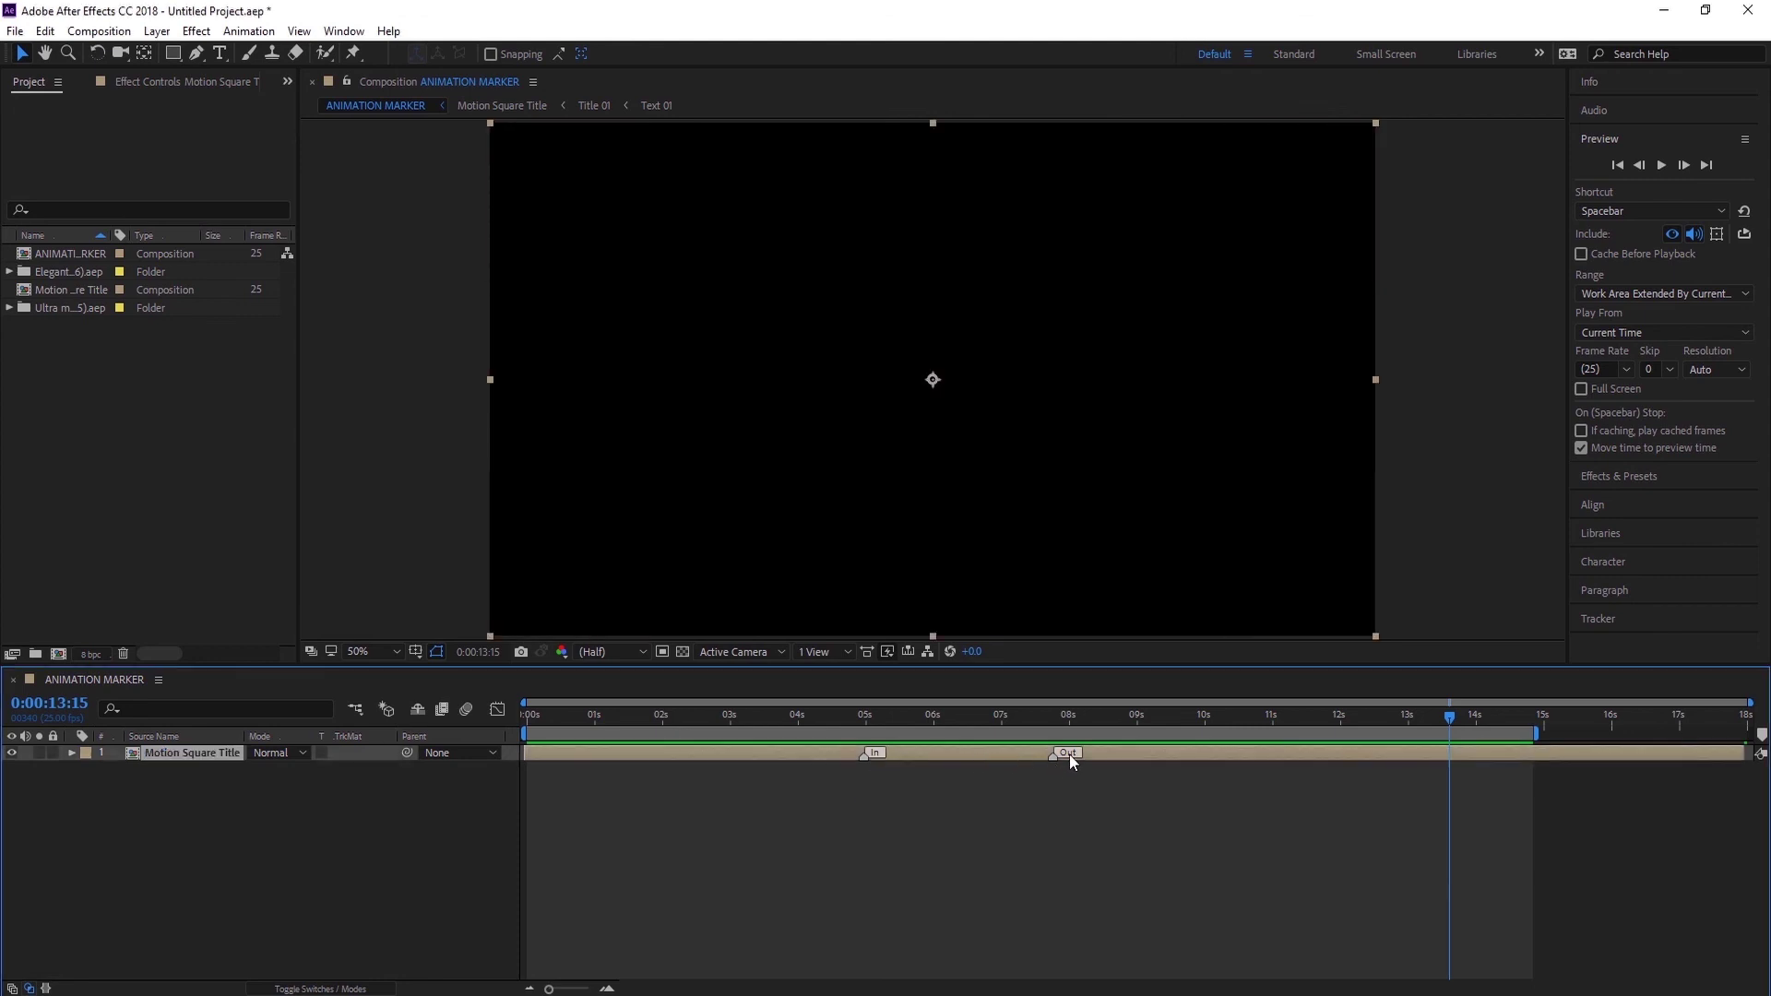
left_click(1660, 164)
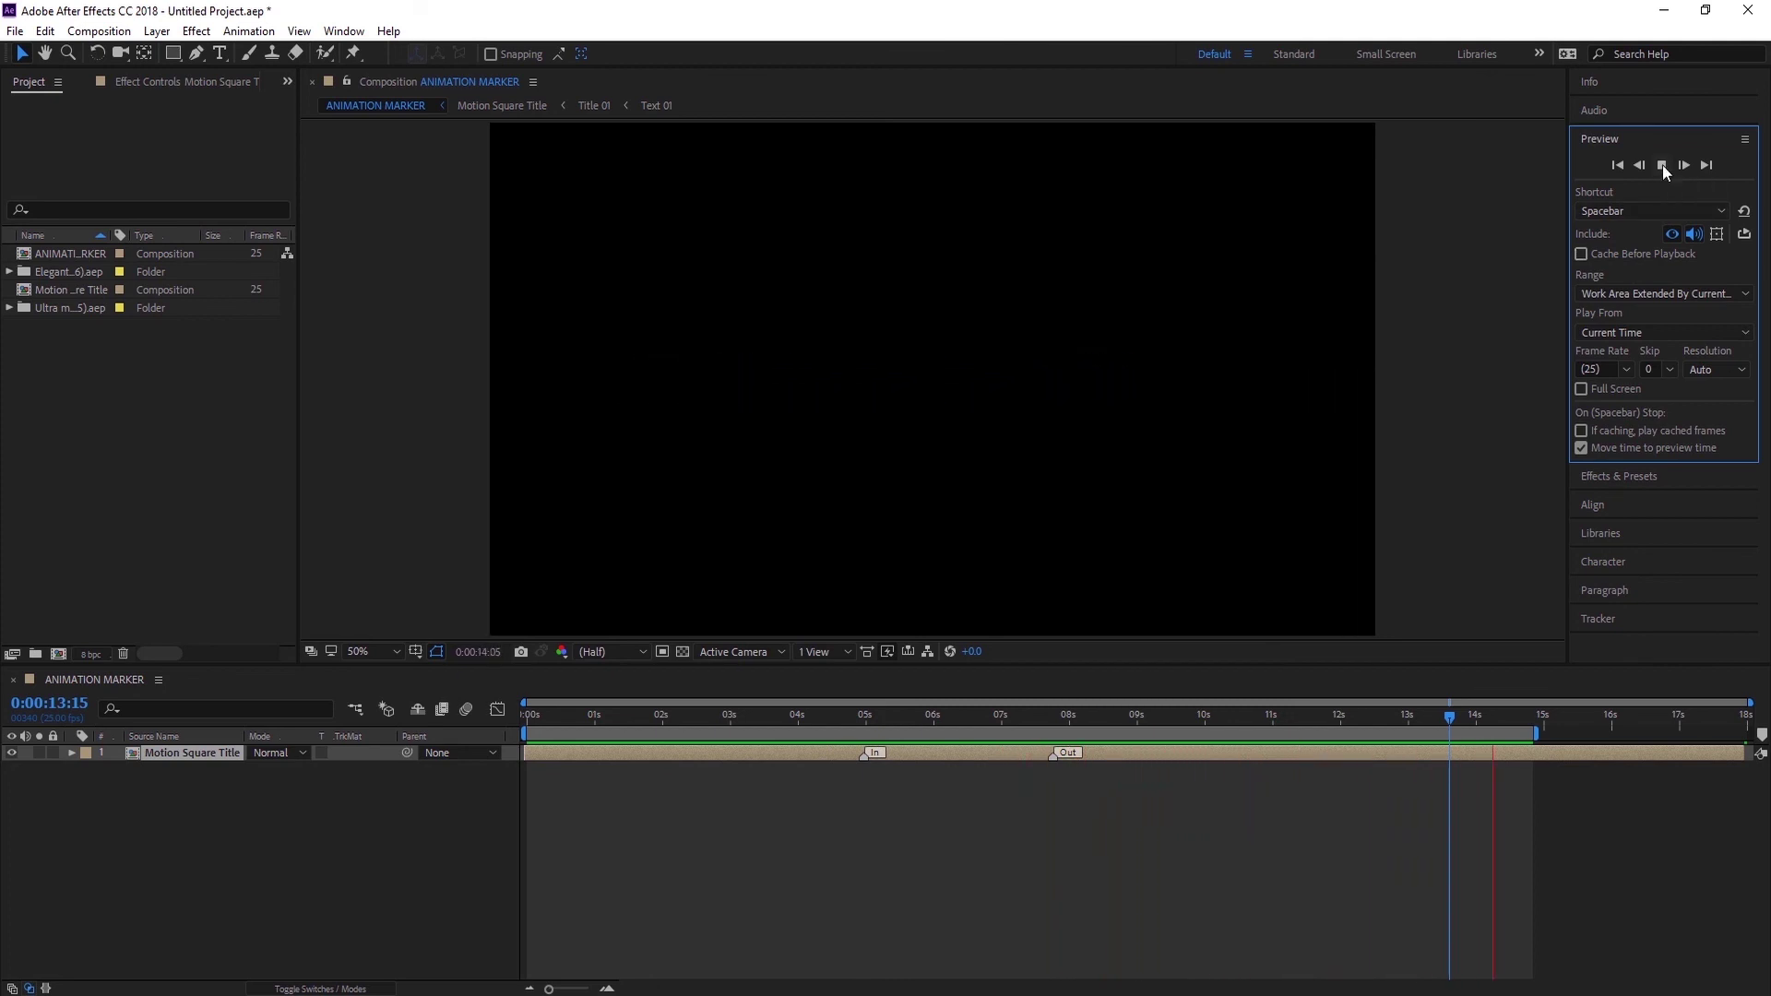
left_click(1662, 164)
Step: Shift the title's Out marker slightly earlier and scrub through the entrance animation
mouse_move(891, 724)
left_mouse_down()
mouse_move(861, 761)
mouse_move(928, 756)
left_mouse_up()
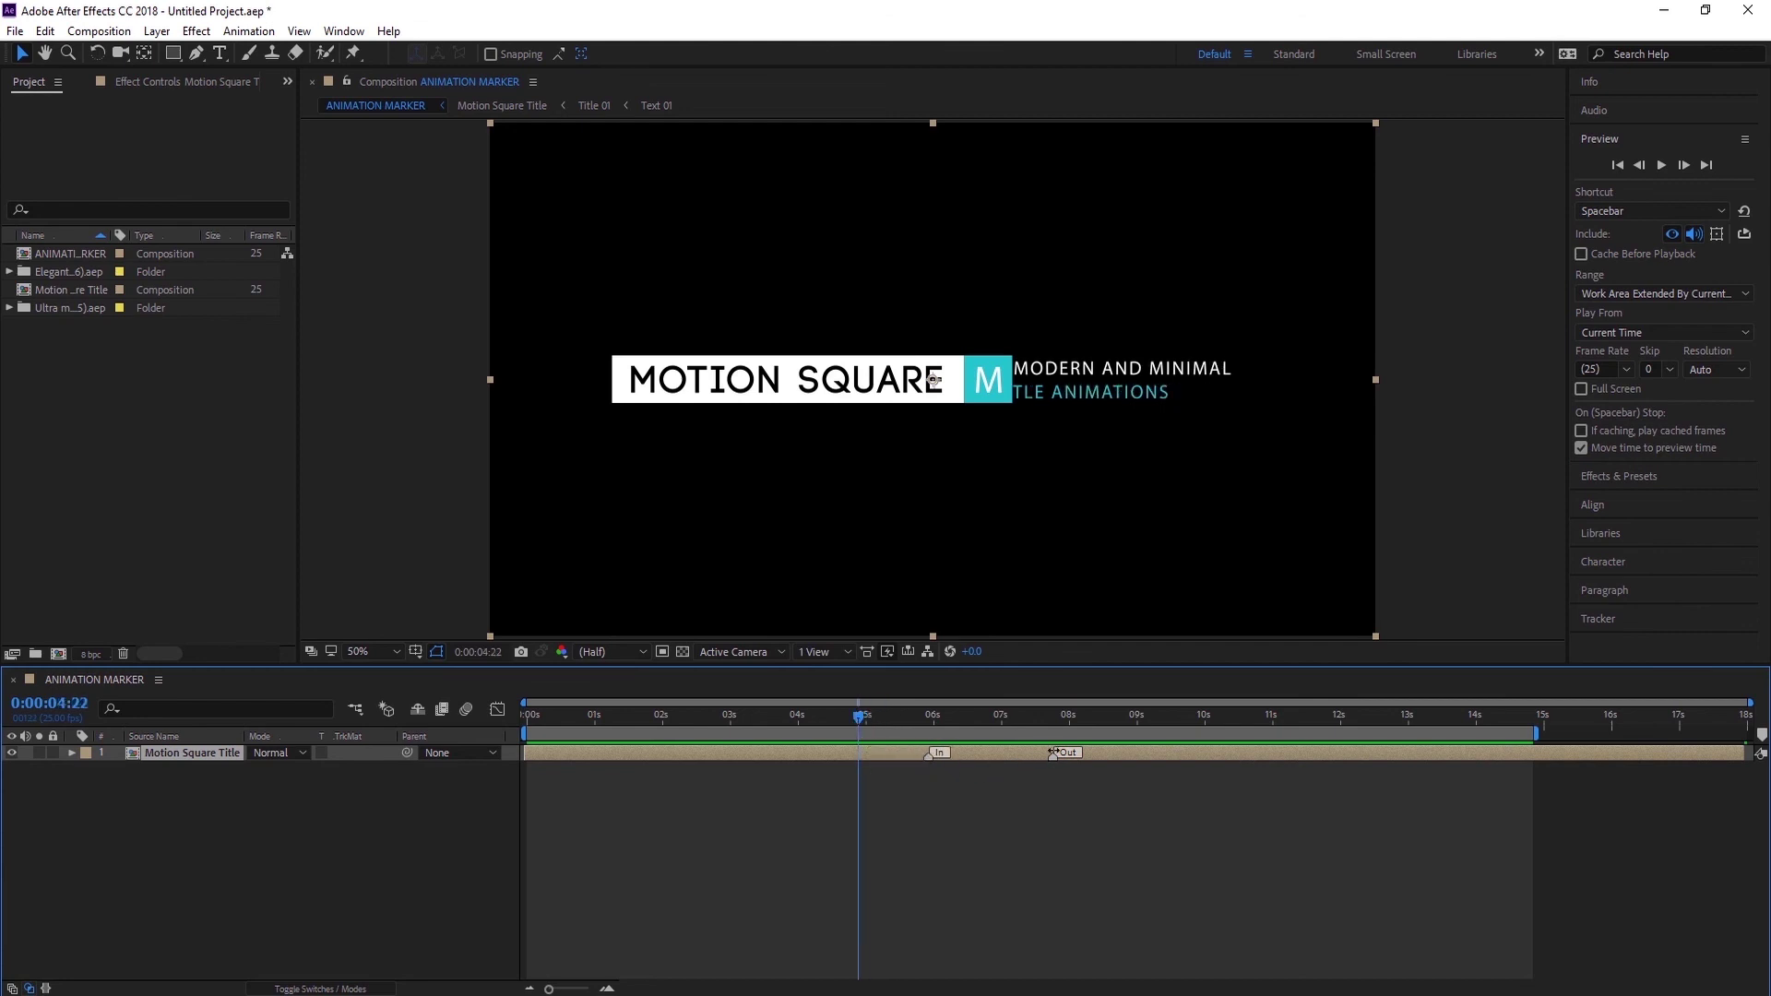
left_click_drag(1053, 754, 1042, 755)
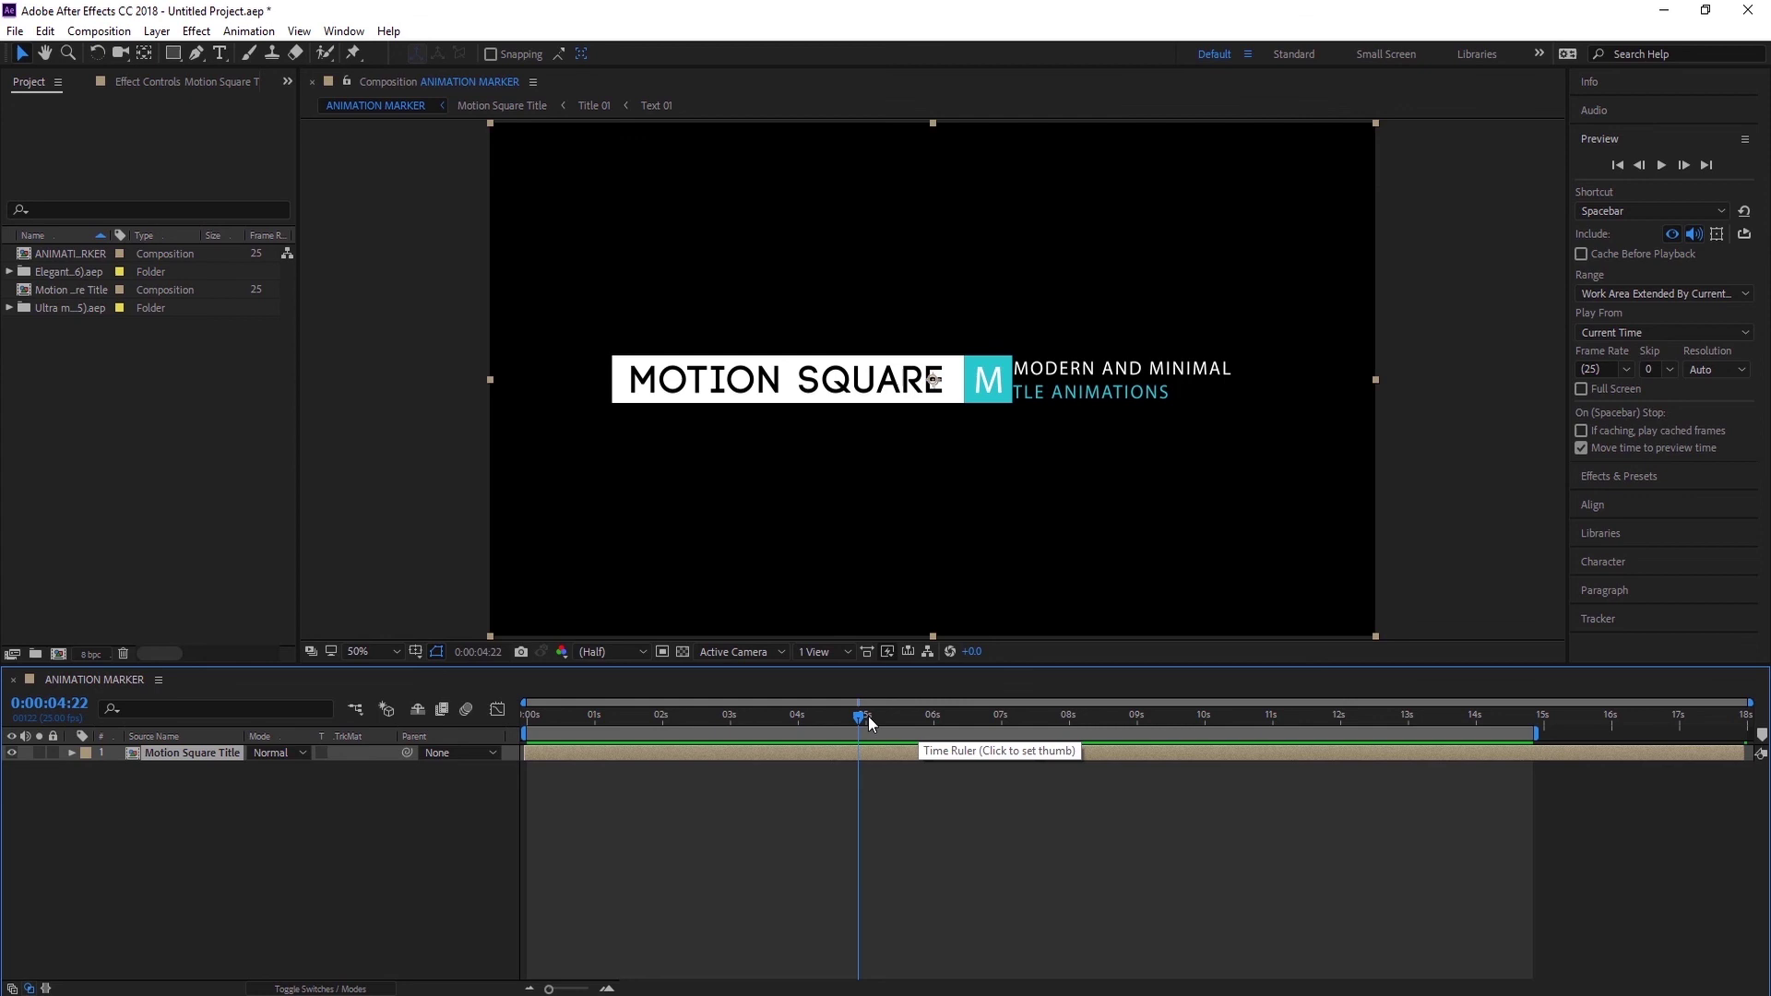
left_click_drag(861, 717, 888, 778)
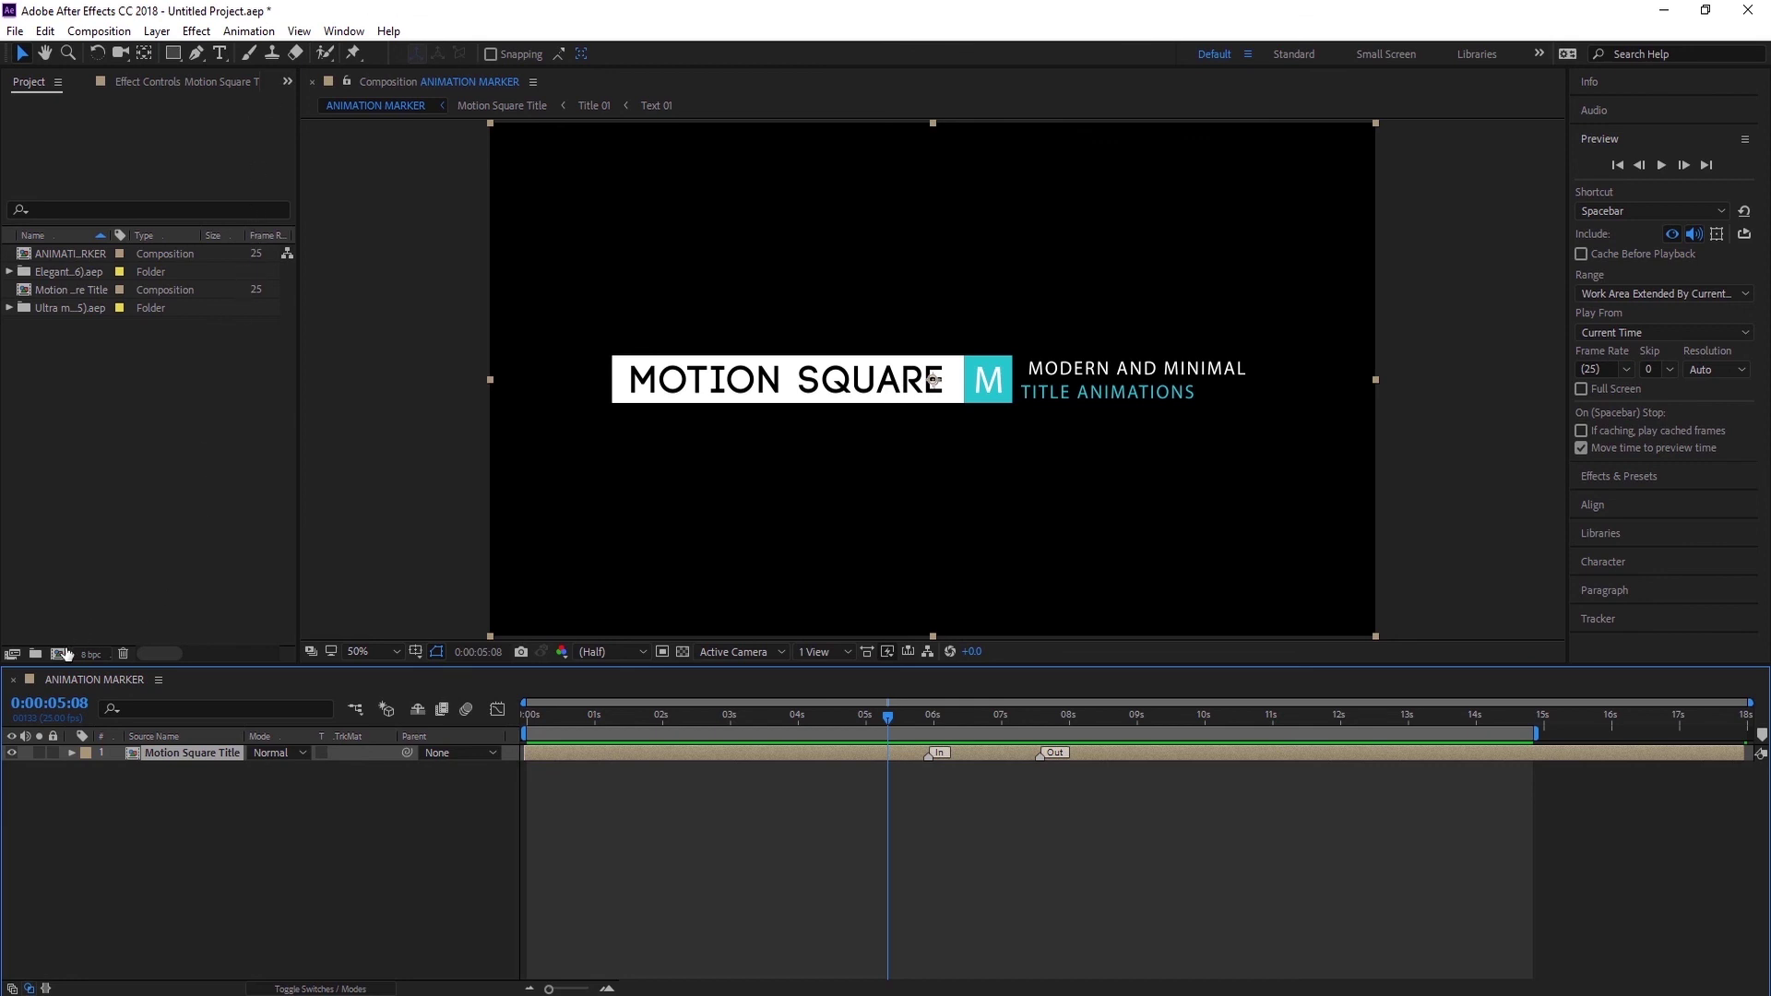
Step: Create a 1920×1080, 25 fps composition named Marker lasting 10 seconds
left_click(57, 654)
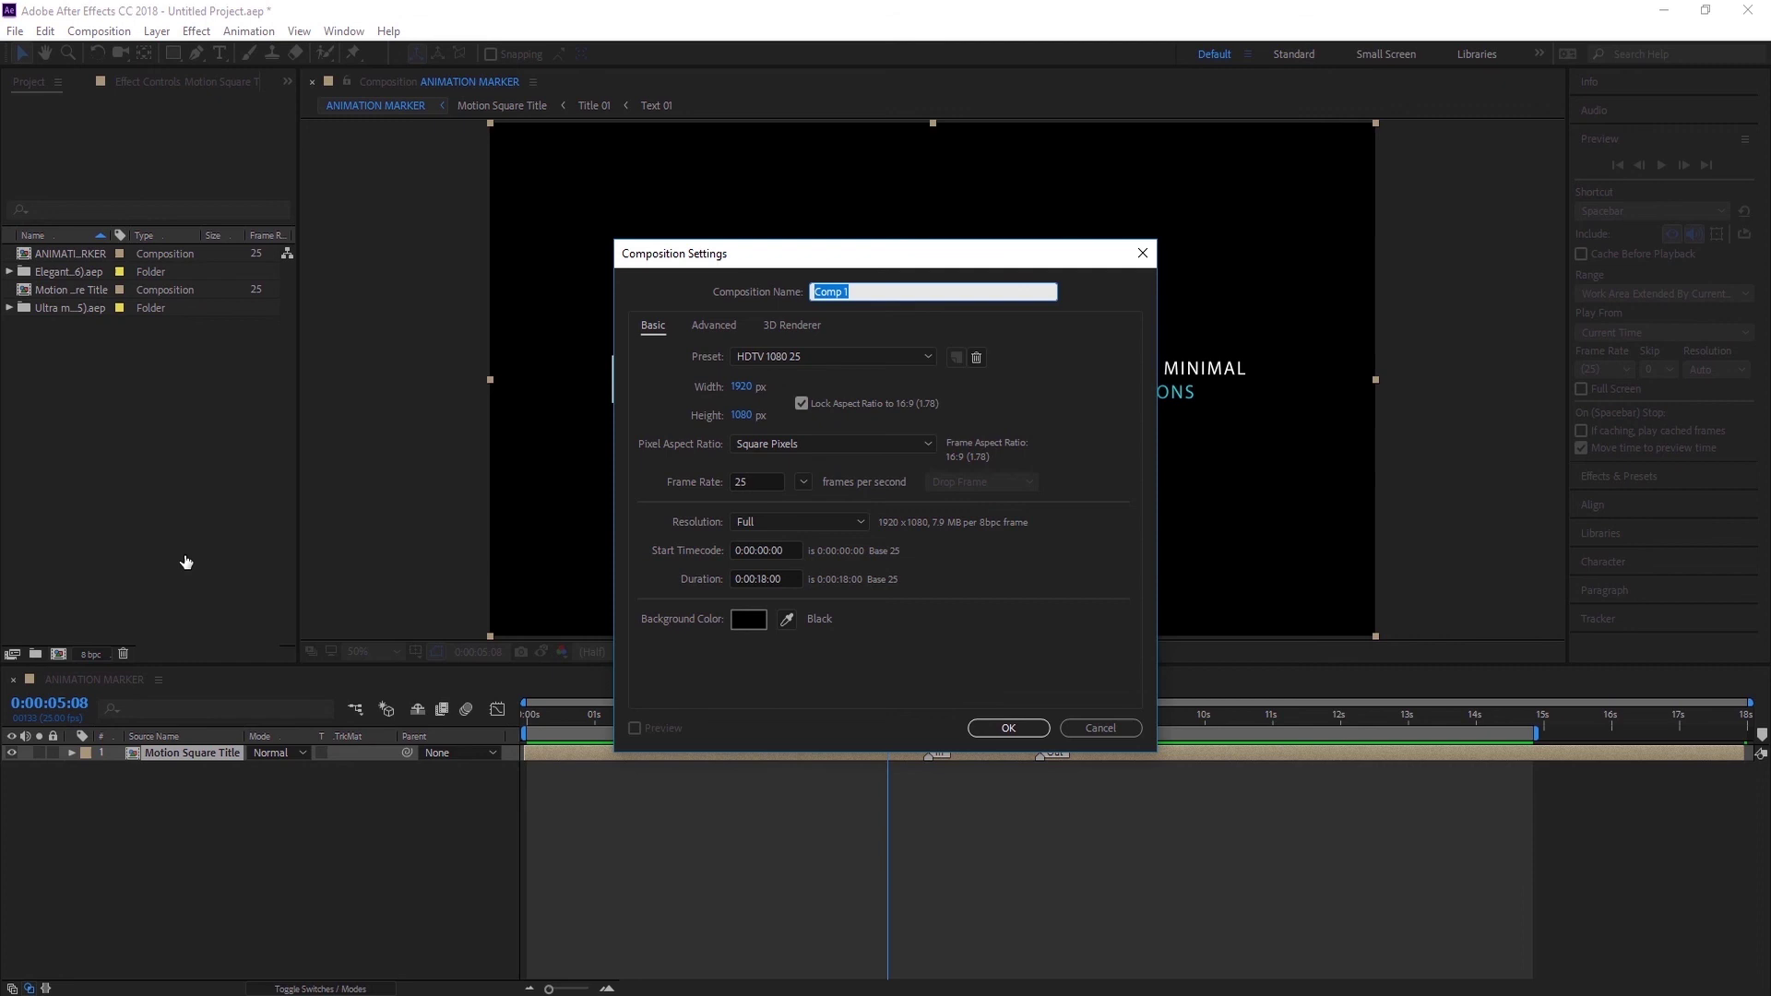
type("Marker")
left_click_drag(776, 578, 727, 578)
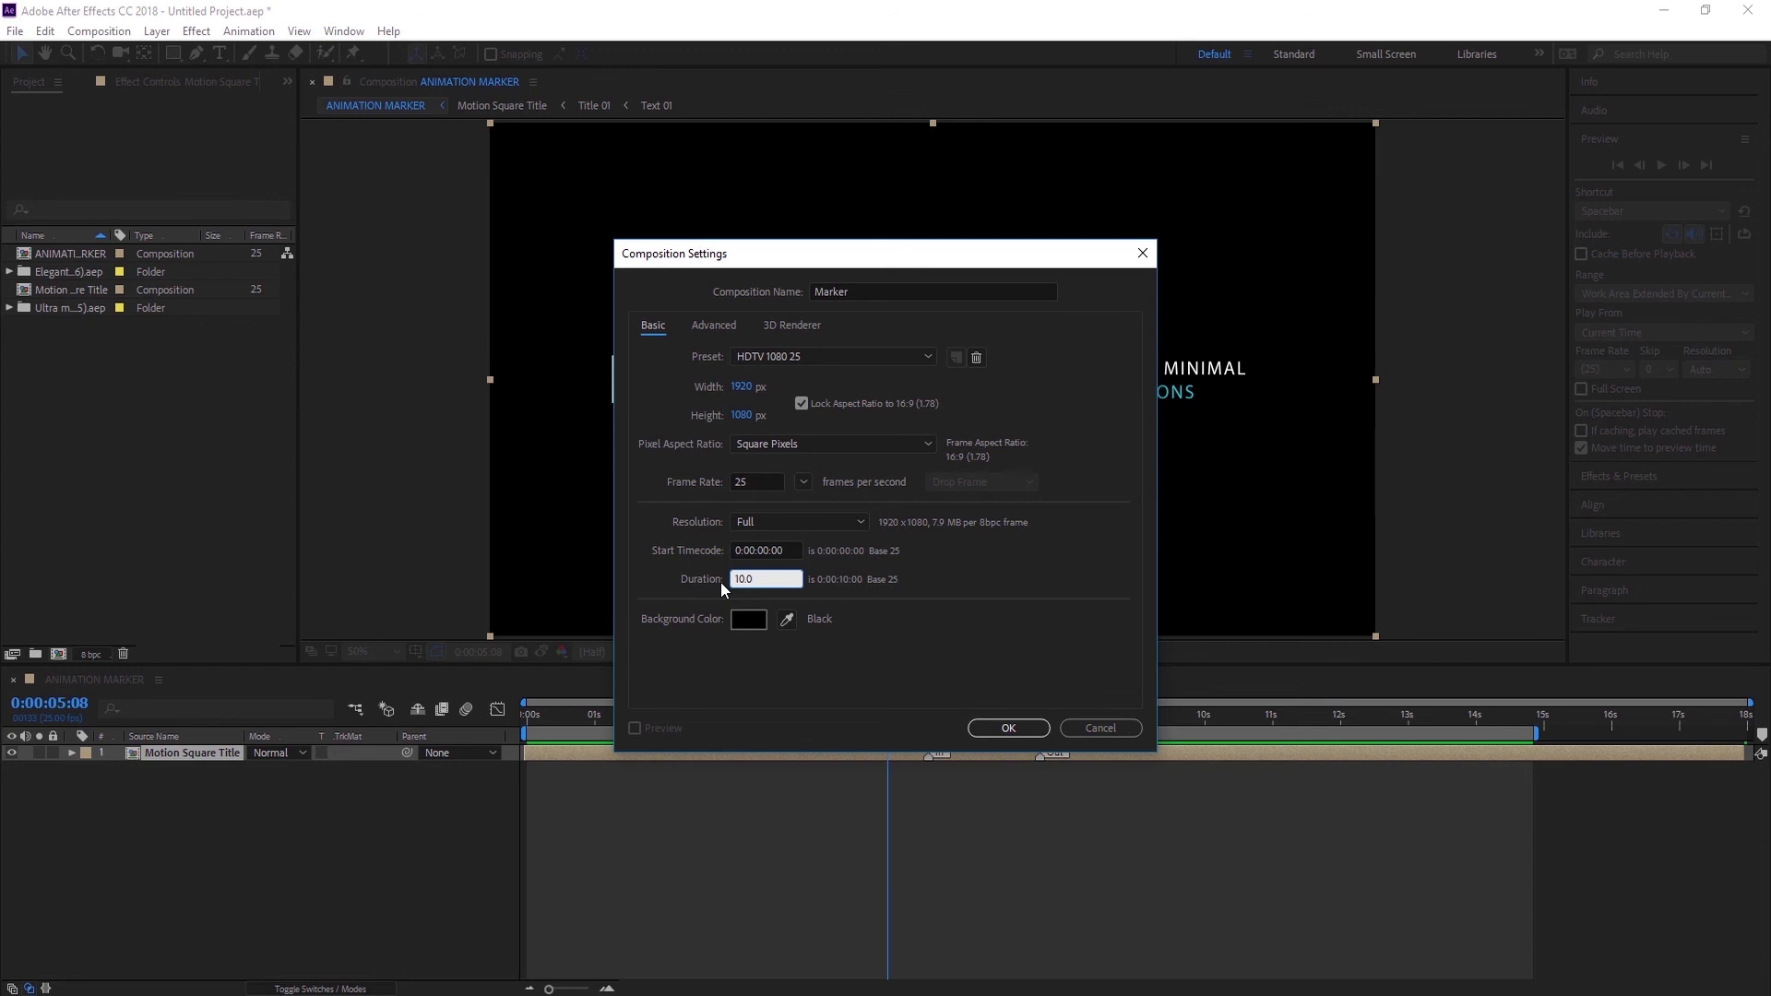
key("Return")
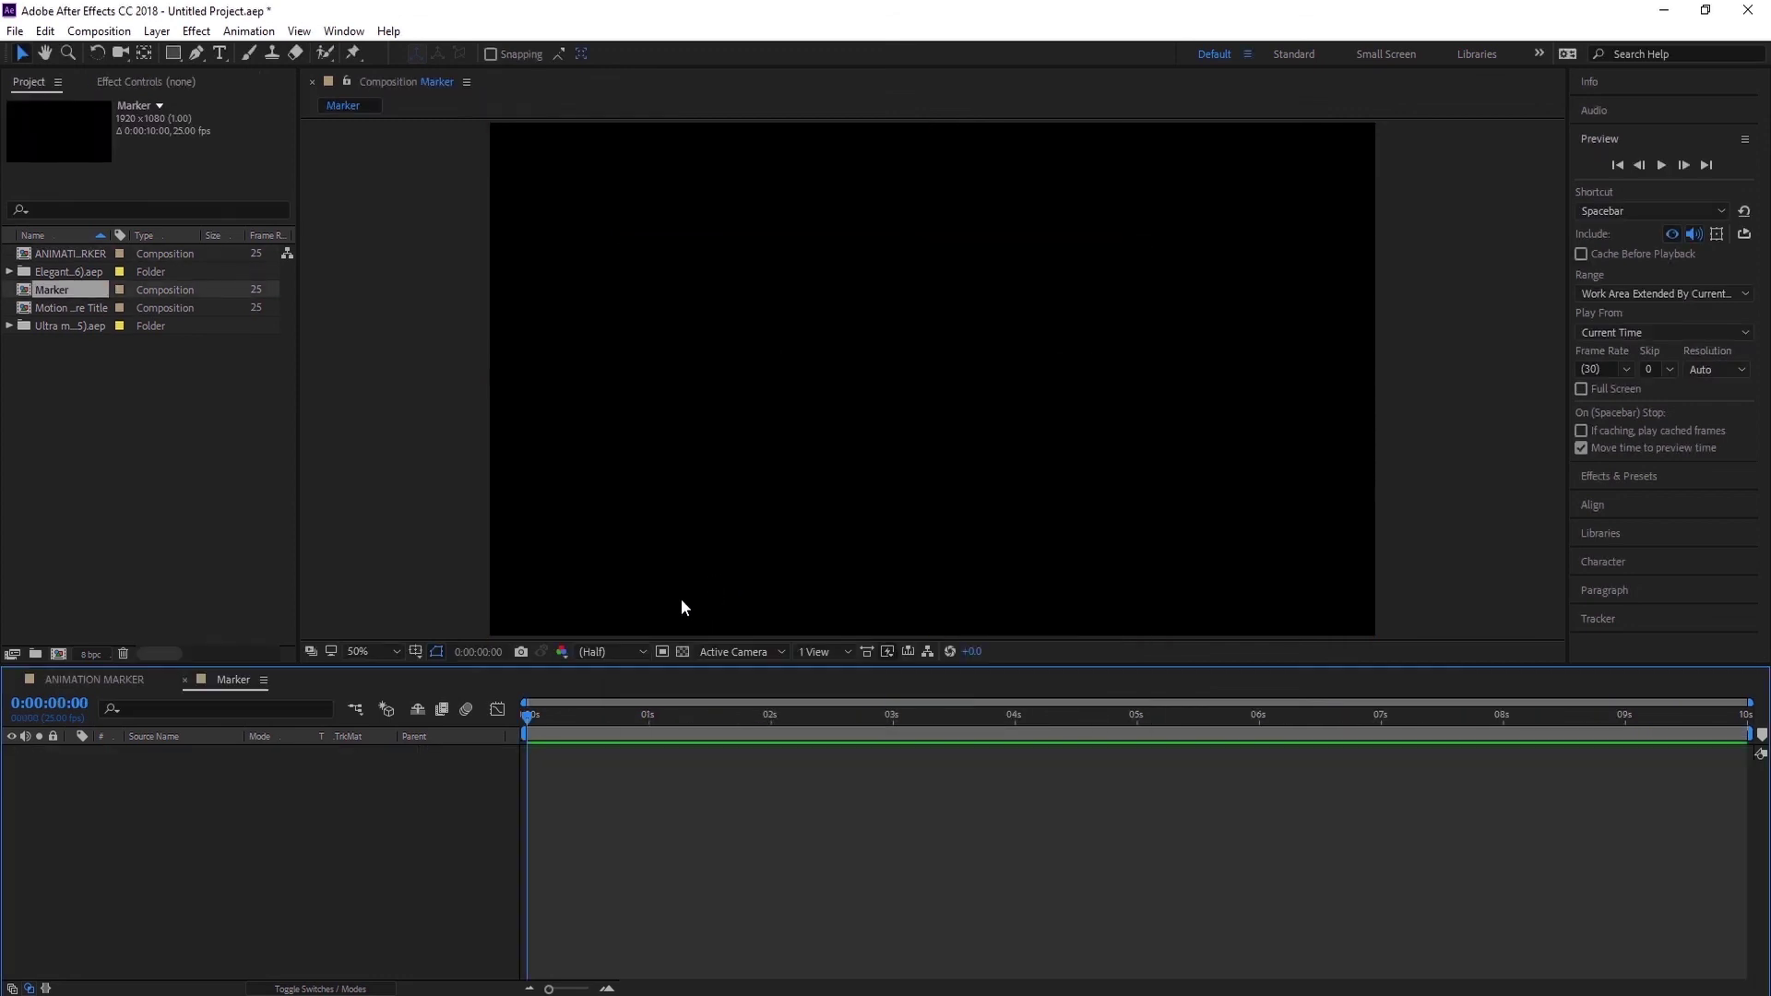
Step: Add a new shape layer to the Marker composition
right_click(288, 805)
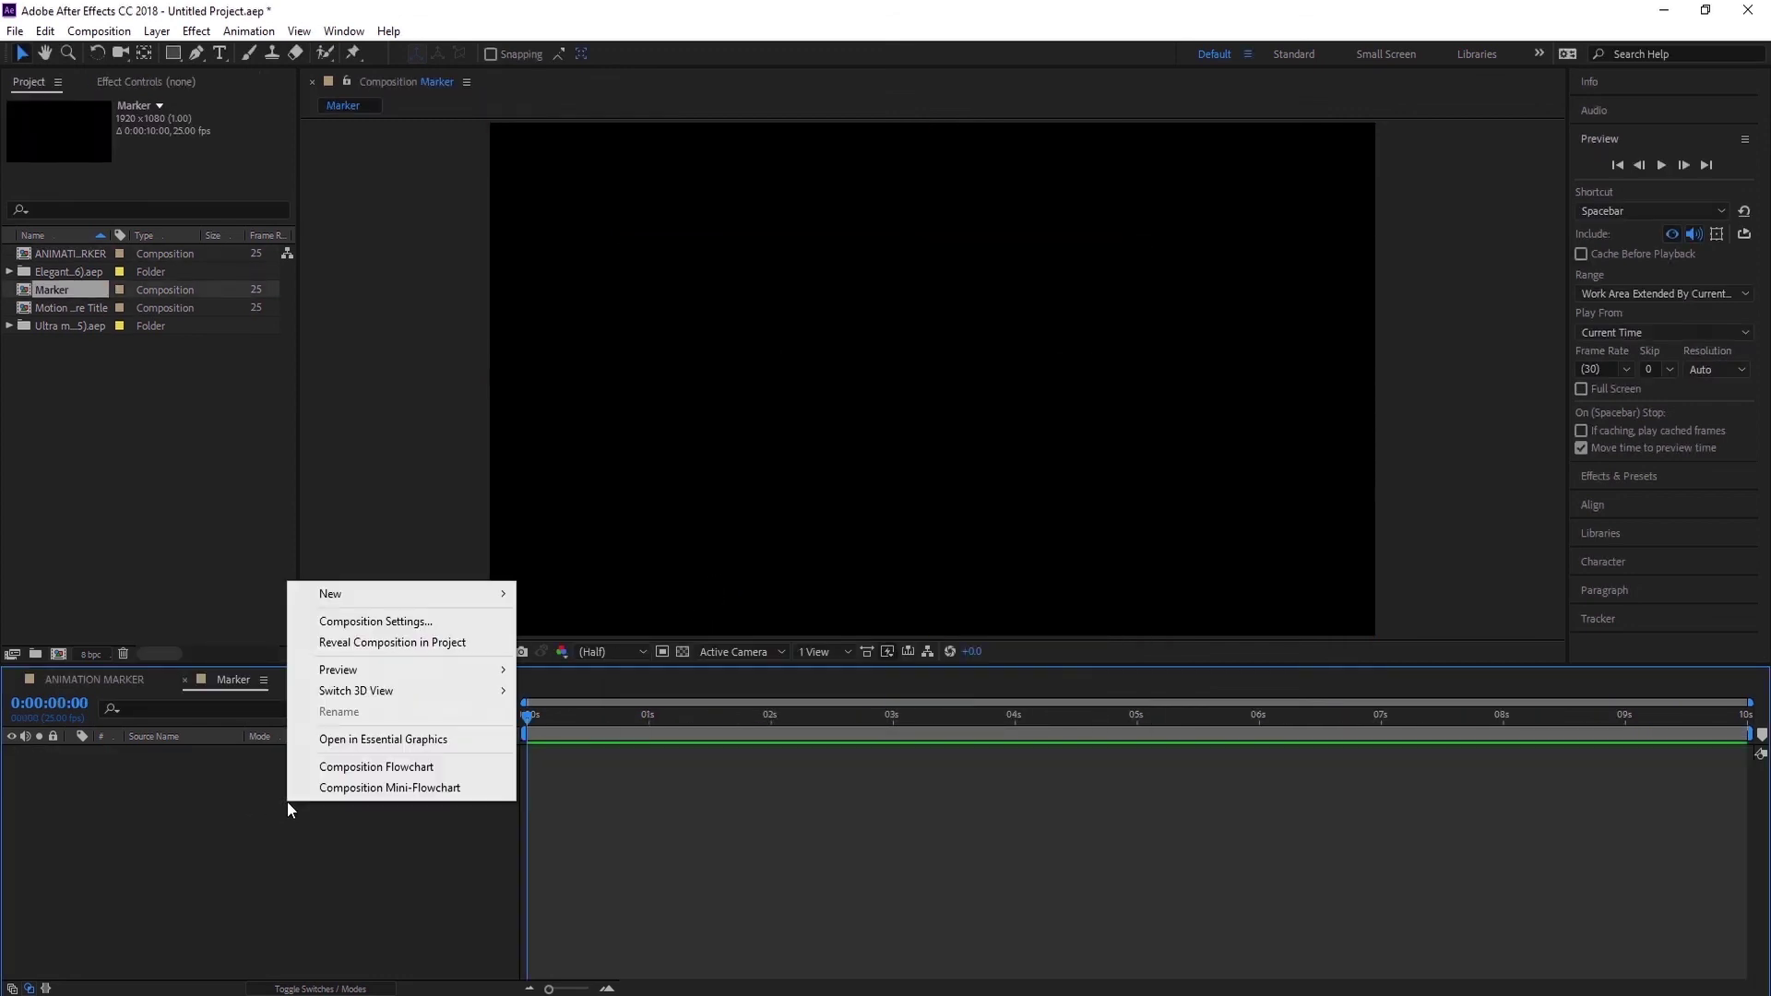
mouse_move(442, 595)
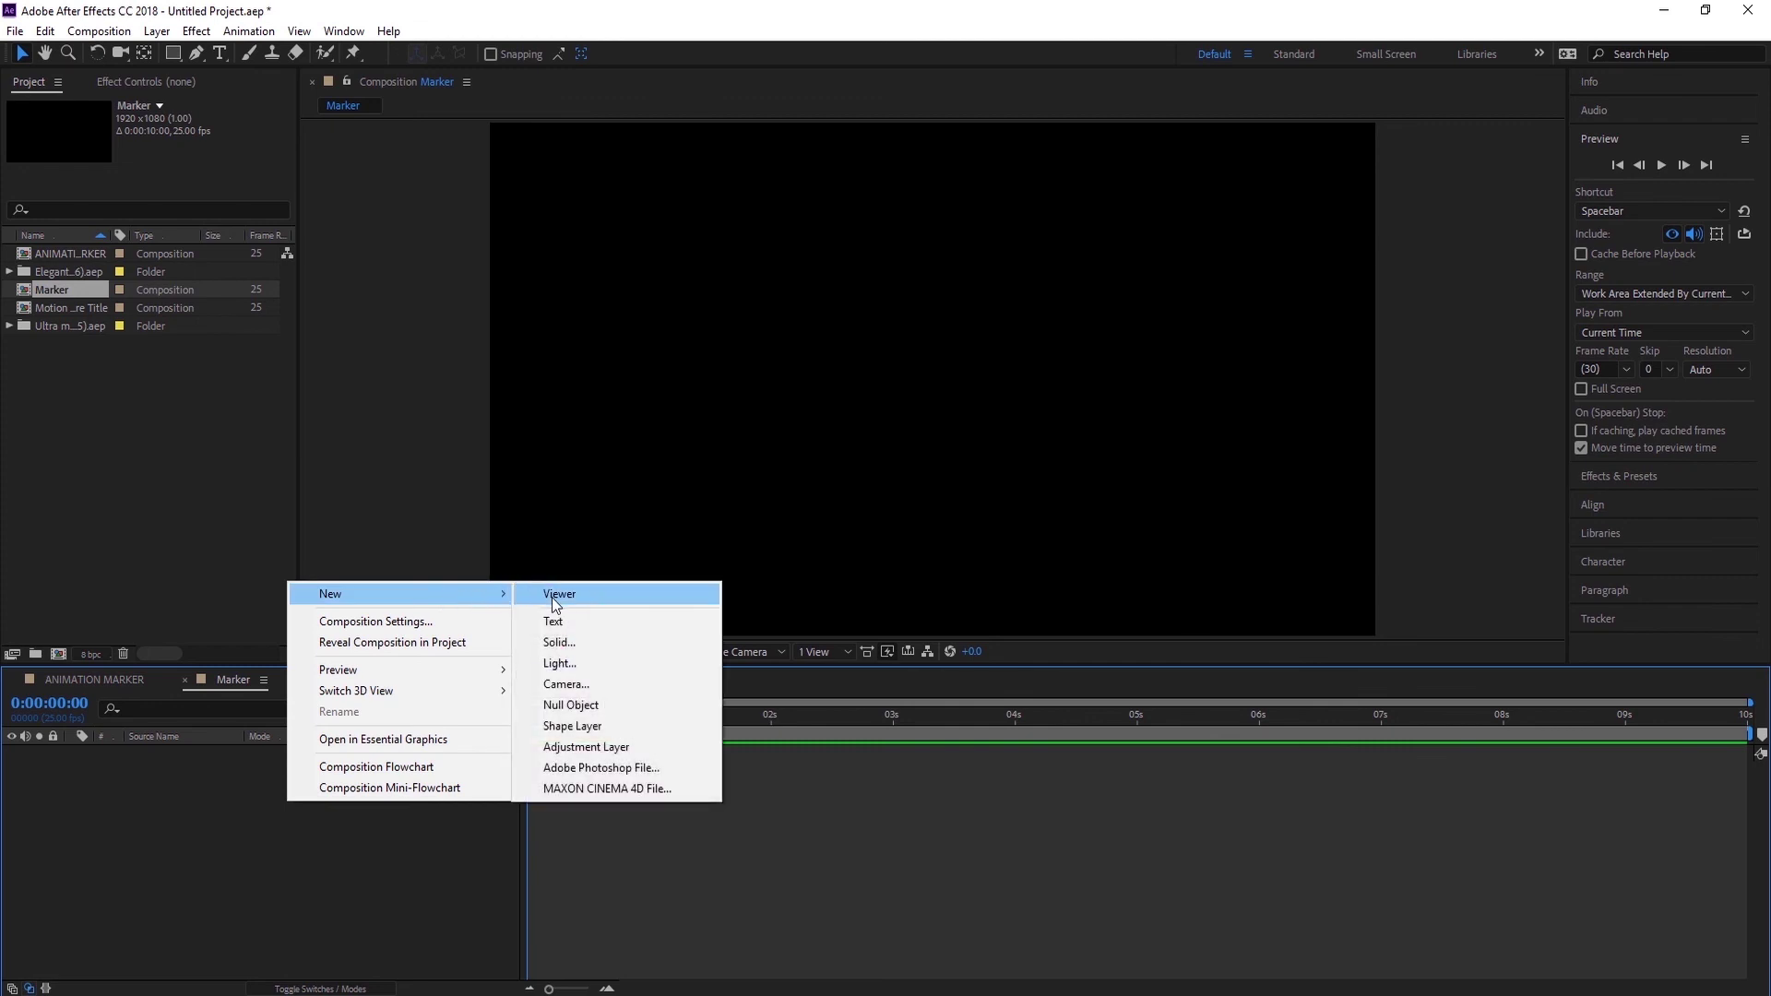
left_click(570, 726)
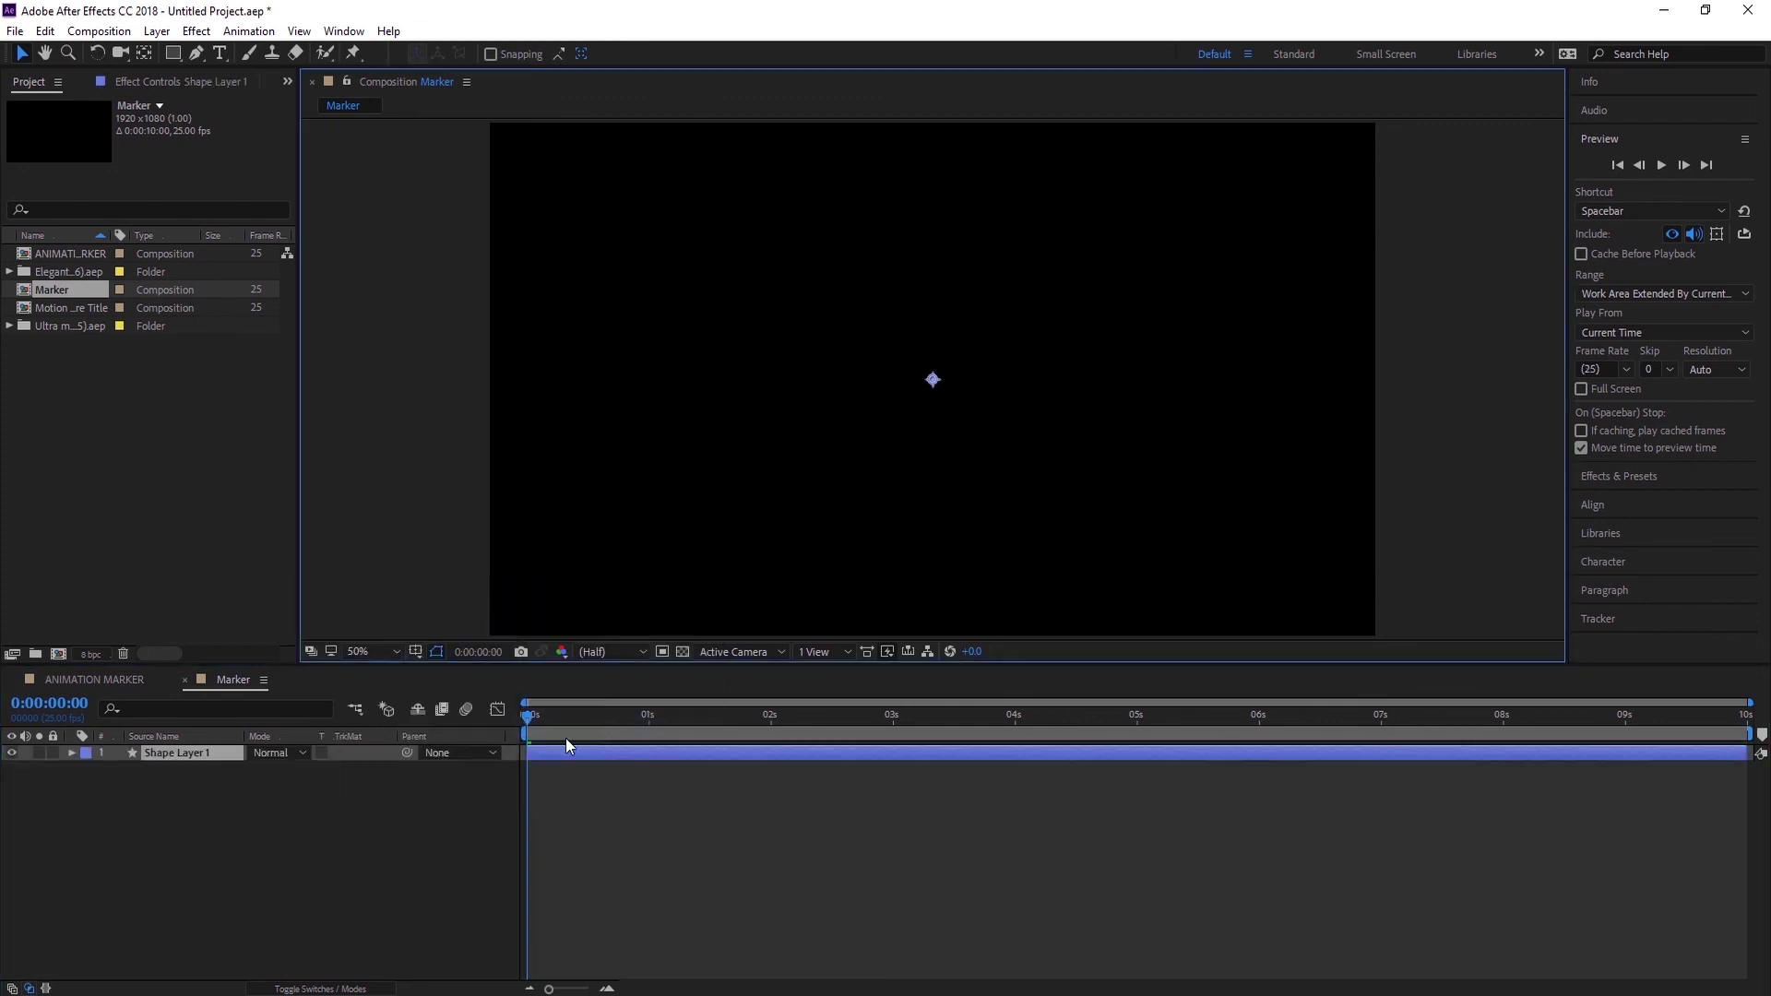
Step: Give Shape Layer 1 an ellipse path and red fill, then set the time to 1 second
left_click(72, 754)
left_click(379, 766)
left_click(433, 402)
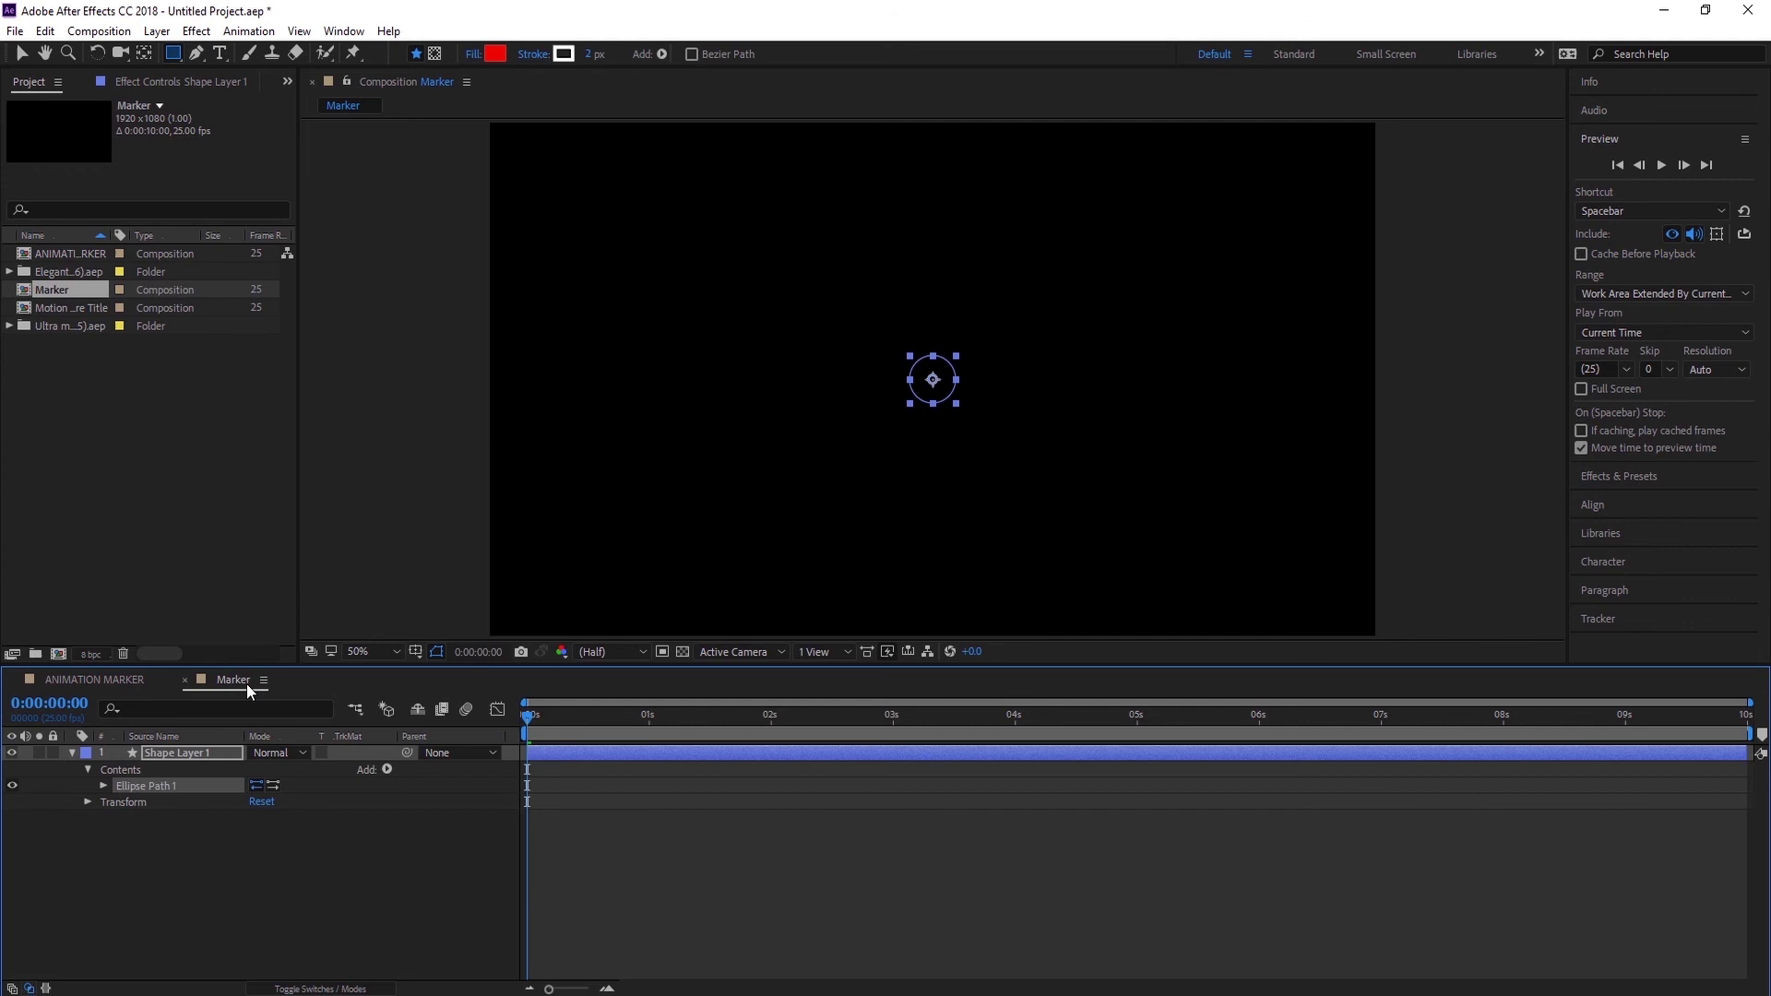
left_click(387, 770)
left_click(461, 474)
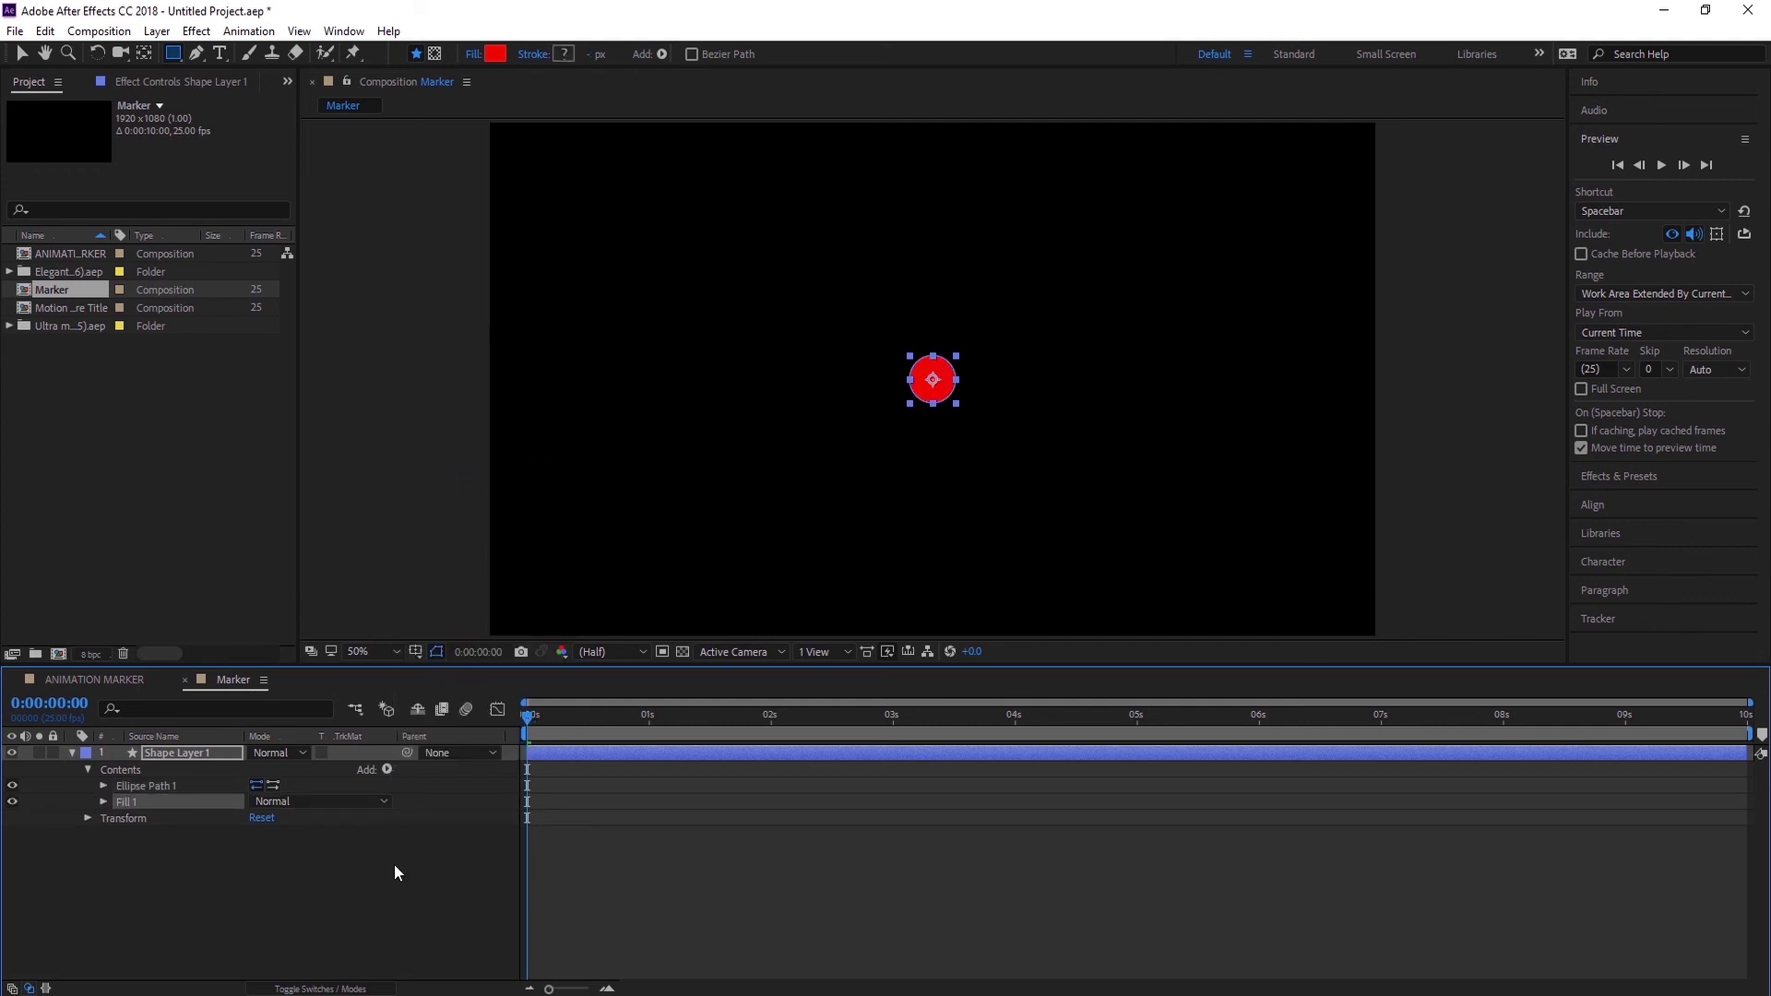
left_click(72, 753)
left_click(157, 753)
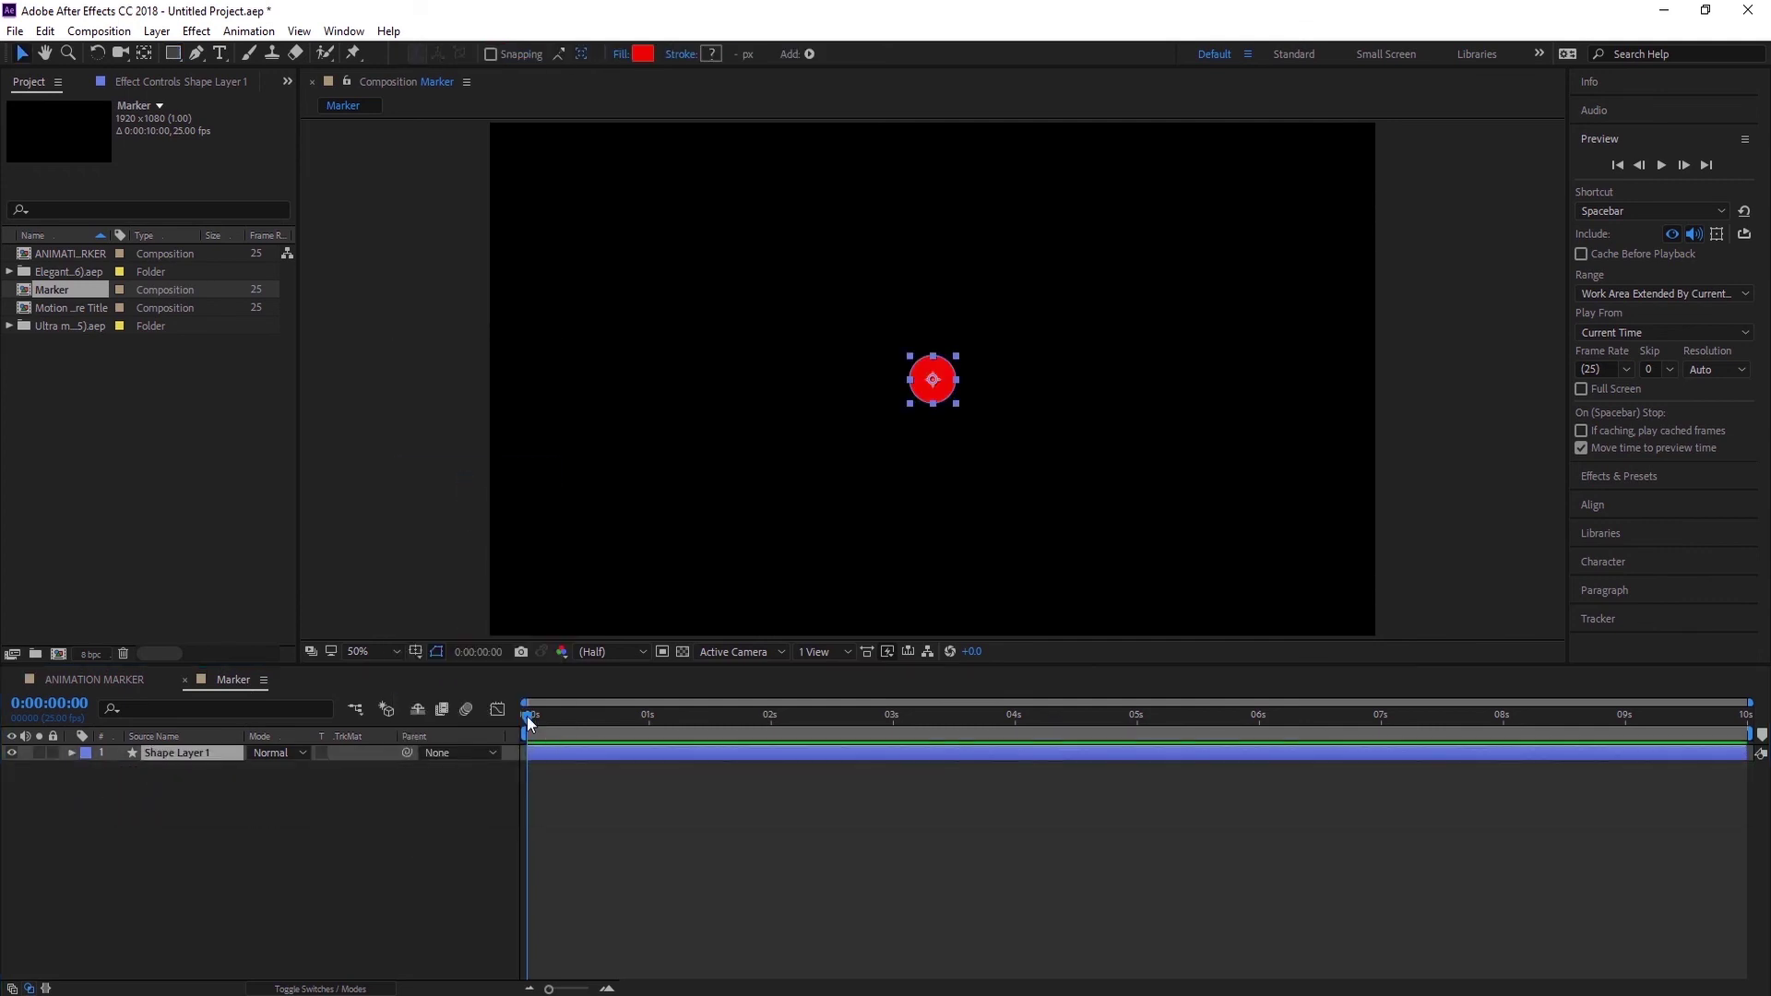
left_click_drag(528, 716, 648, 712)
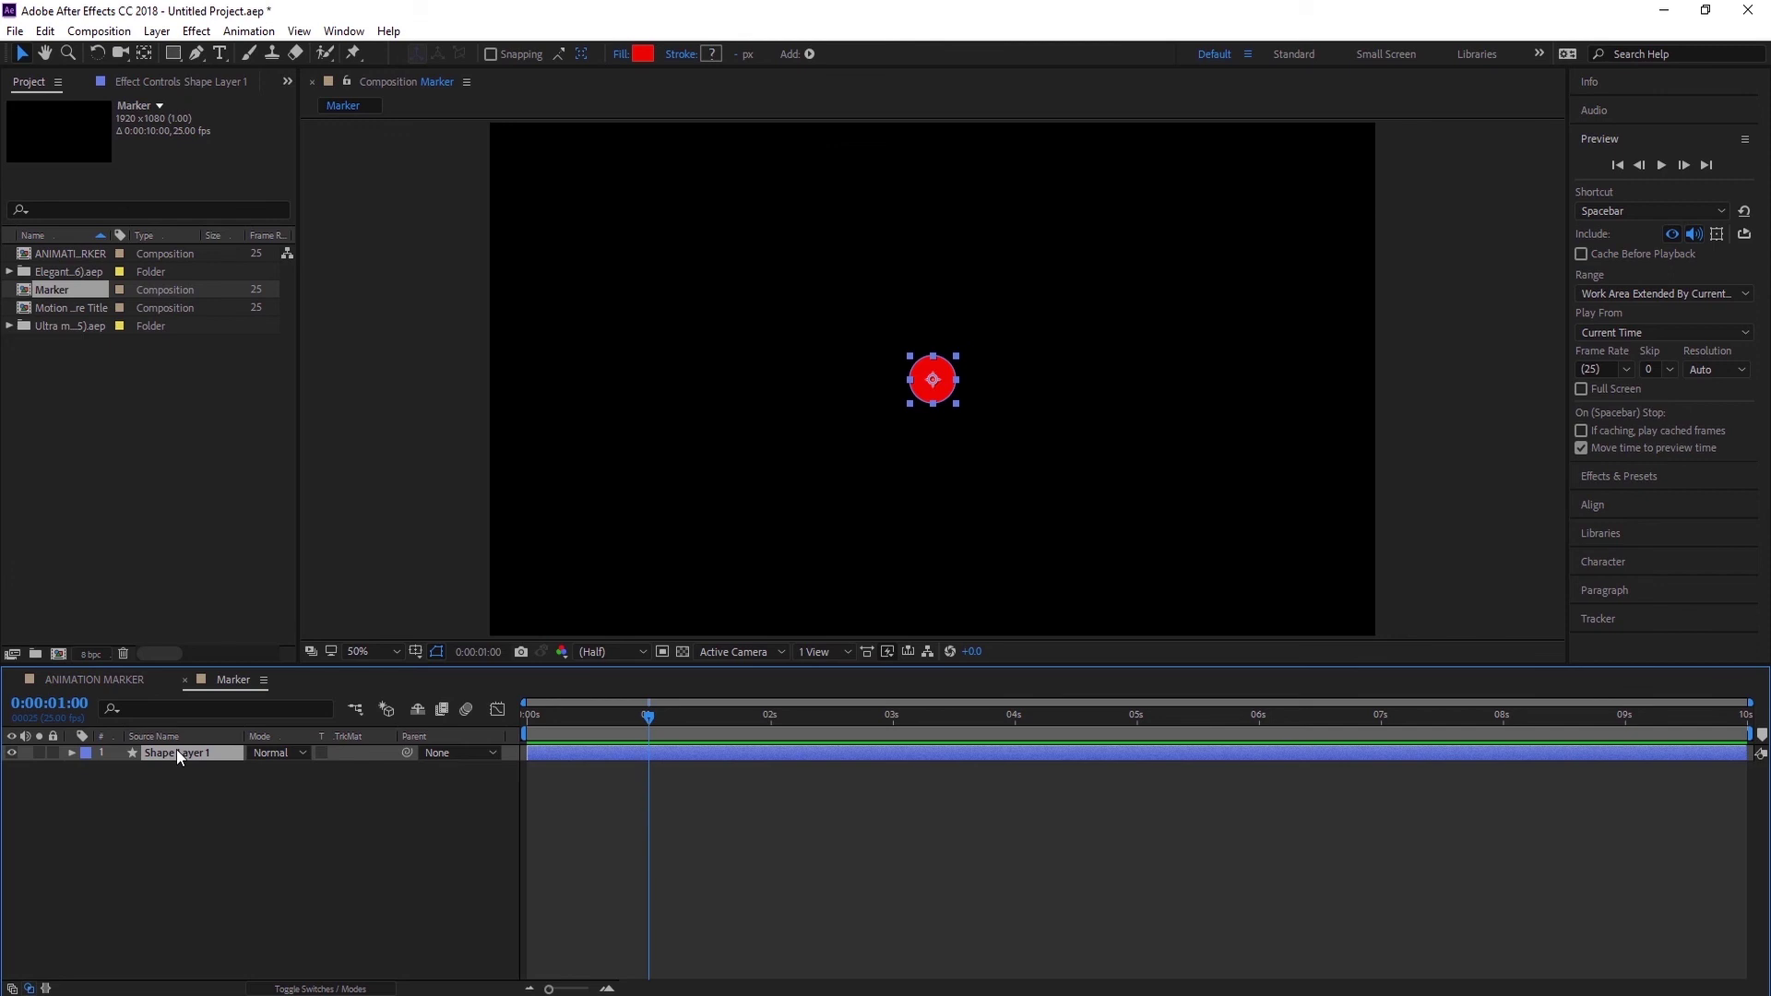
Step: Keyframe Position at 1 second, and at 0 seconds with the circle off the left edge
key("p")
left_click(118, 769)
left_click_drag(647, 717, 518, 728)
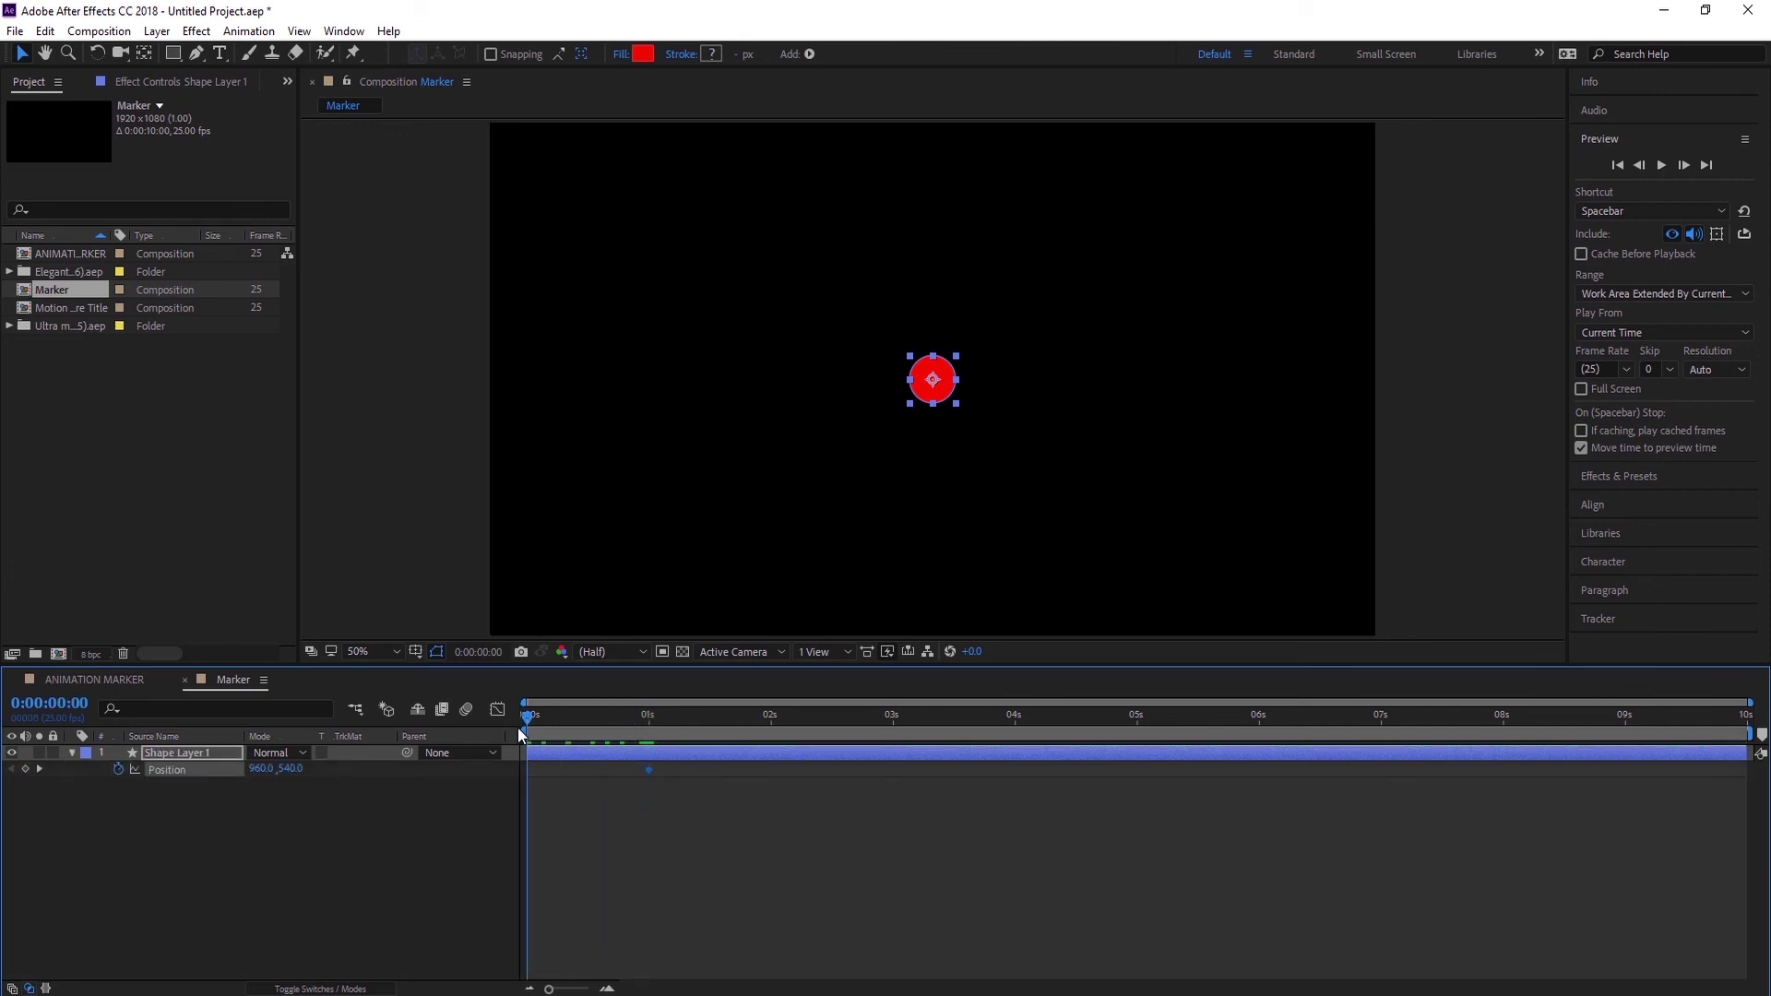
left_click_drag(249, 769, 194, 769)
Step: Hold the circle at centre until 1:13, then push it off the right edge at 2:14
left_click(649, 718)
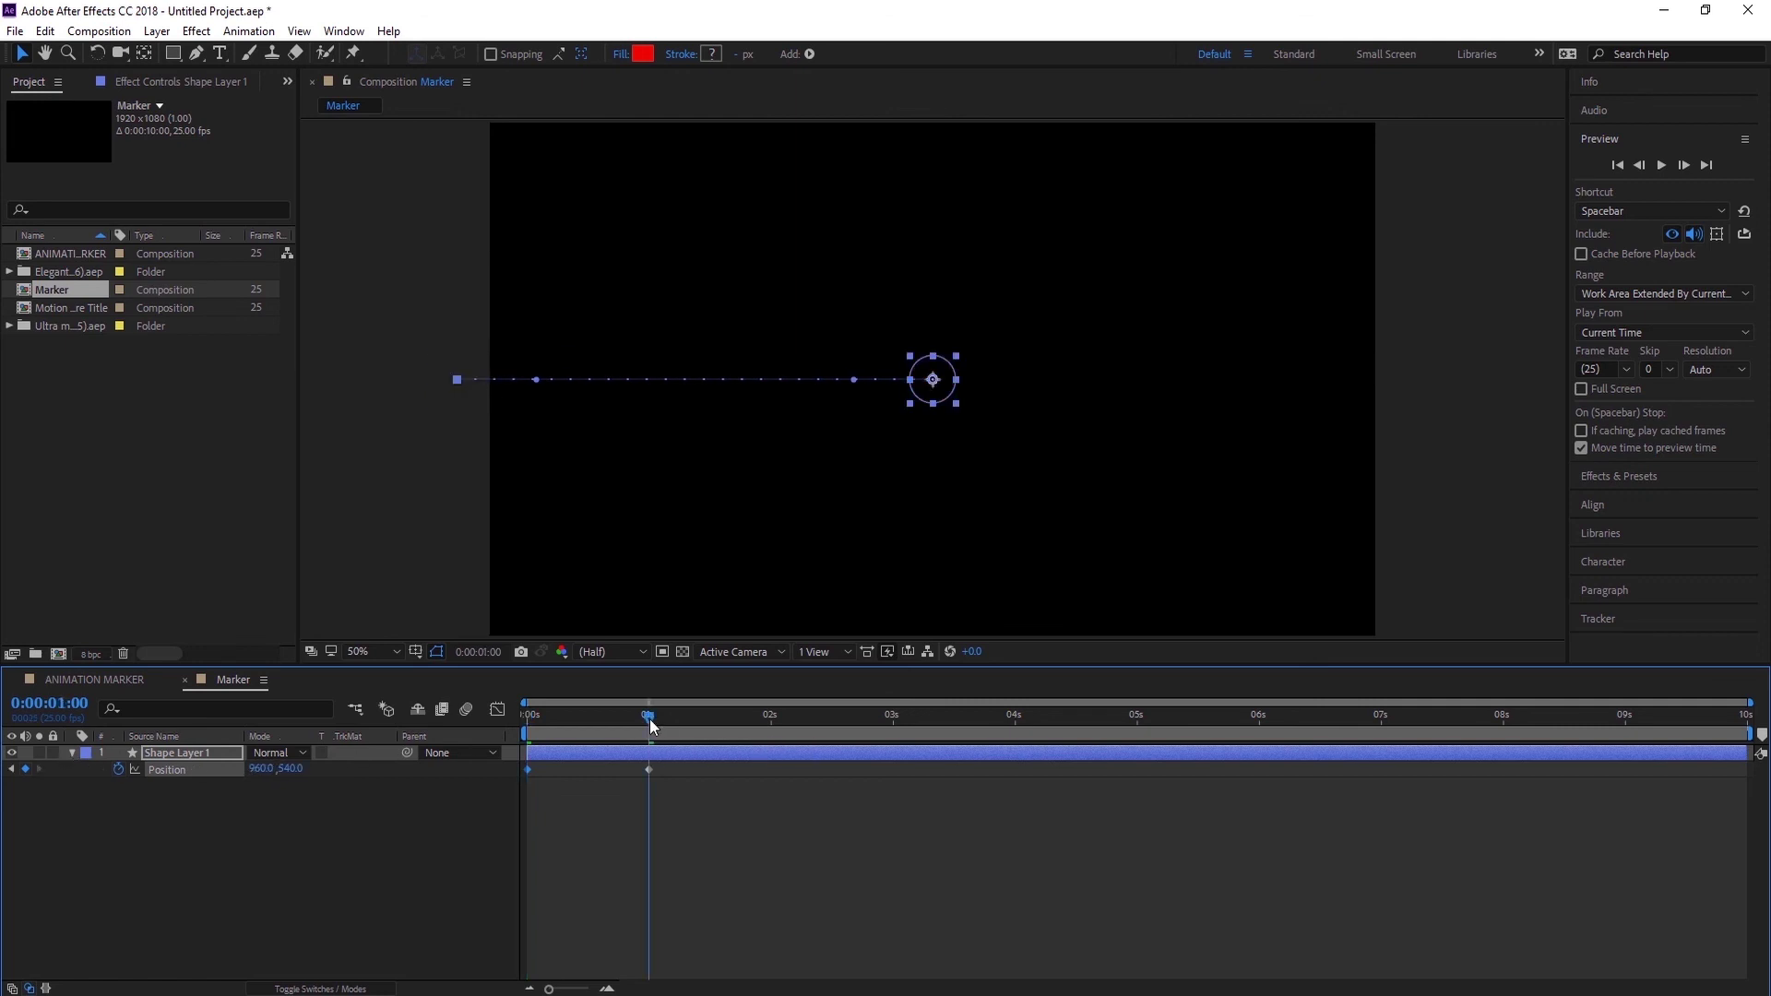
left_click_drag(656, 718, 840, 718)
left_click(25, 769)
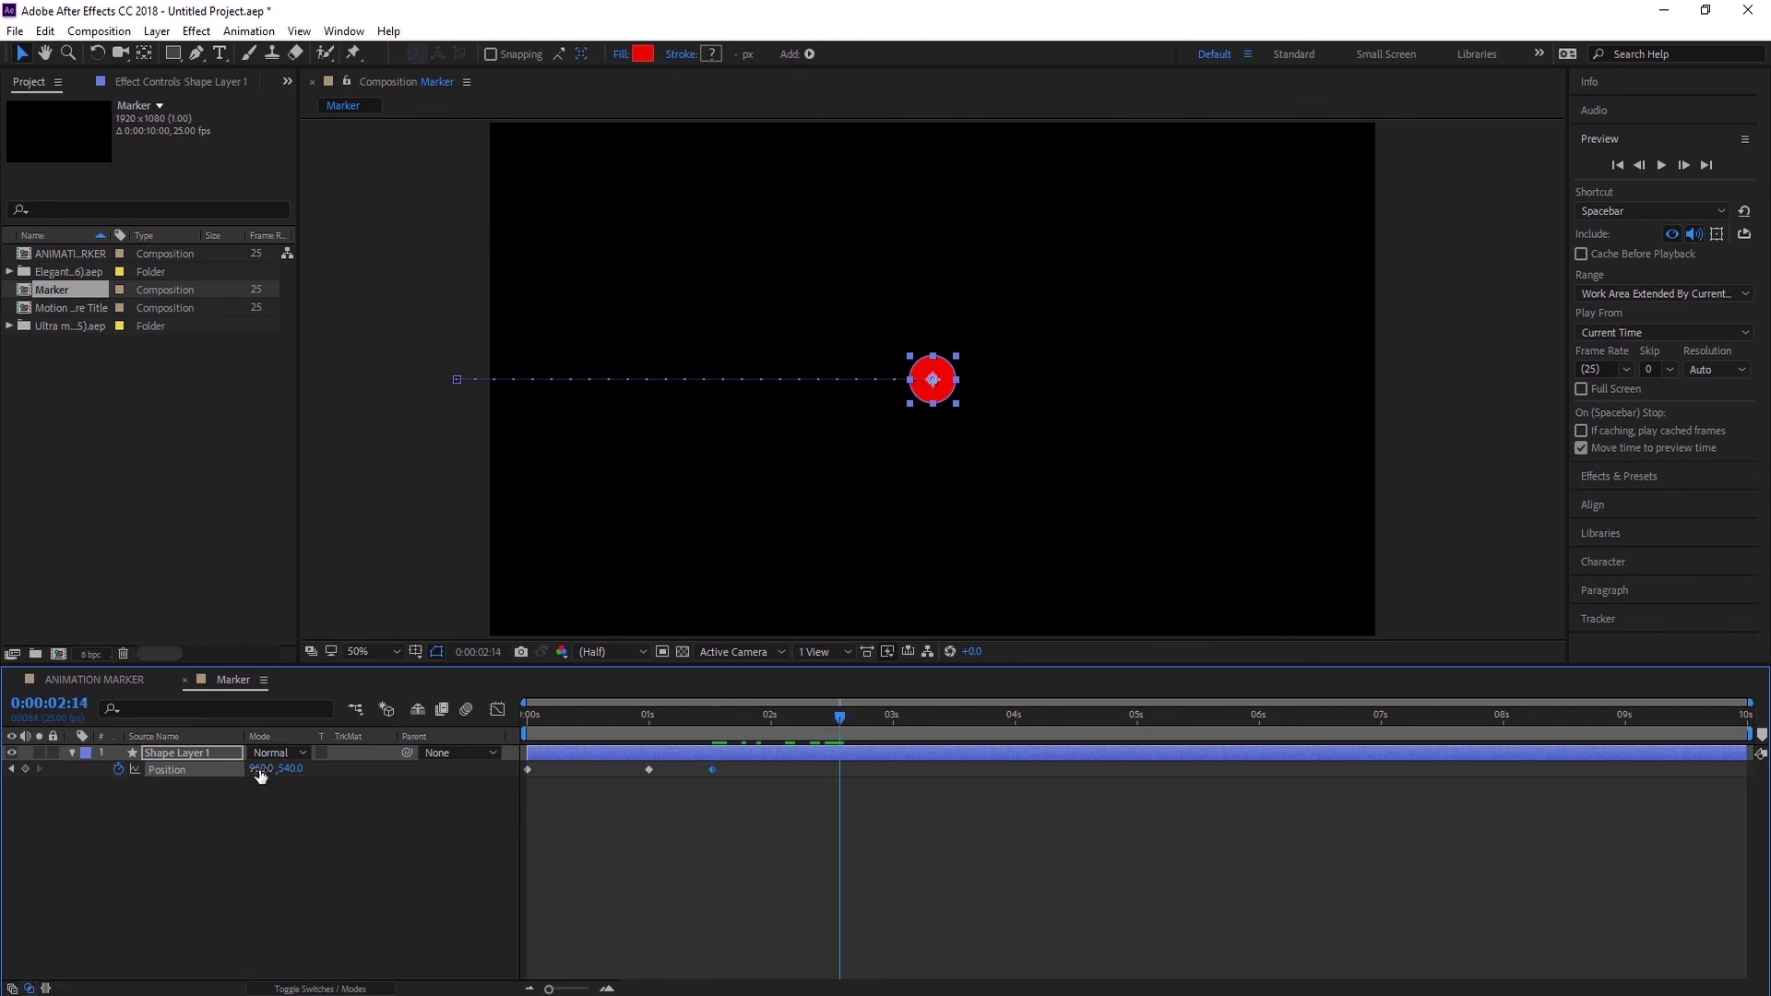
mouse_move(260, 776)
left_mouse_down()
mouse_move(245, 774)
mouse_move(273, 767)
left_mouse_up()
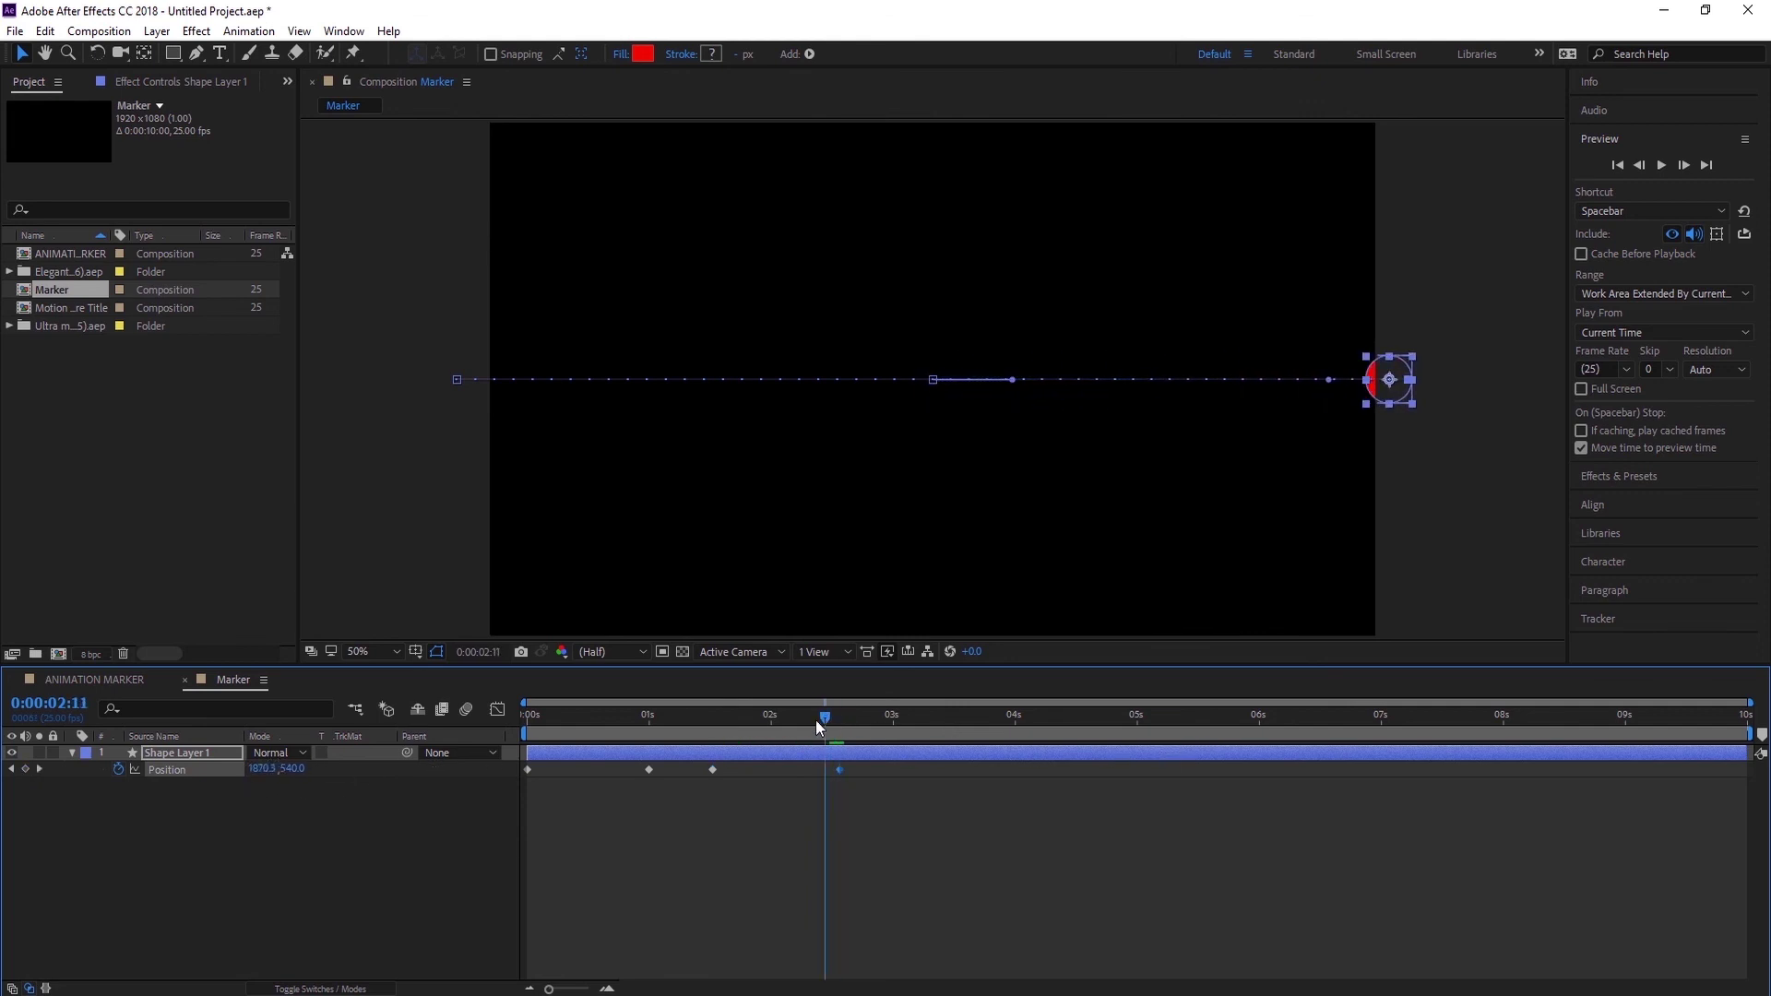
Step: Trim the work area to the animation's end and select all four Position keyframes
left_click_drag(835, 718, 494, 720)
left_click_drag(1751, 735, 854, 735)
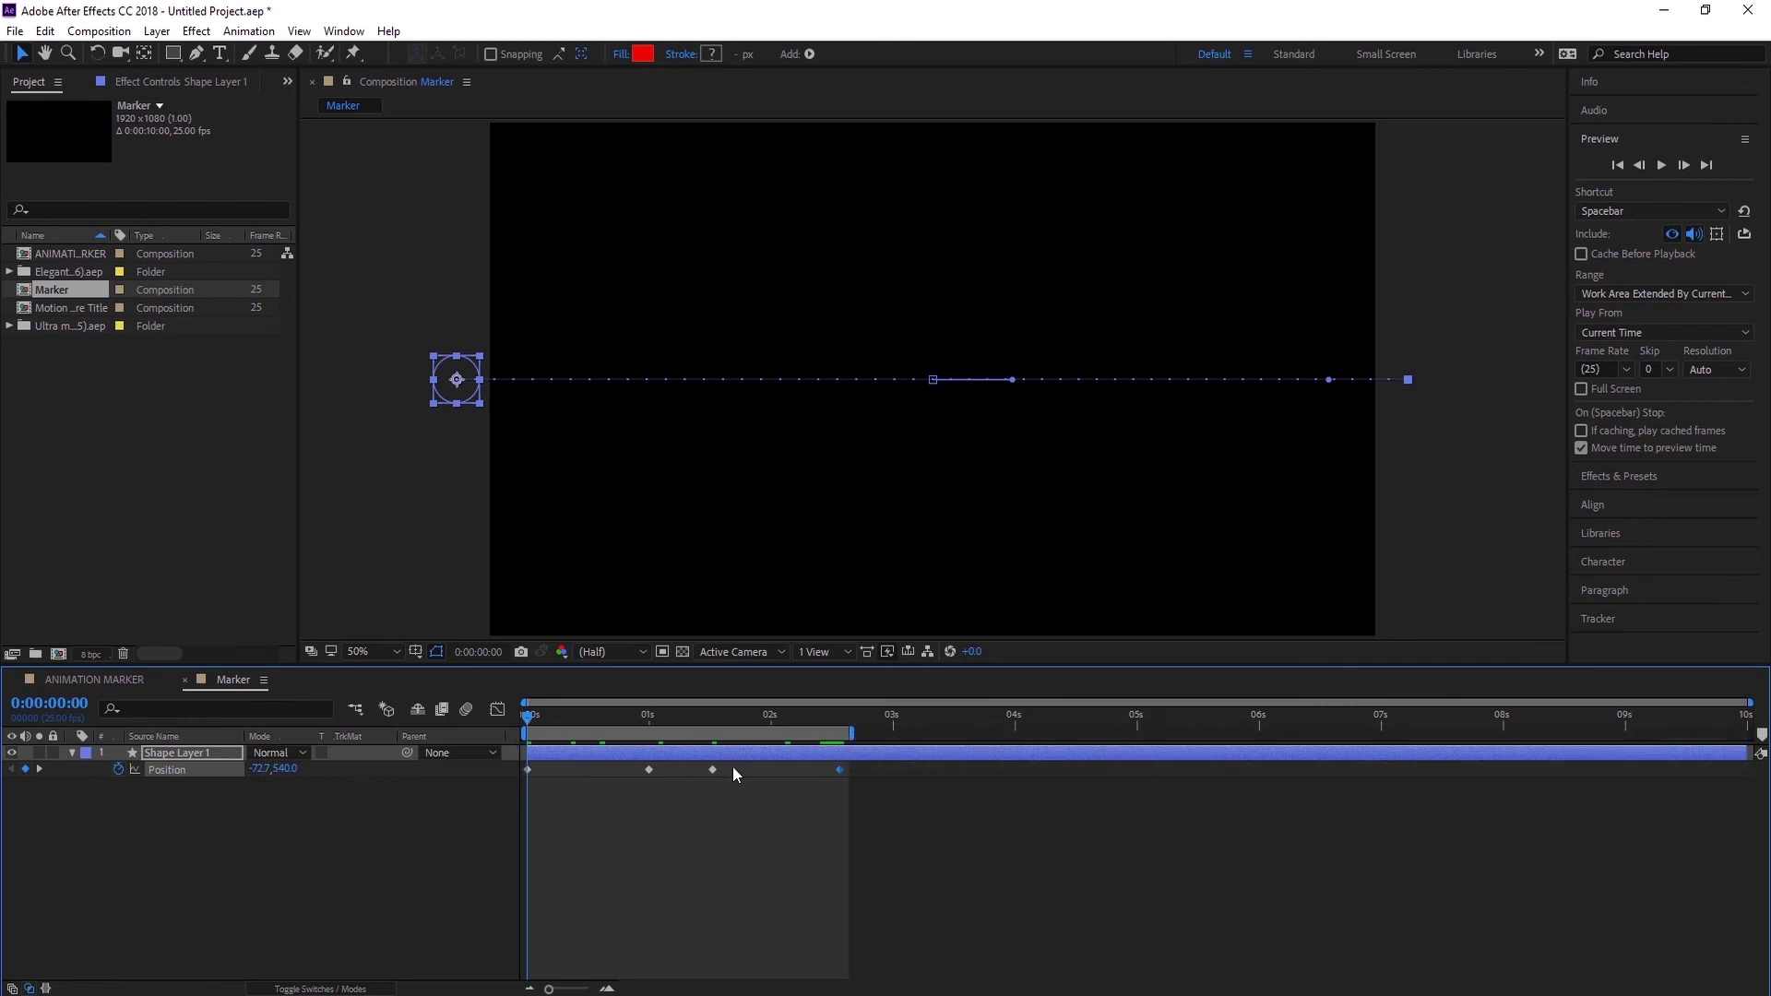
left_click_drag(856, 768, 526, 771)
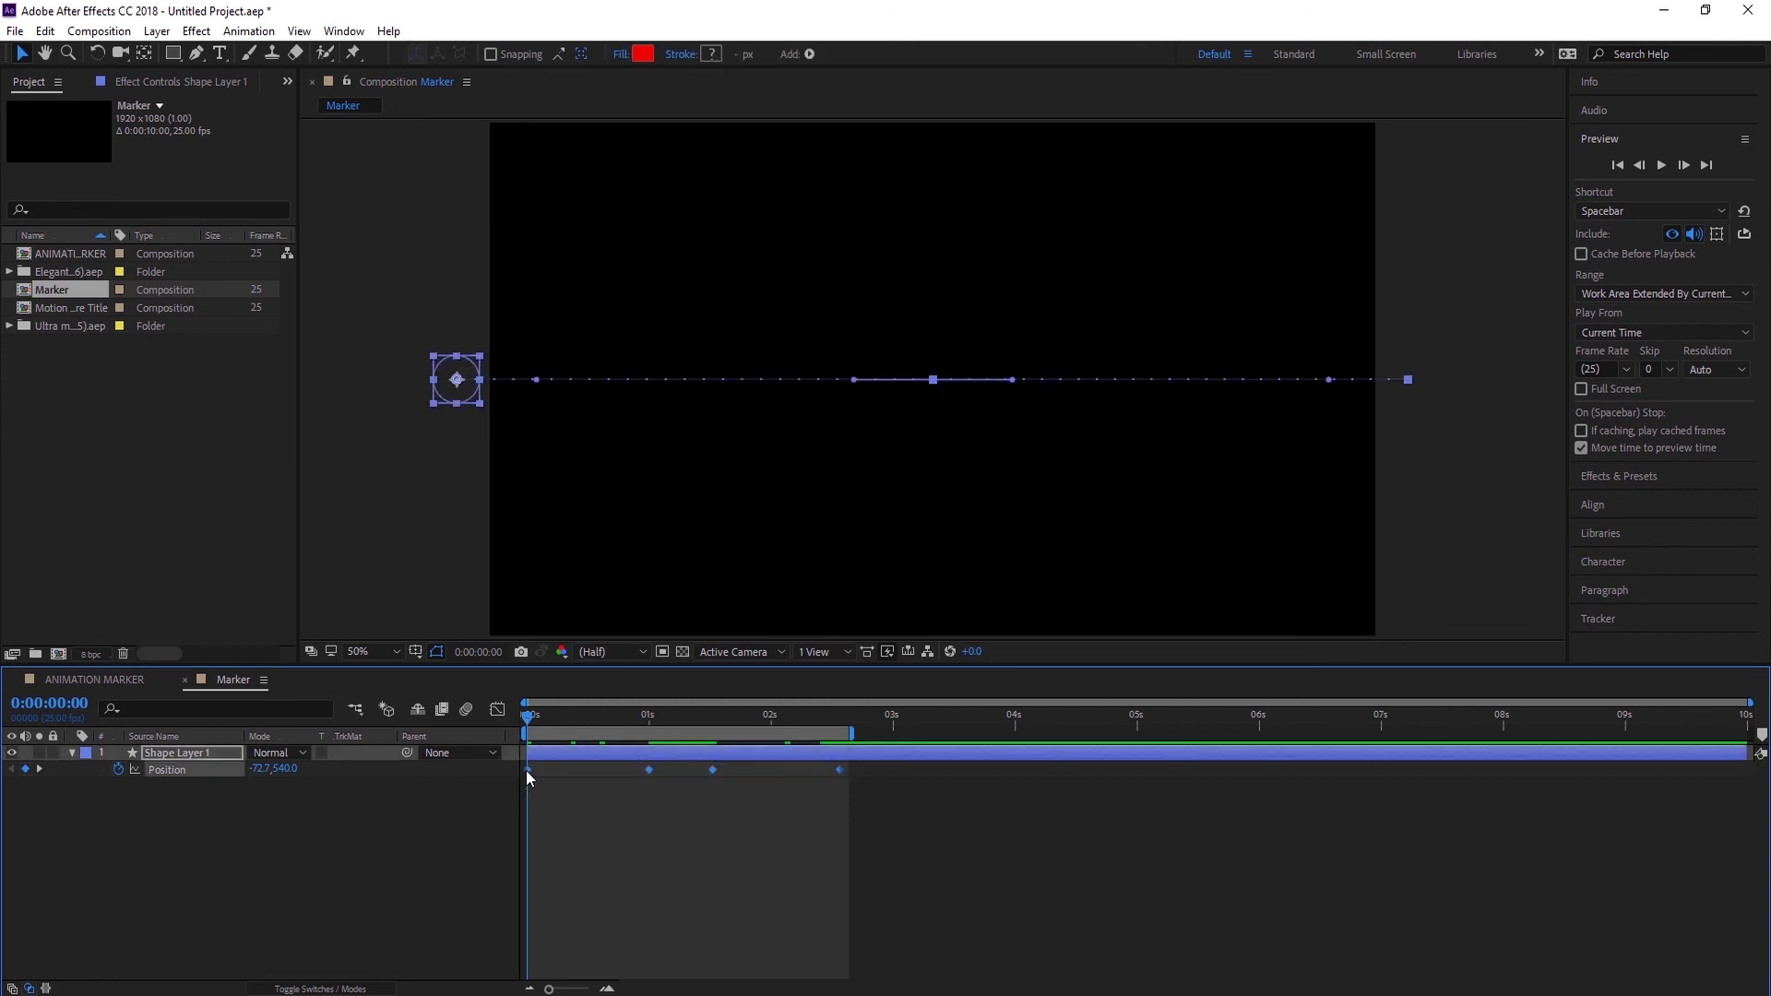
Step: Apply Easy Ease to all four Position keyframes
right_click(526, 771)
mouse_move(595, 755)
left_click(793, 825)
Step: In the Graph Editor, stretch the easing handles to sharpen the speed peaks
left_click(497, 710)
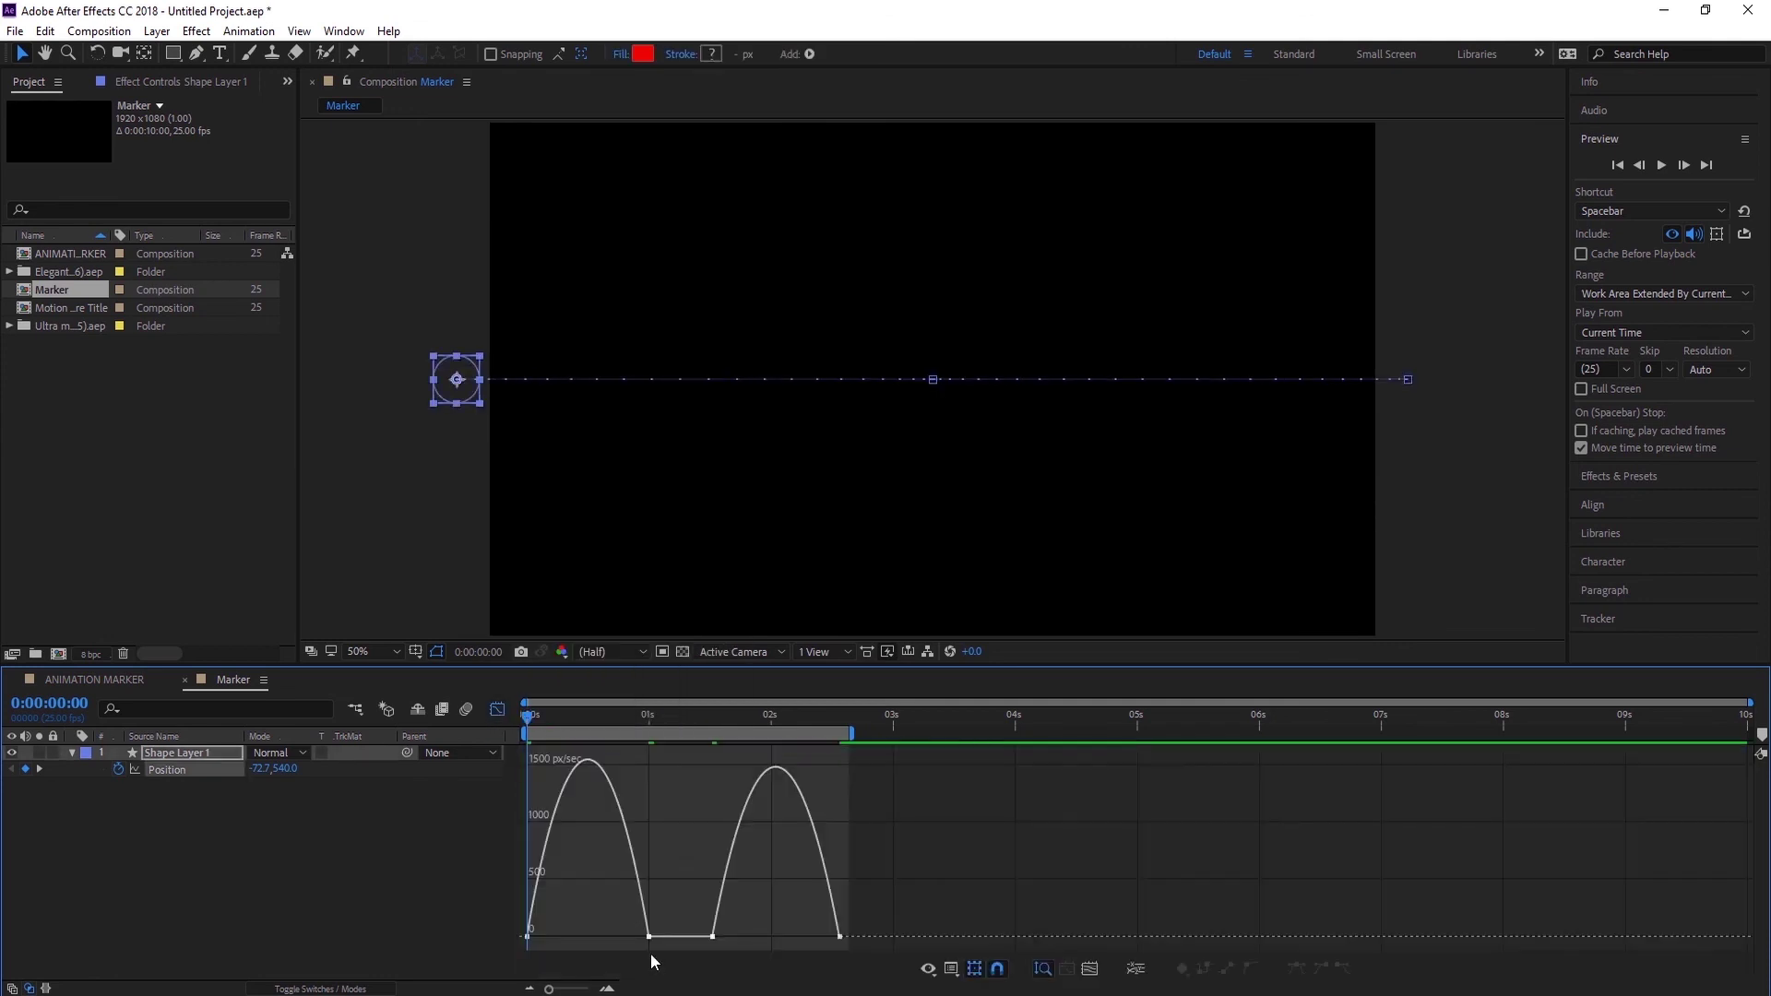
left_click_drag(652, 962, 554, 937)
left_click(714, 937)
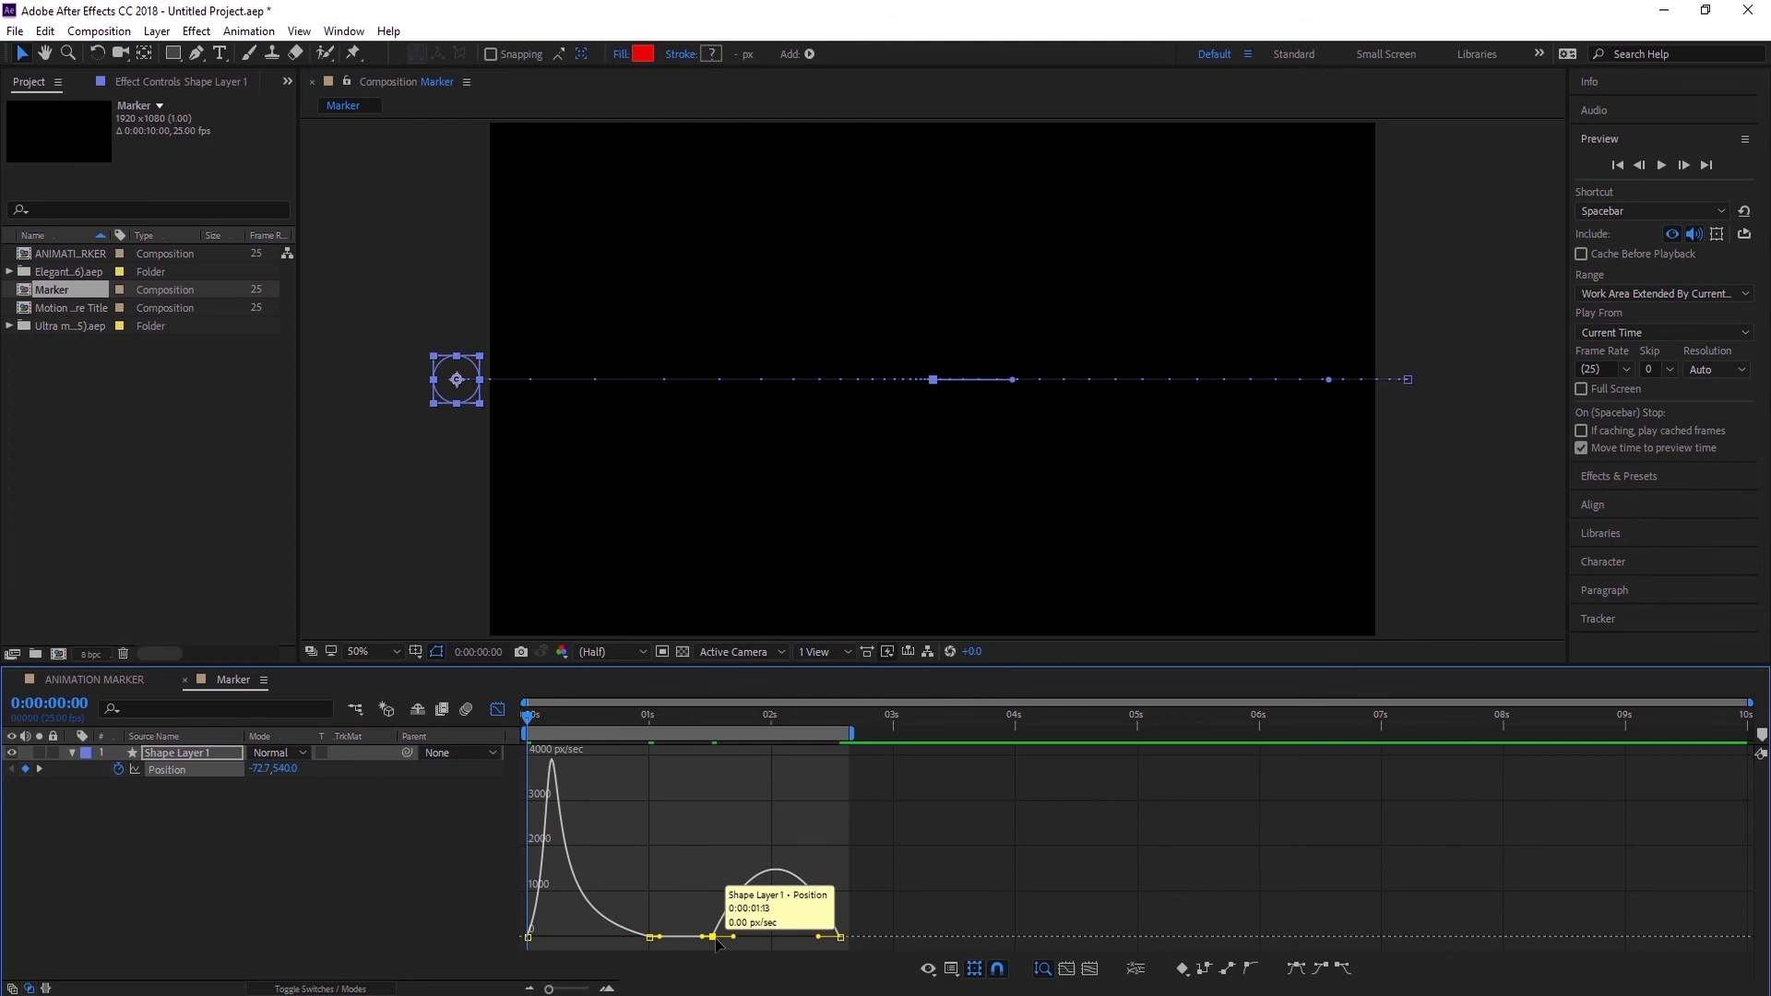
left_click_drag(725, 937, 785, 937)
left_click(497, 709)
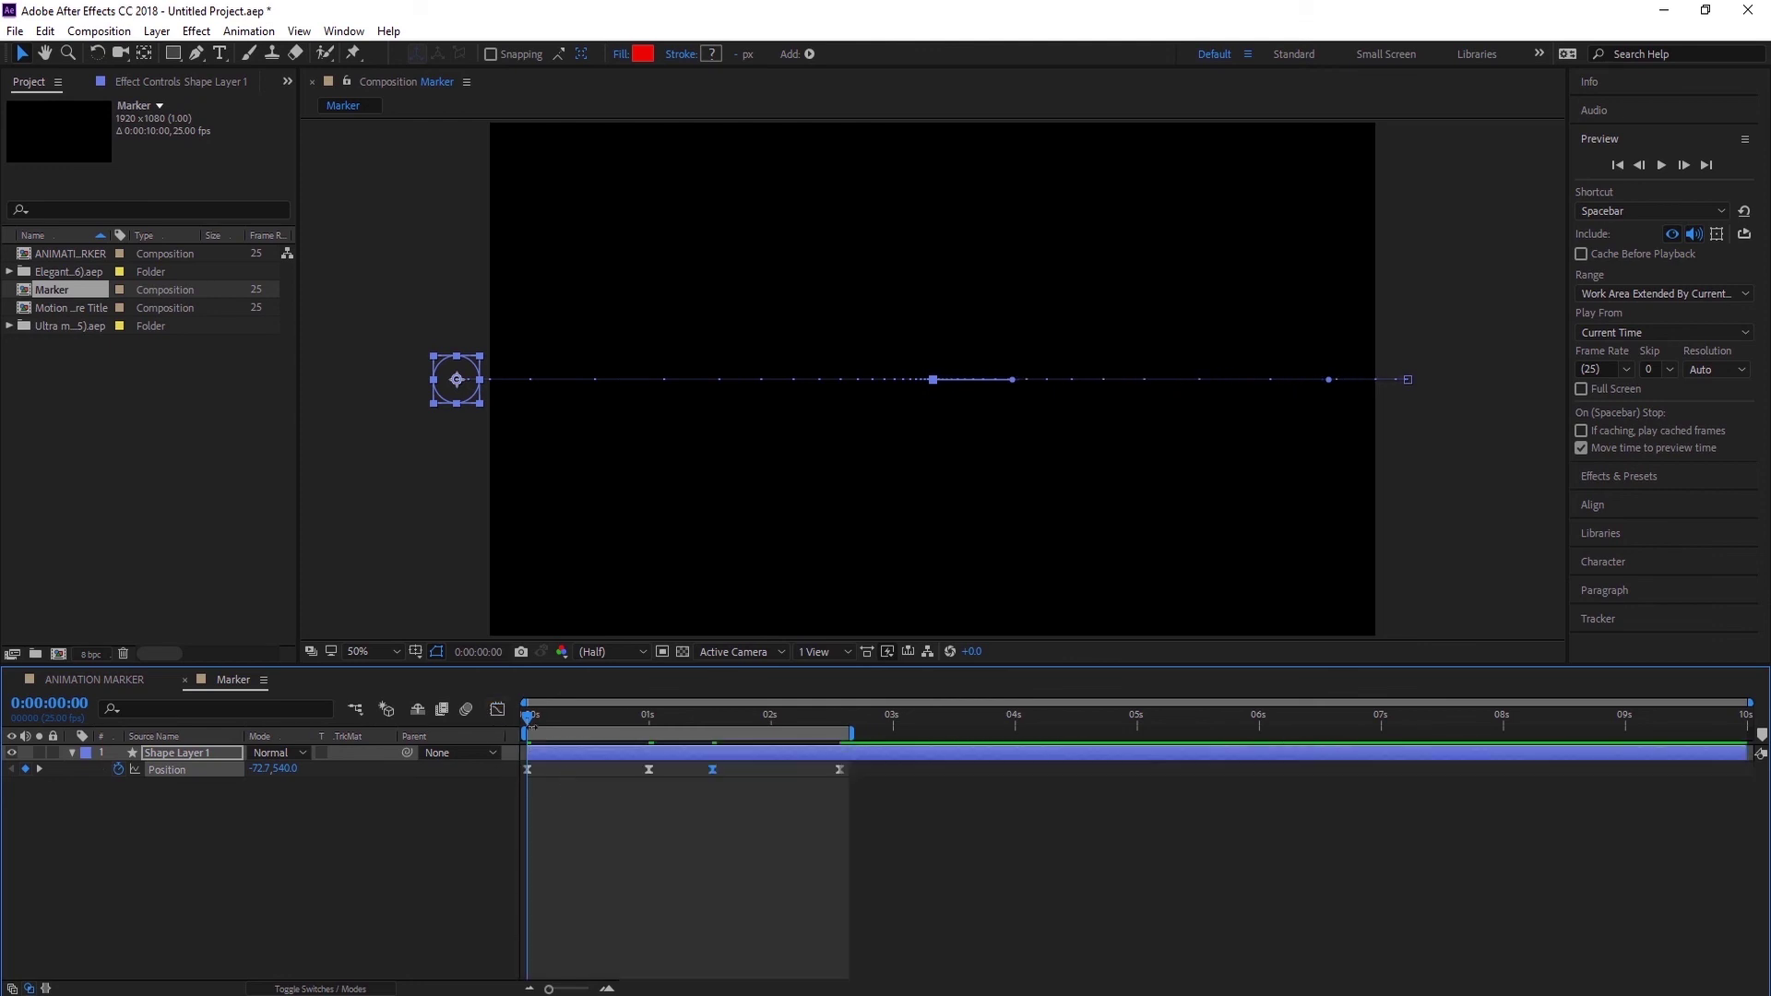
Step: Preview the eased circle animation, then deselect and collapse the shape layer
left_click(1662, 164)
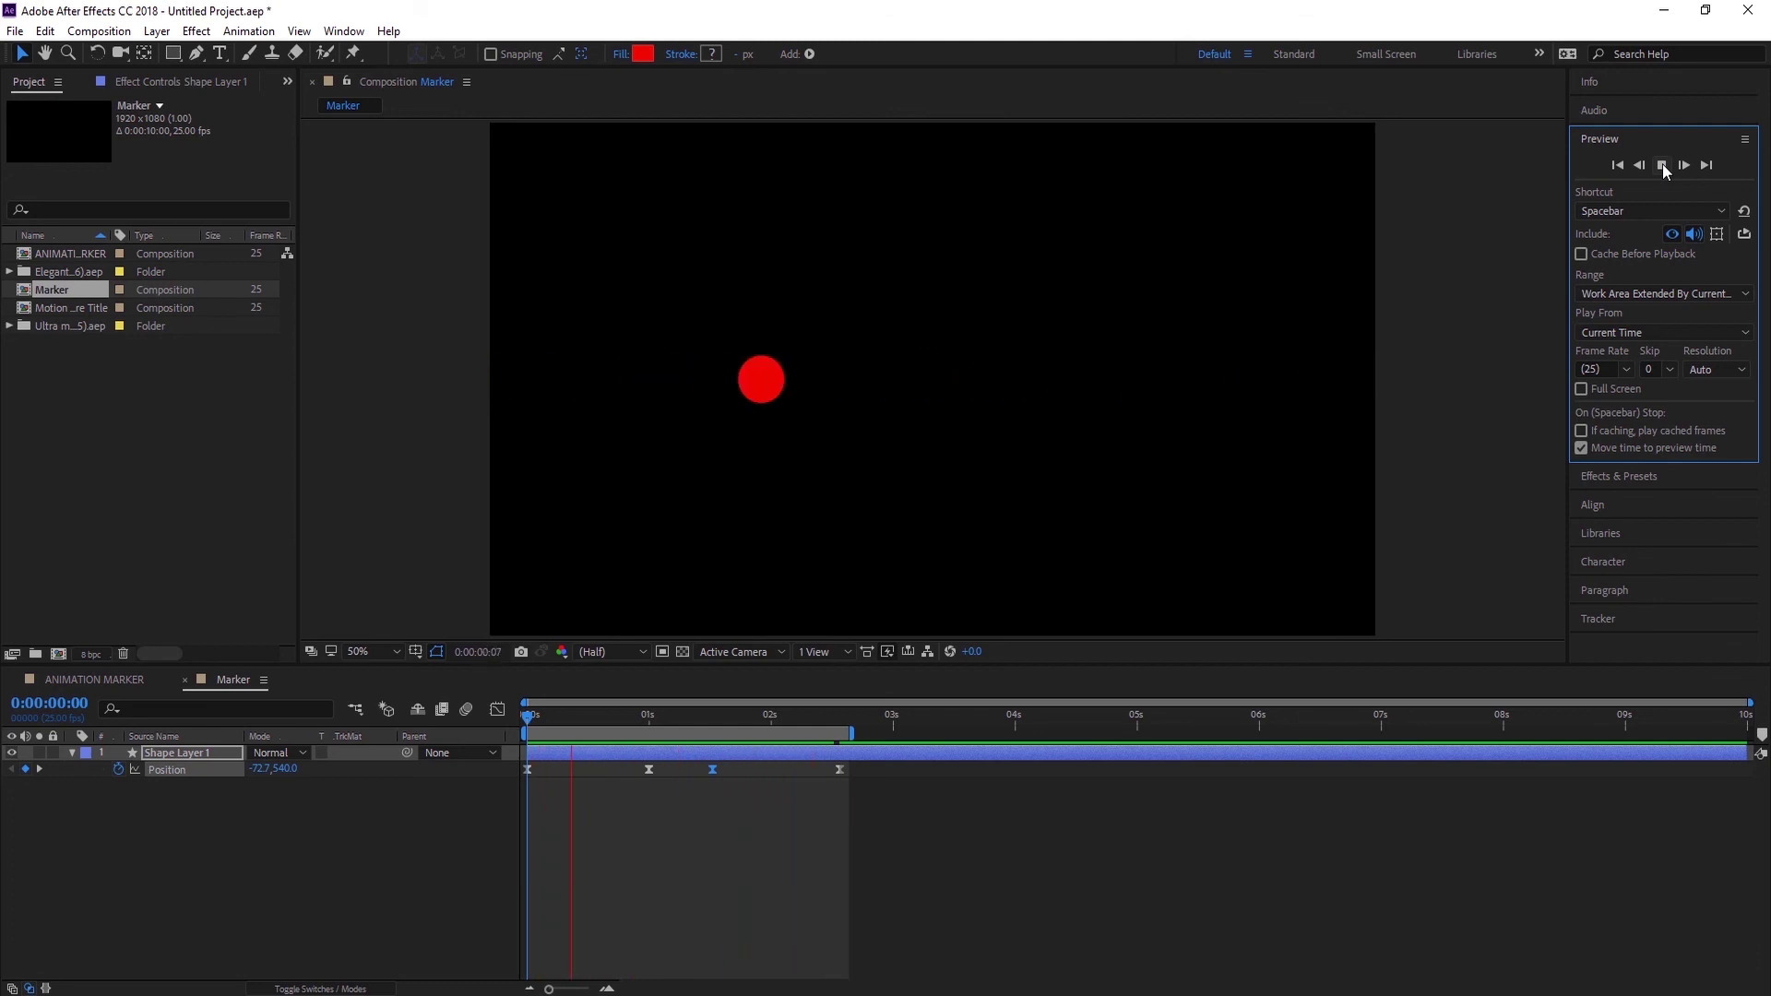
left_click(1662, 165)
left_click(274, 849)
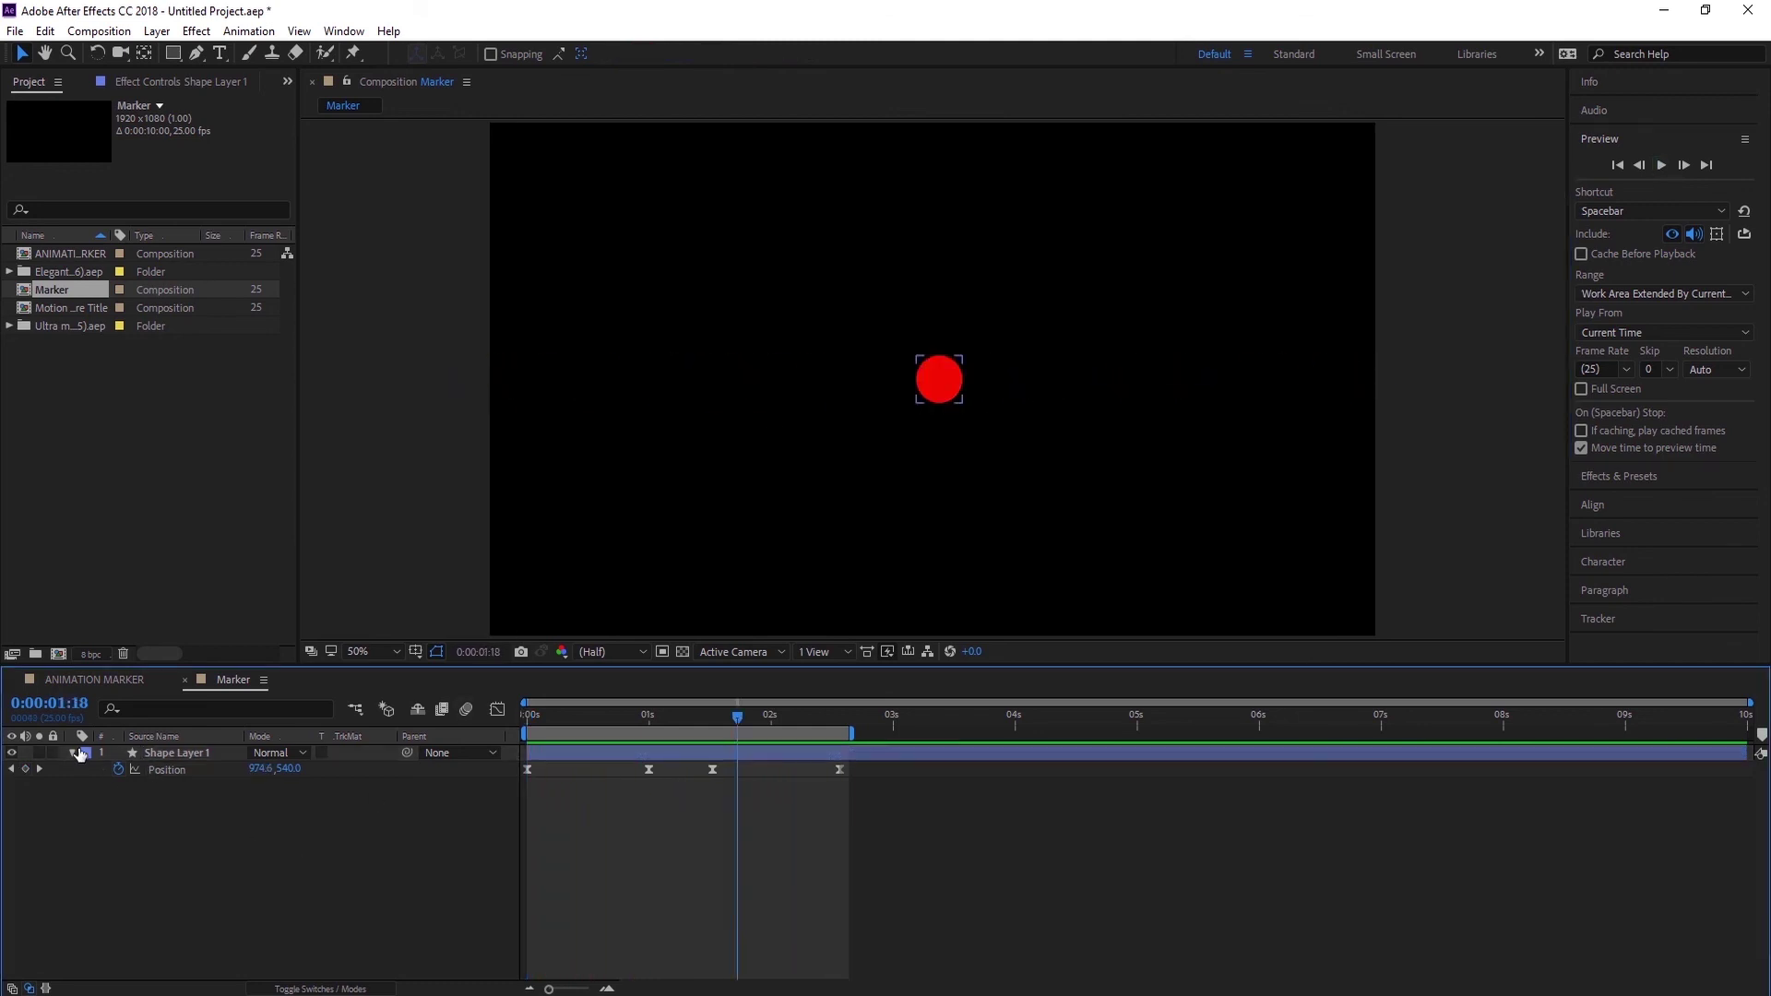
left_click(71, 753)
Step: Pre-compose Shape Layer 1 as 'Cercle', moving all attributes into the new composition
right_click(152, 750)
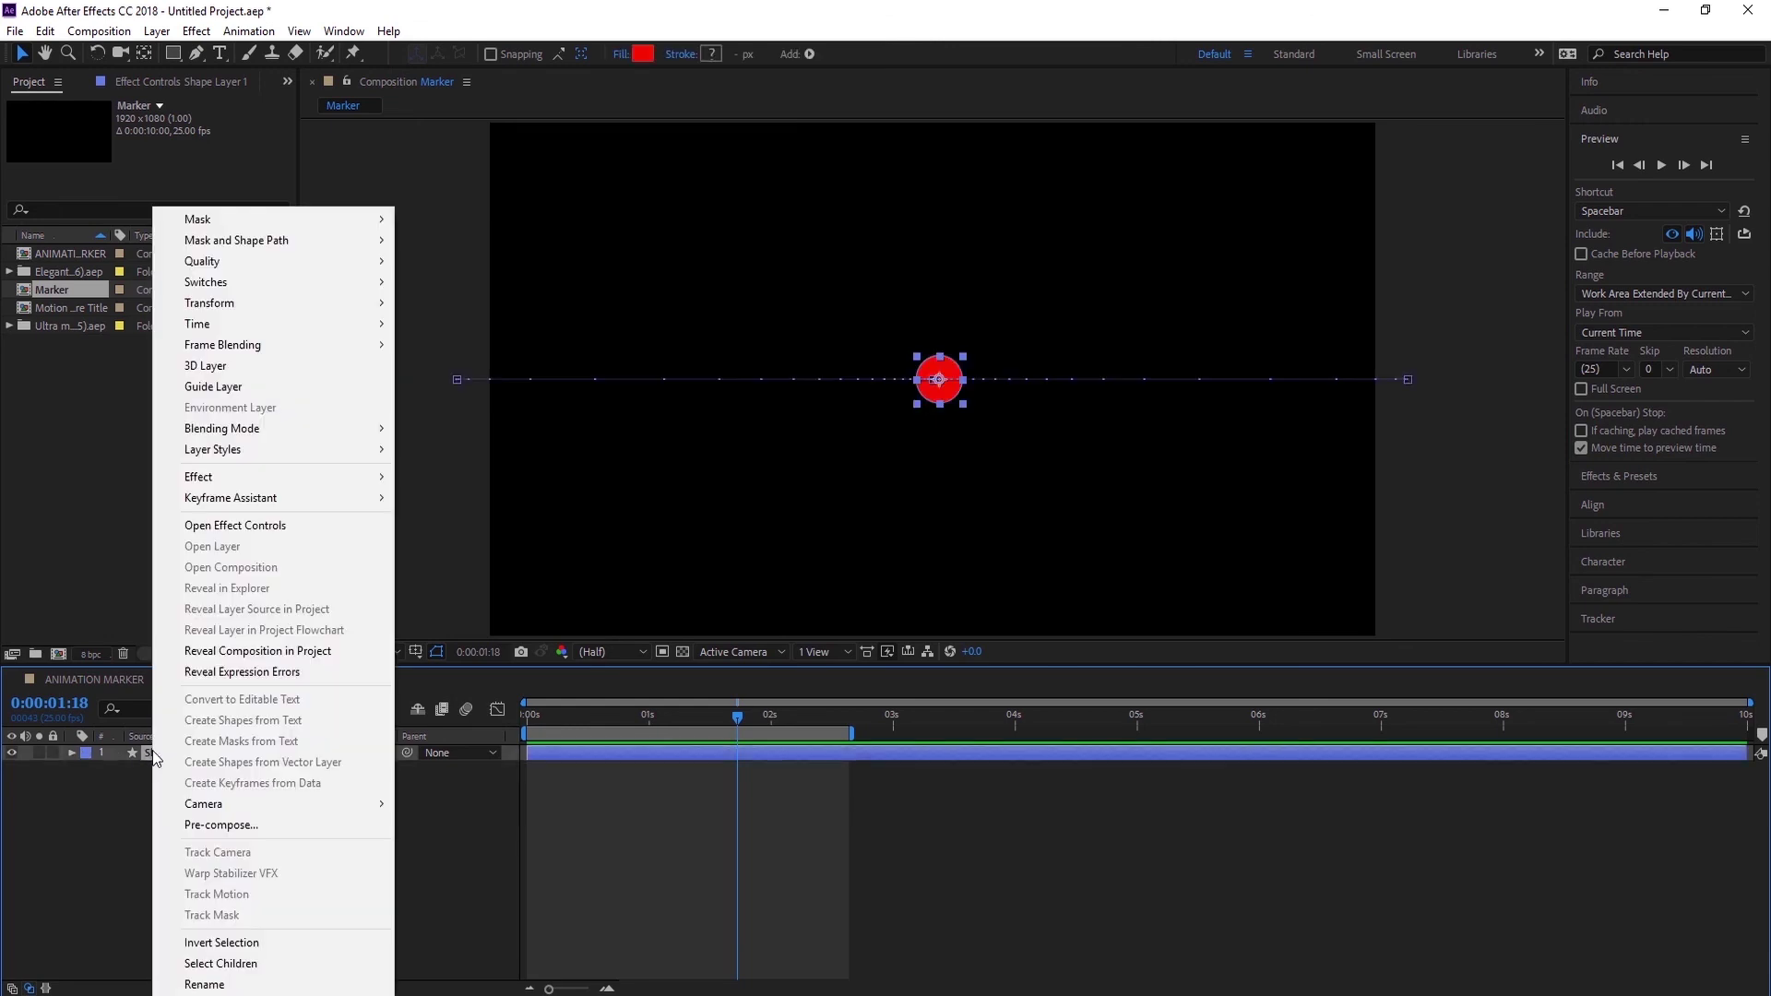
left_click(230, 826)
type("Cercle")
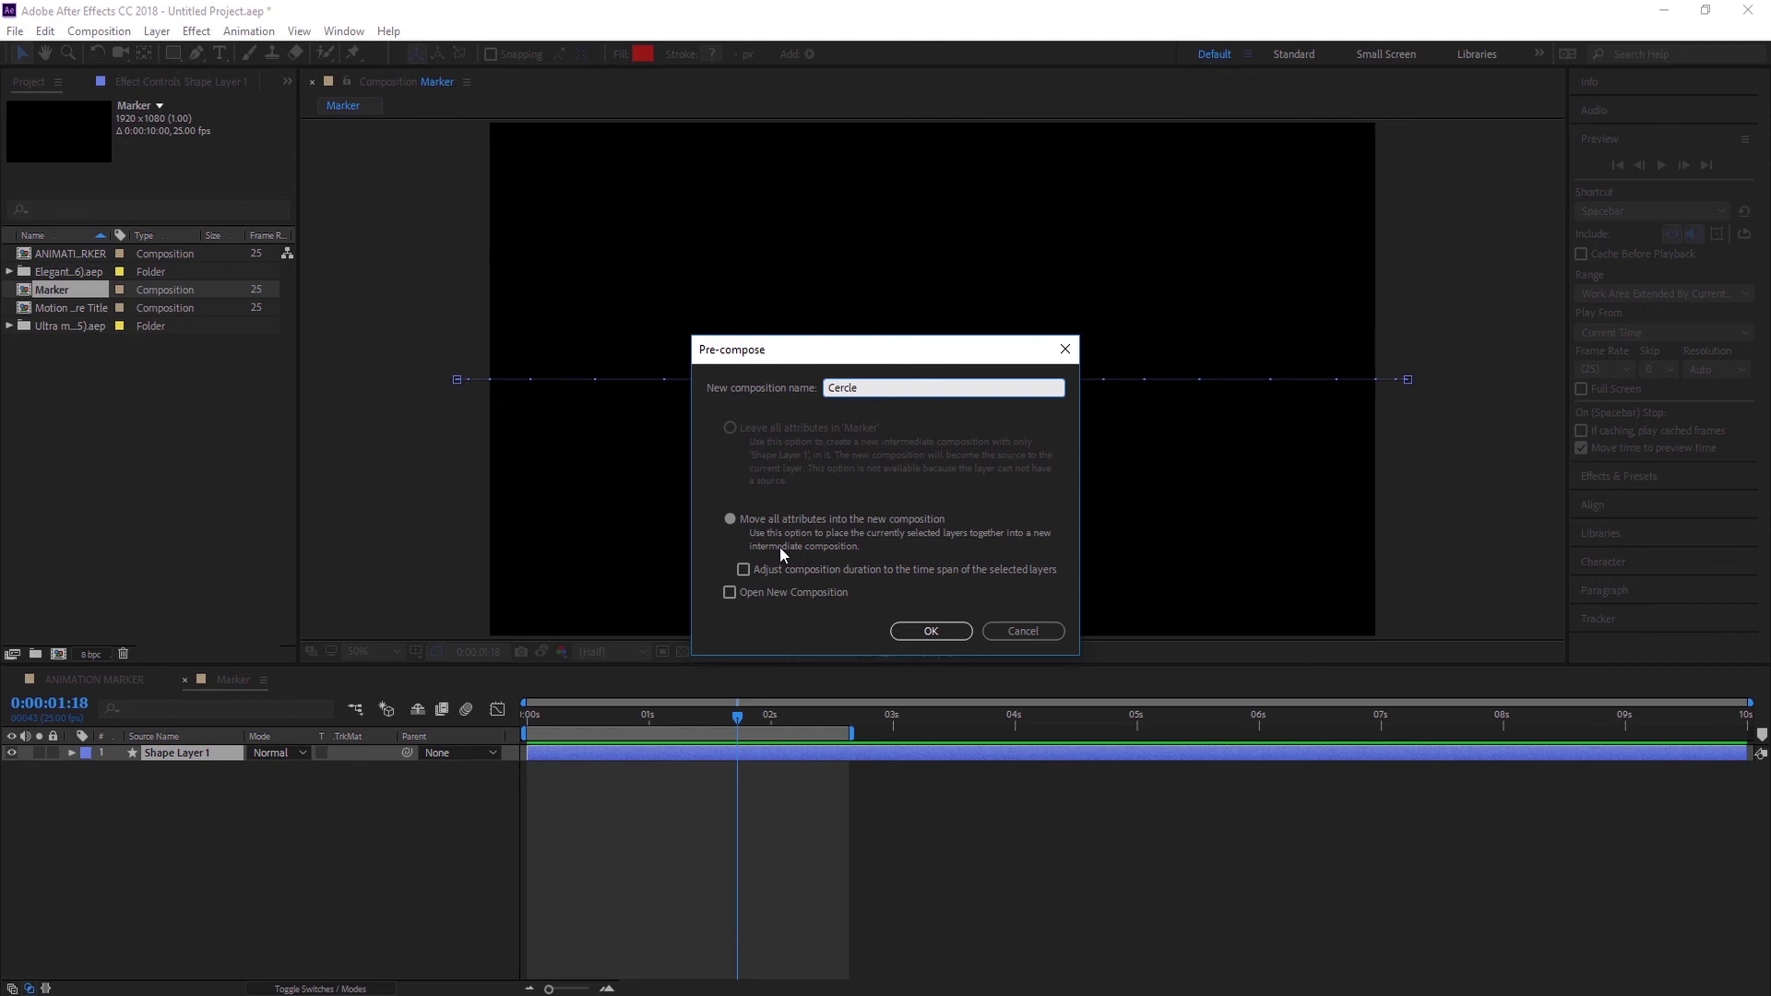
left_click(734, 518)
left_click(931, 631)
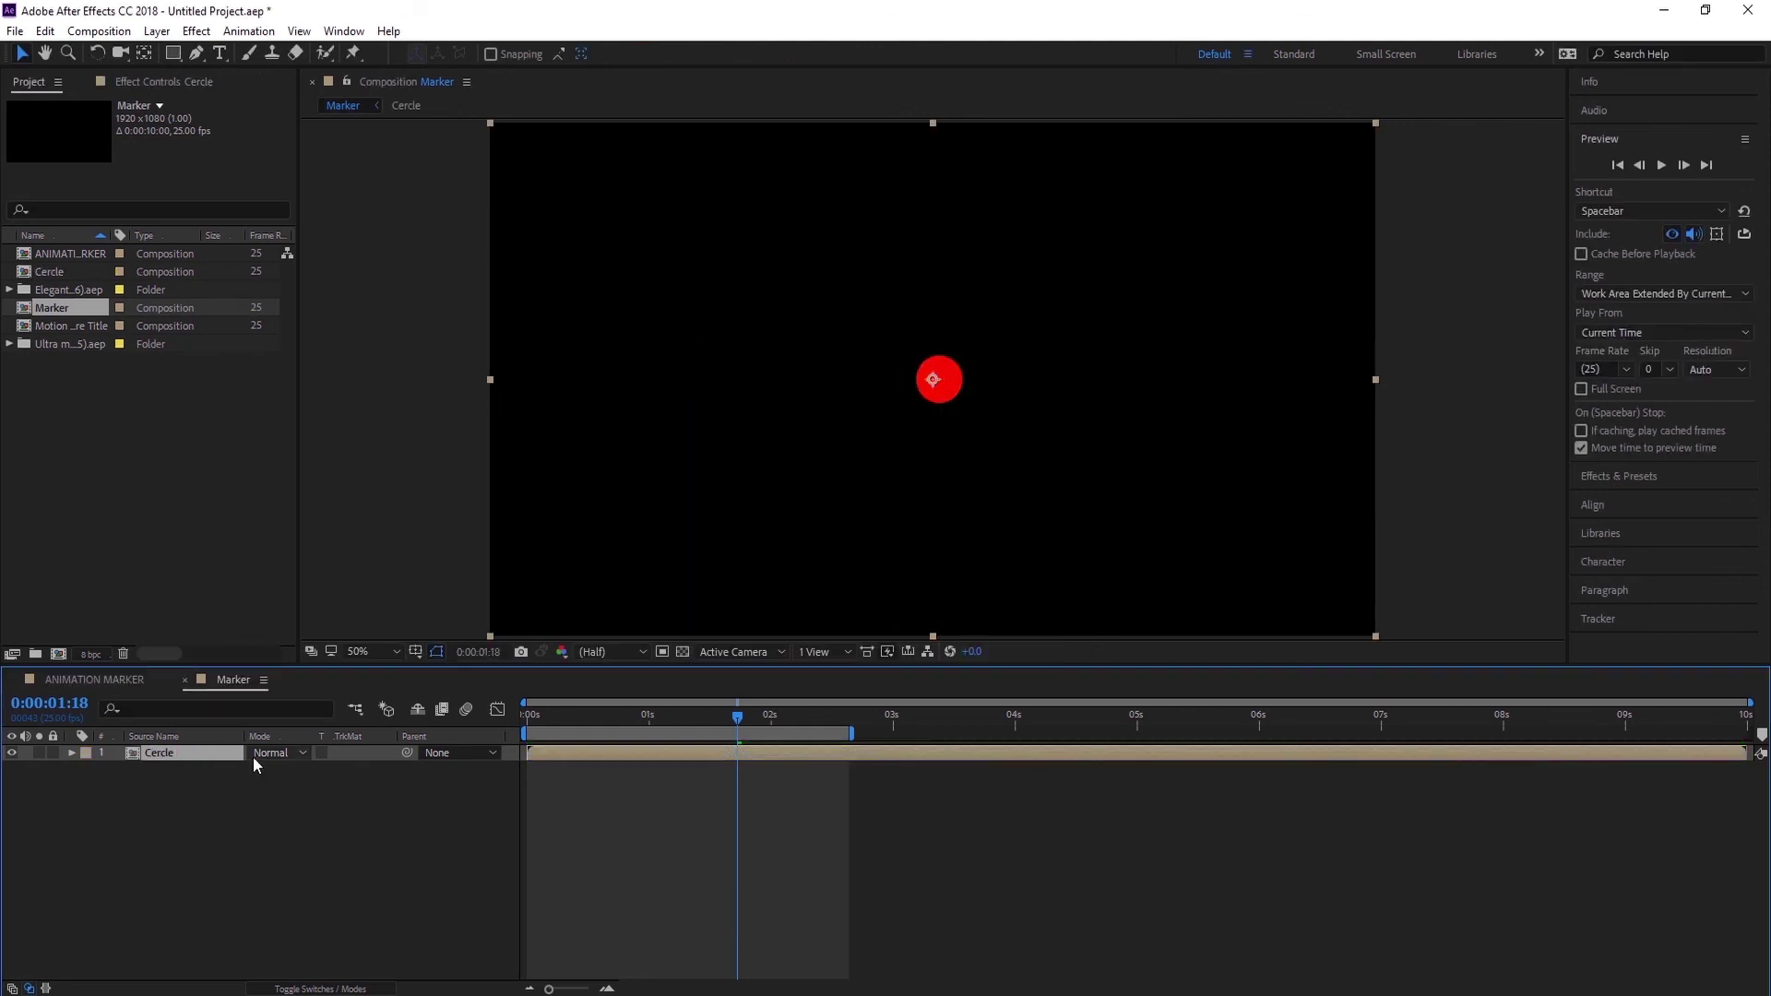
left_click(668, 717)
Step: Add a layer marker to Cercle at 0:00:01:06, commented 'In' with a Cyan label
left_click(679, 718)
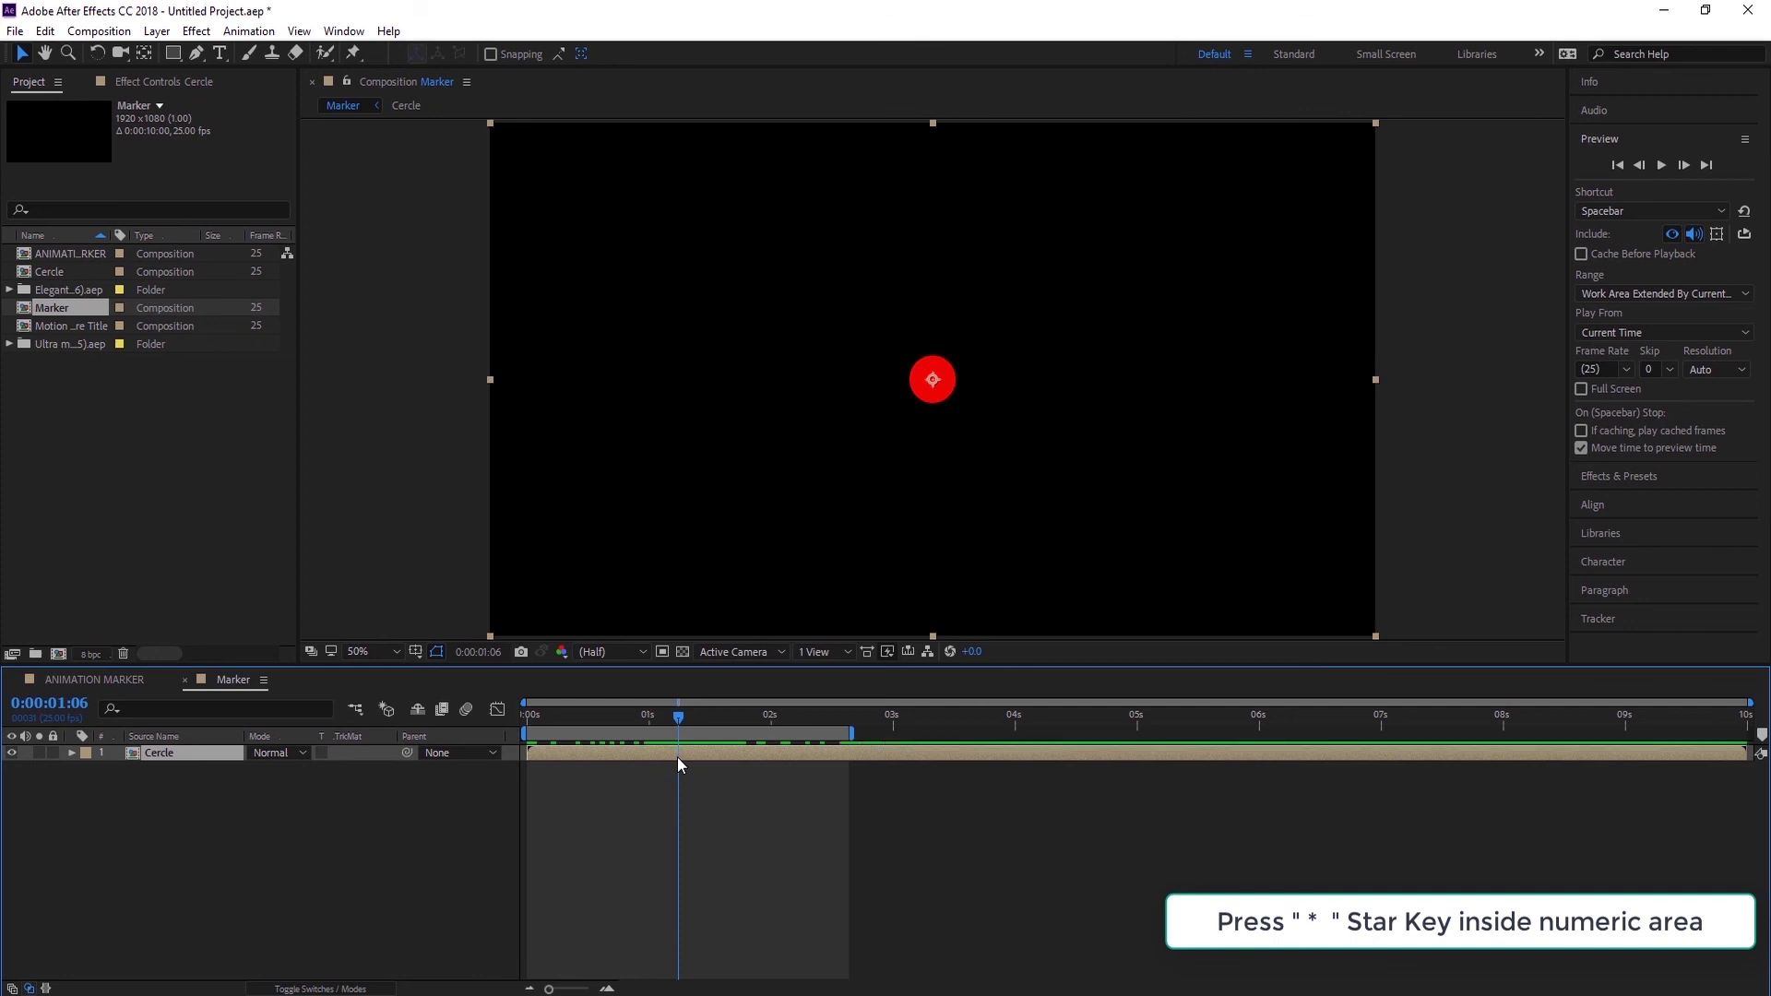
key("KP_Multiply")
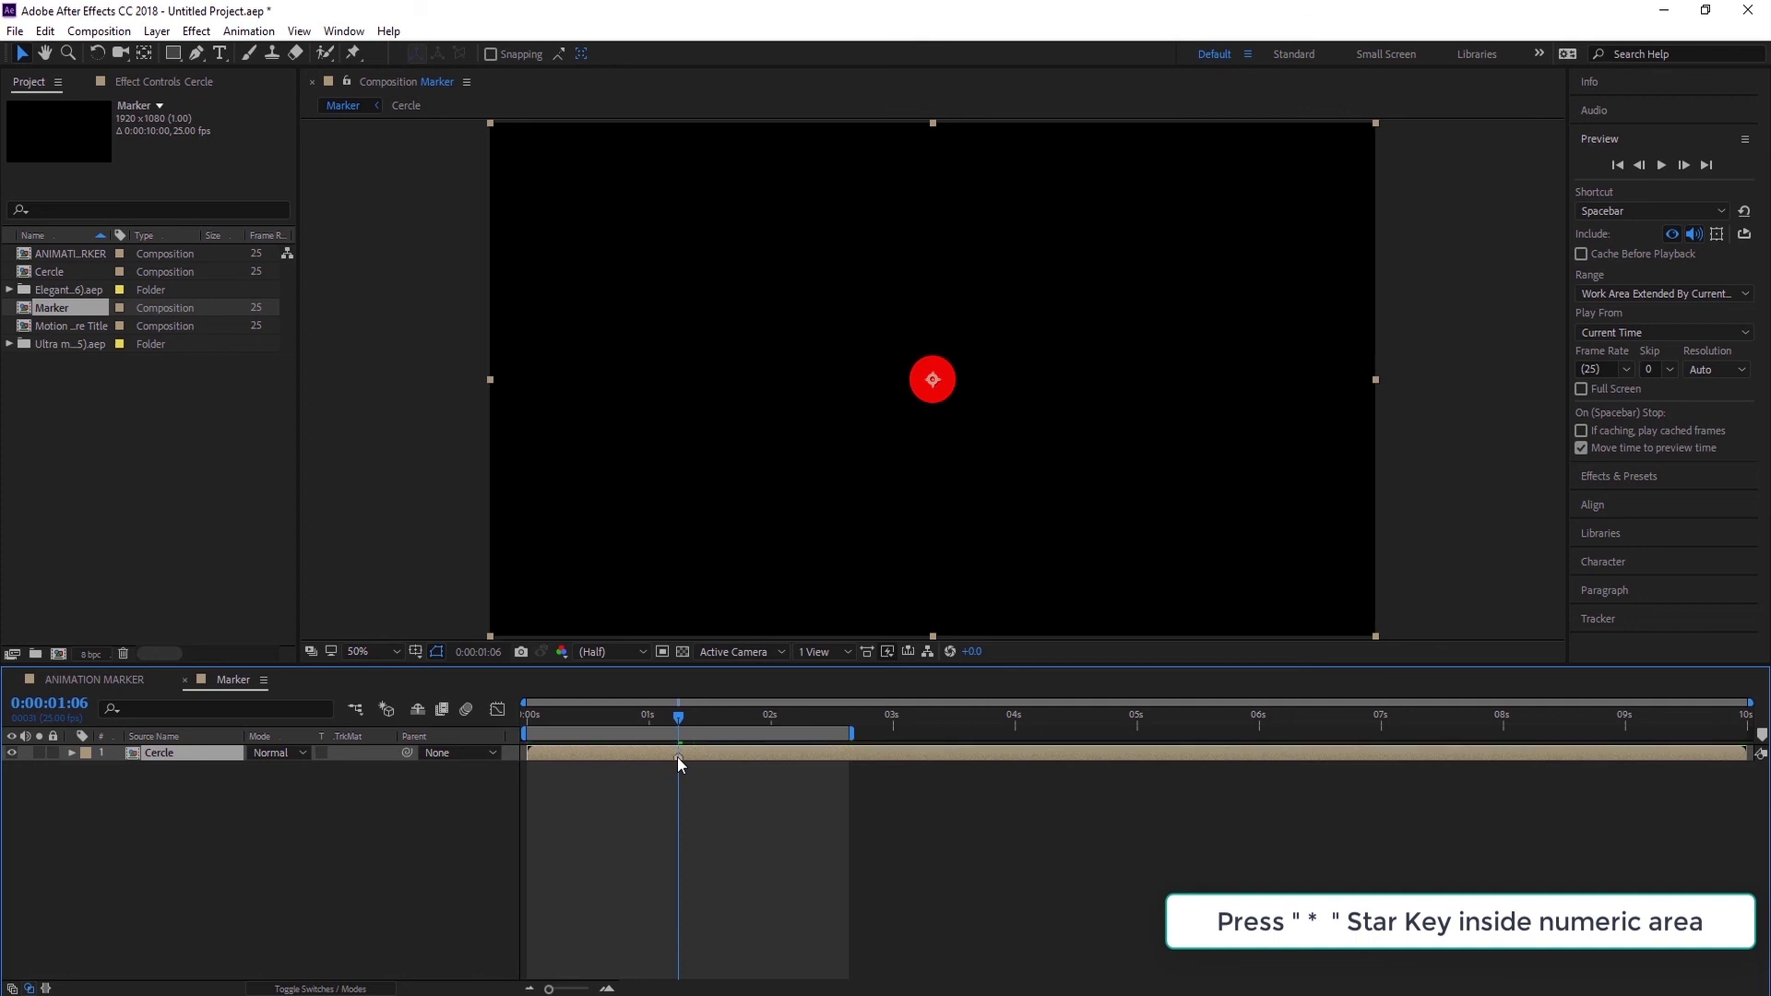
right_click(677, 757)
left_click(698, 769)
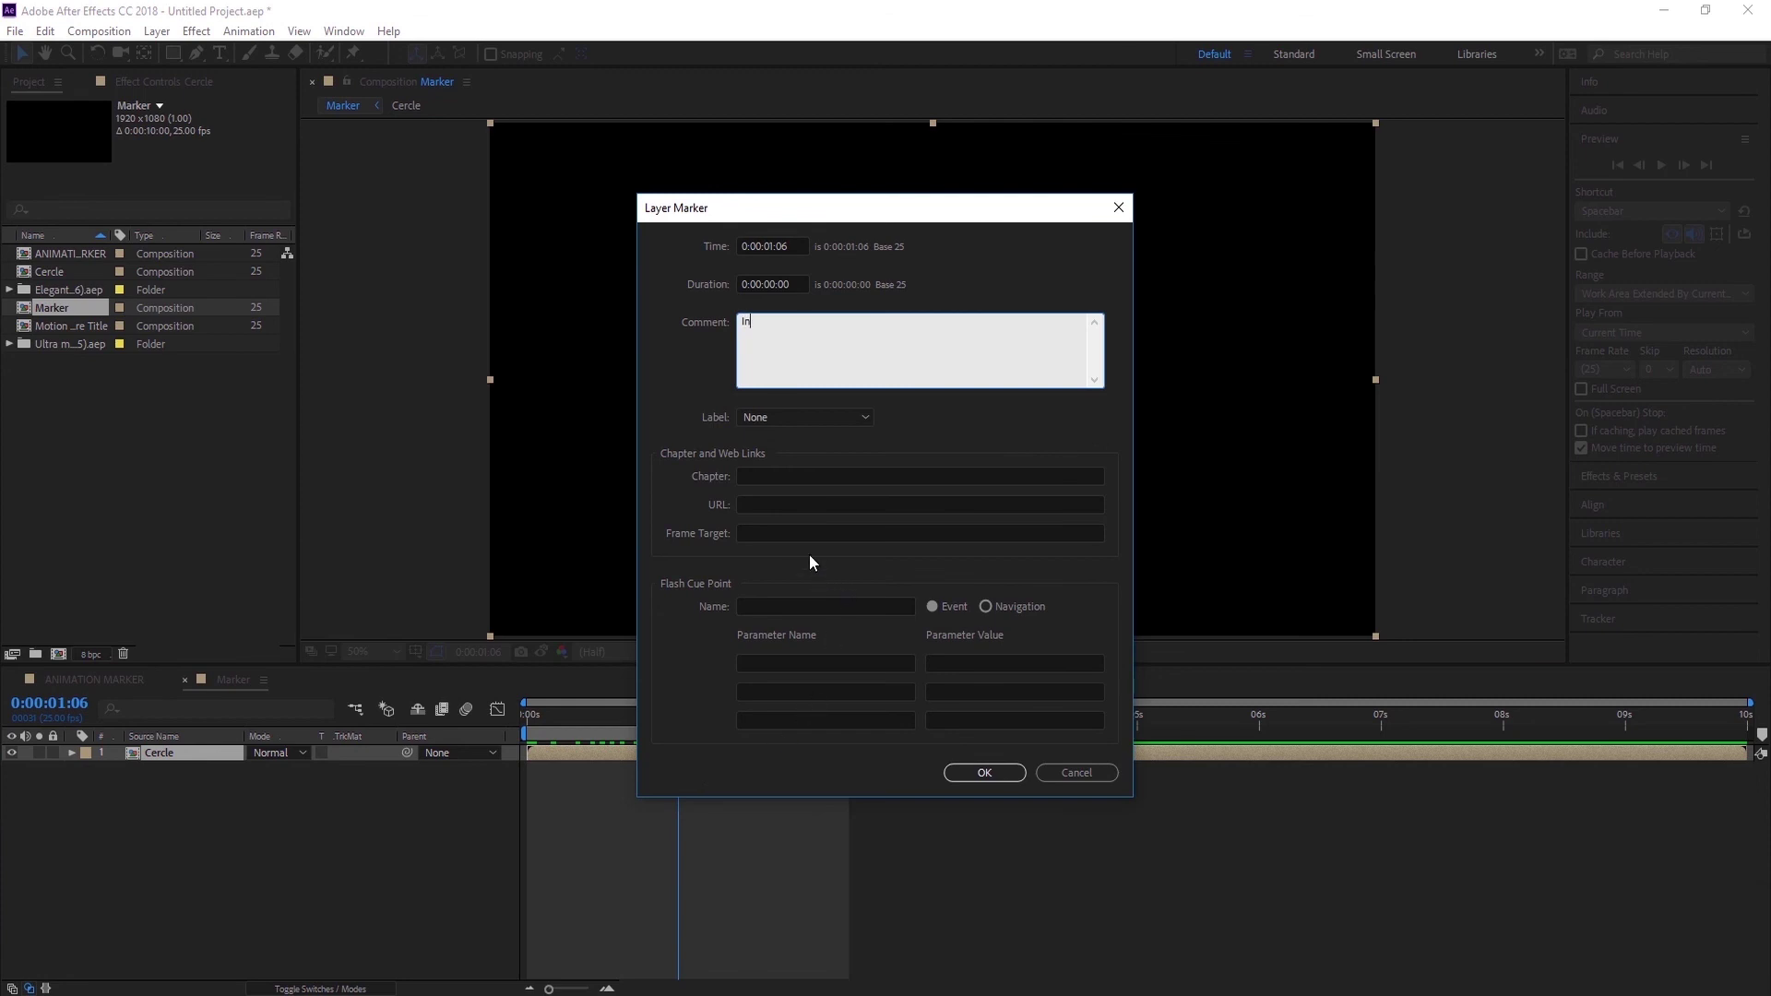
left_click(797, 420)
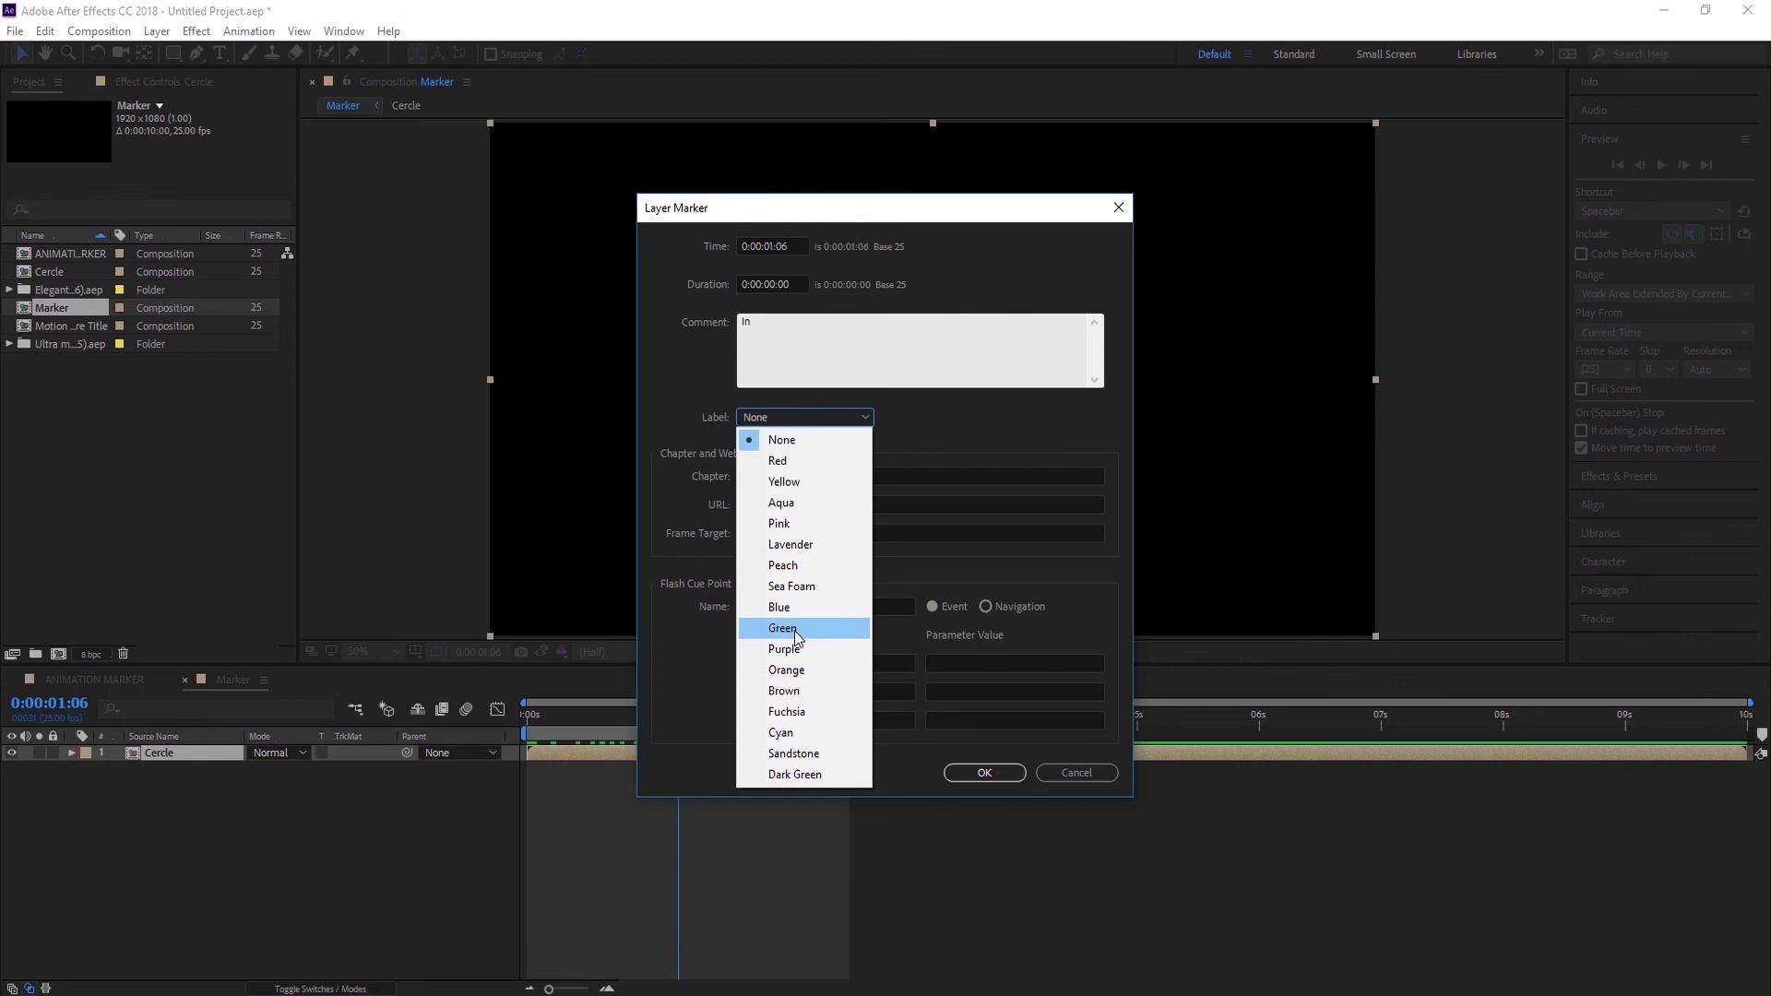
left_click(805, 730)
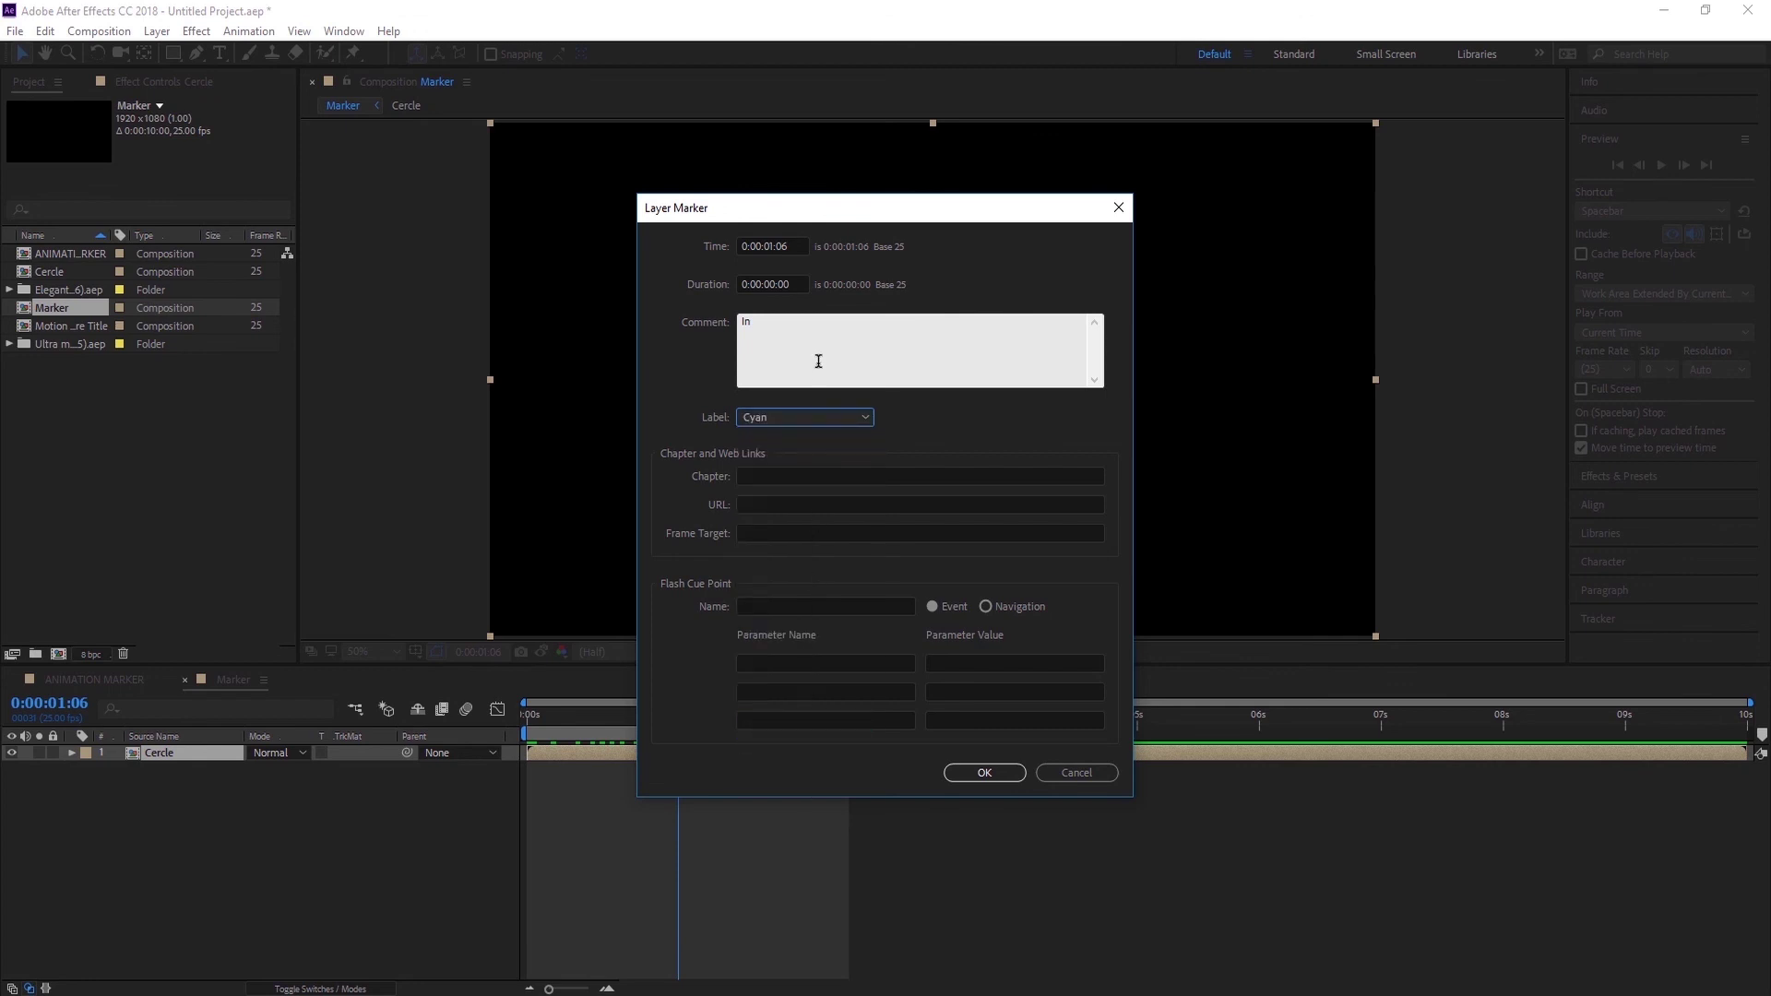
left_click(983, 773)
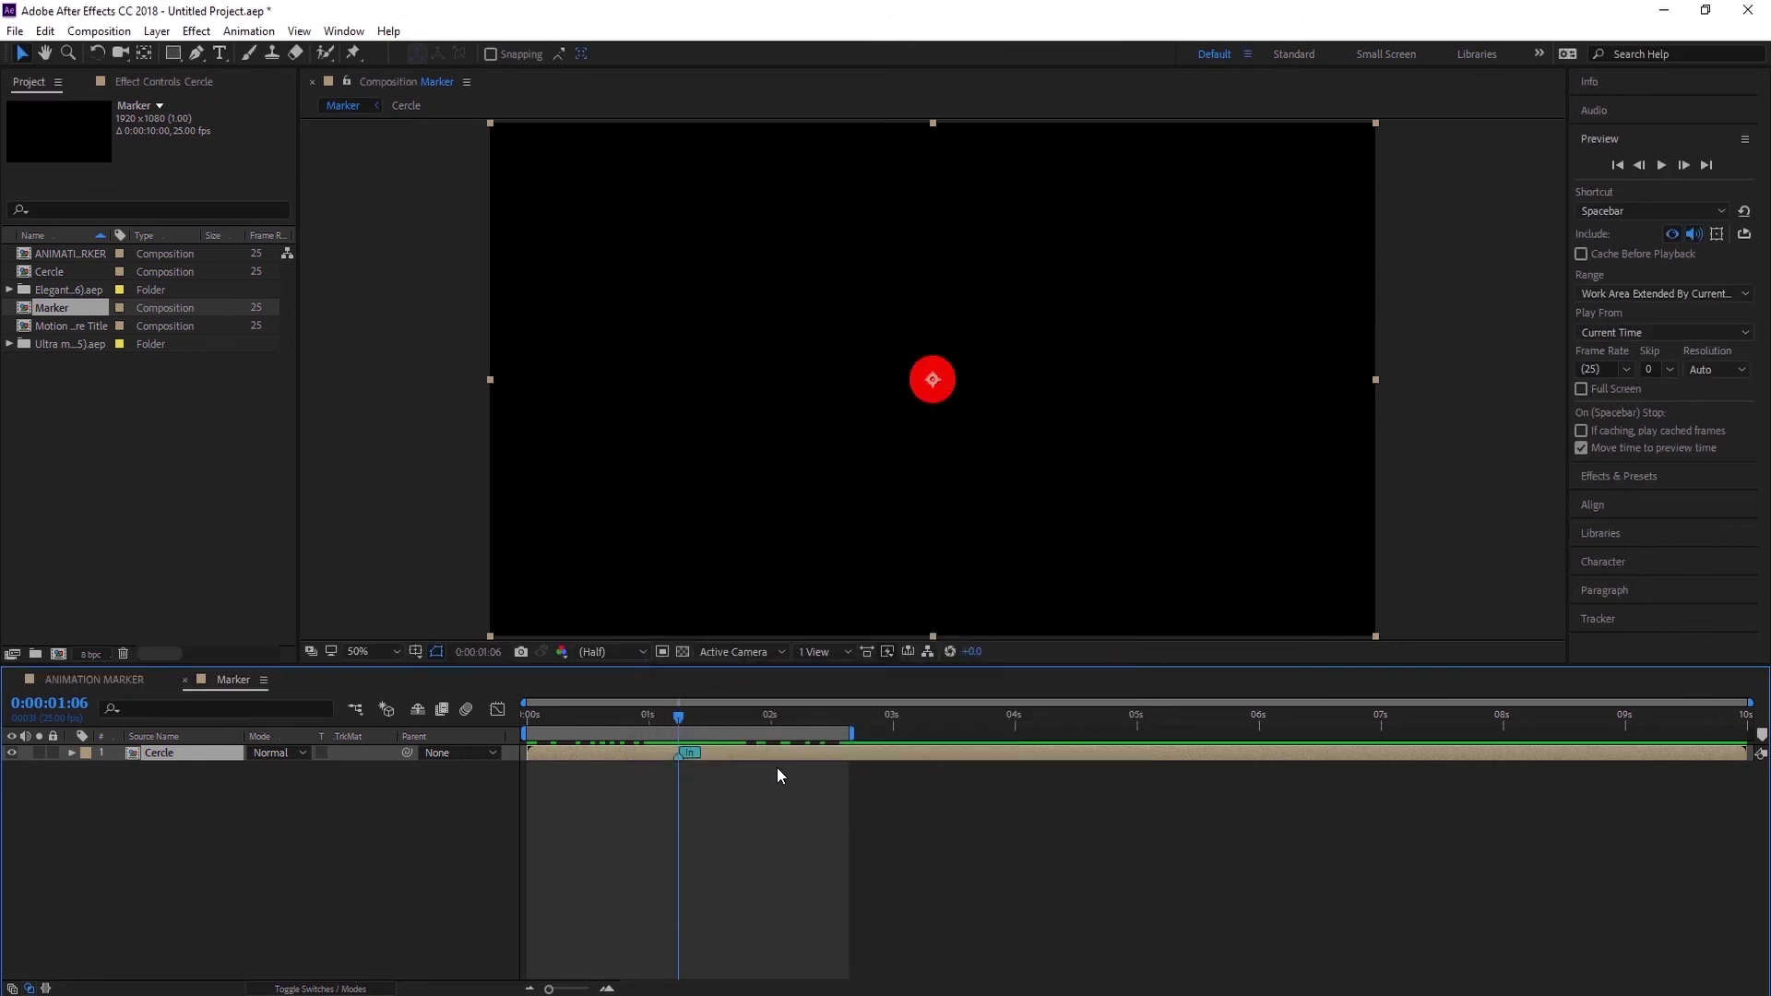
Step: Add a layer marker to Cercle at 0:00:01:21, commented 'Out' with a Cyan label
left_click_drag(684, 721, 754, 717)
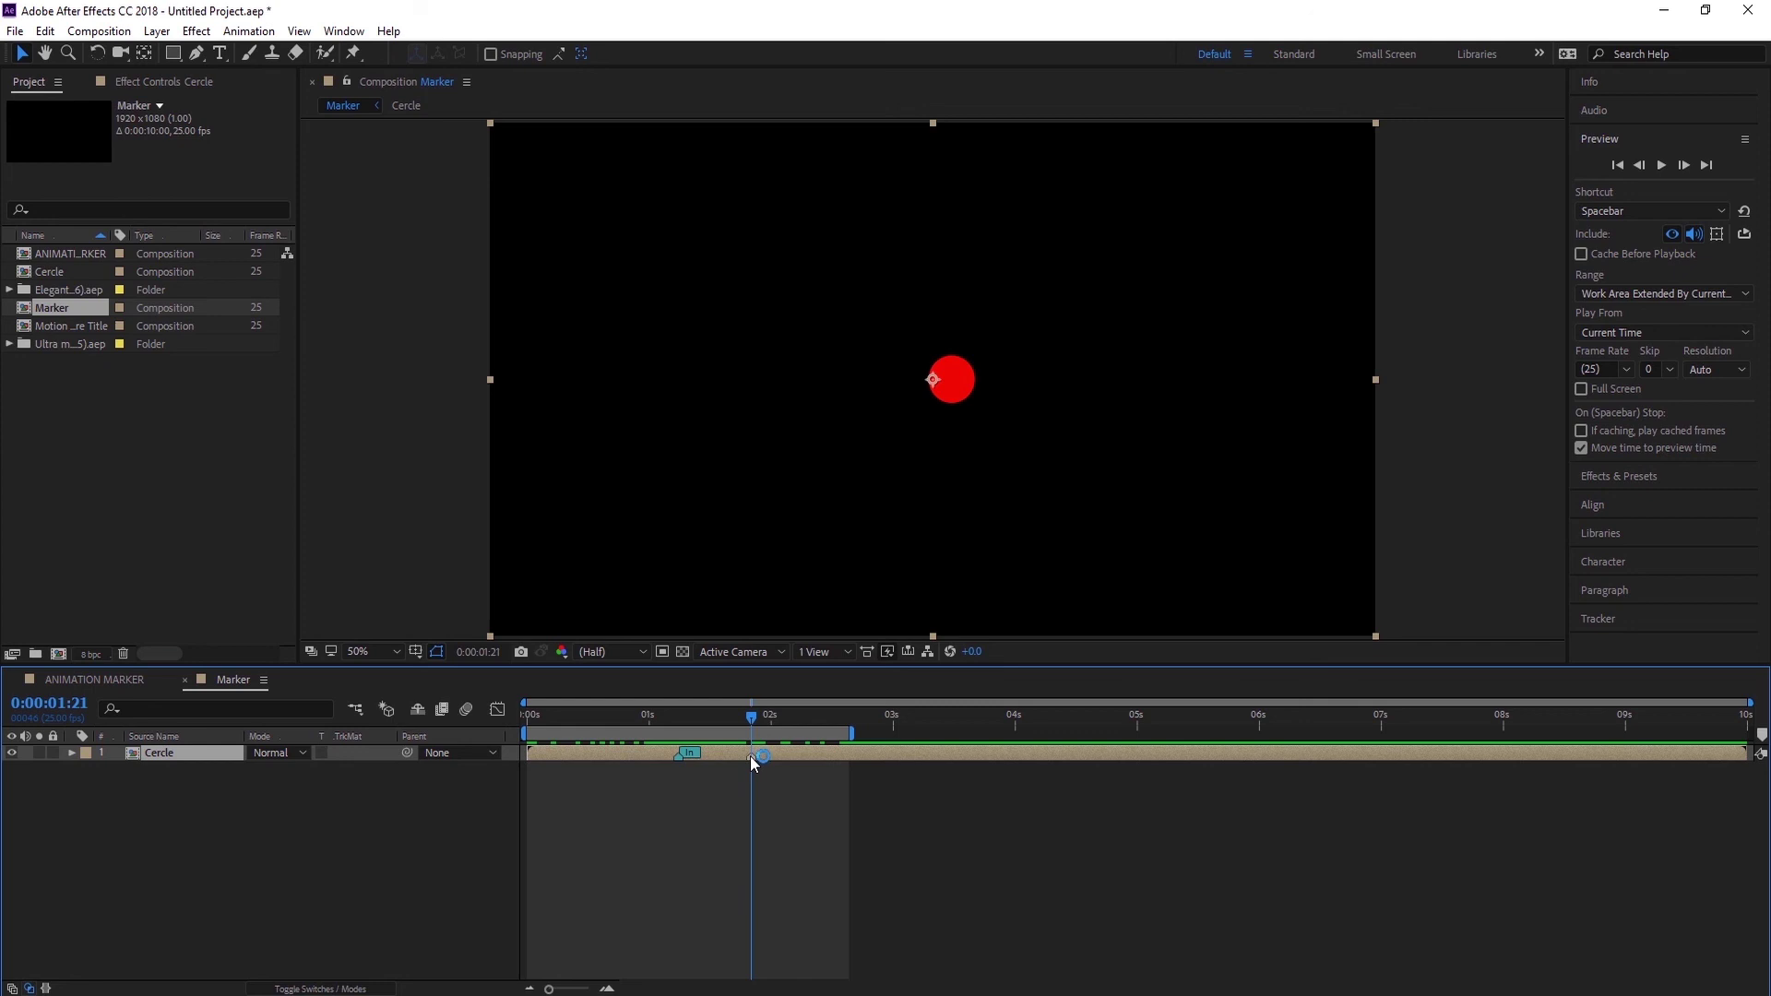
right_click(750, 755)
left_click(777, 771)
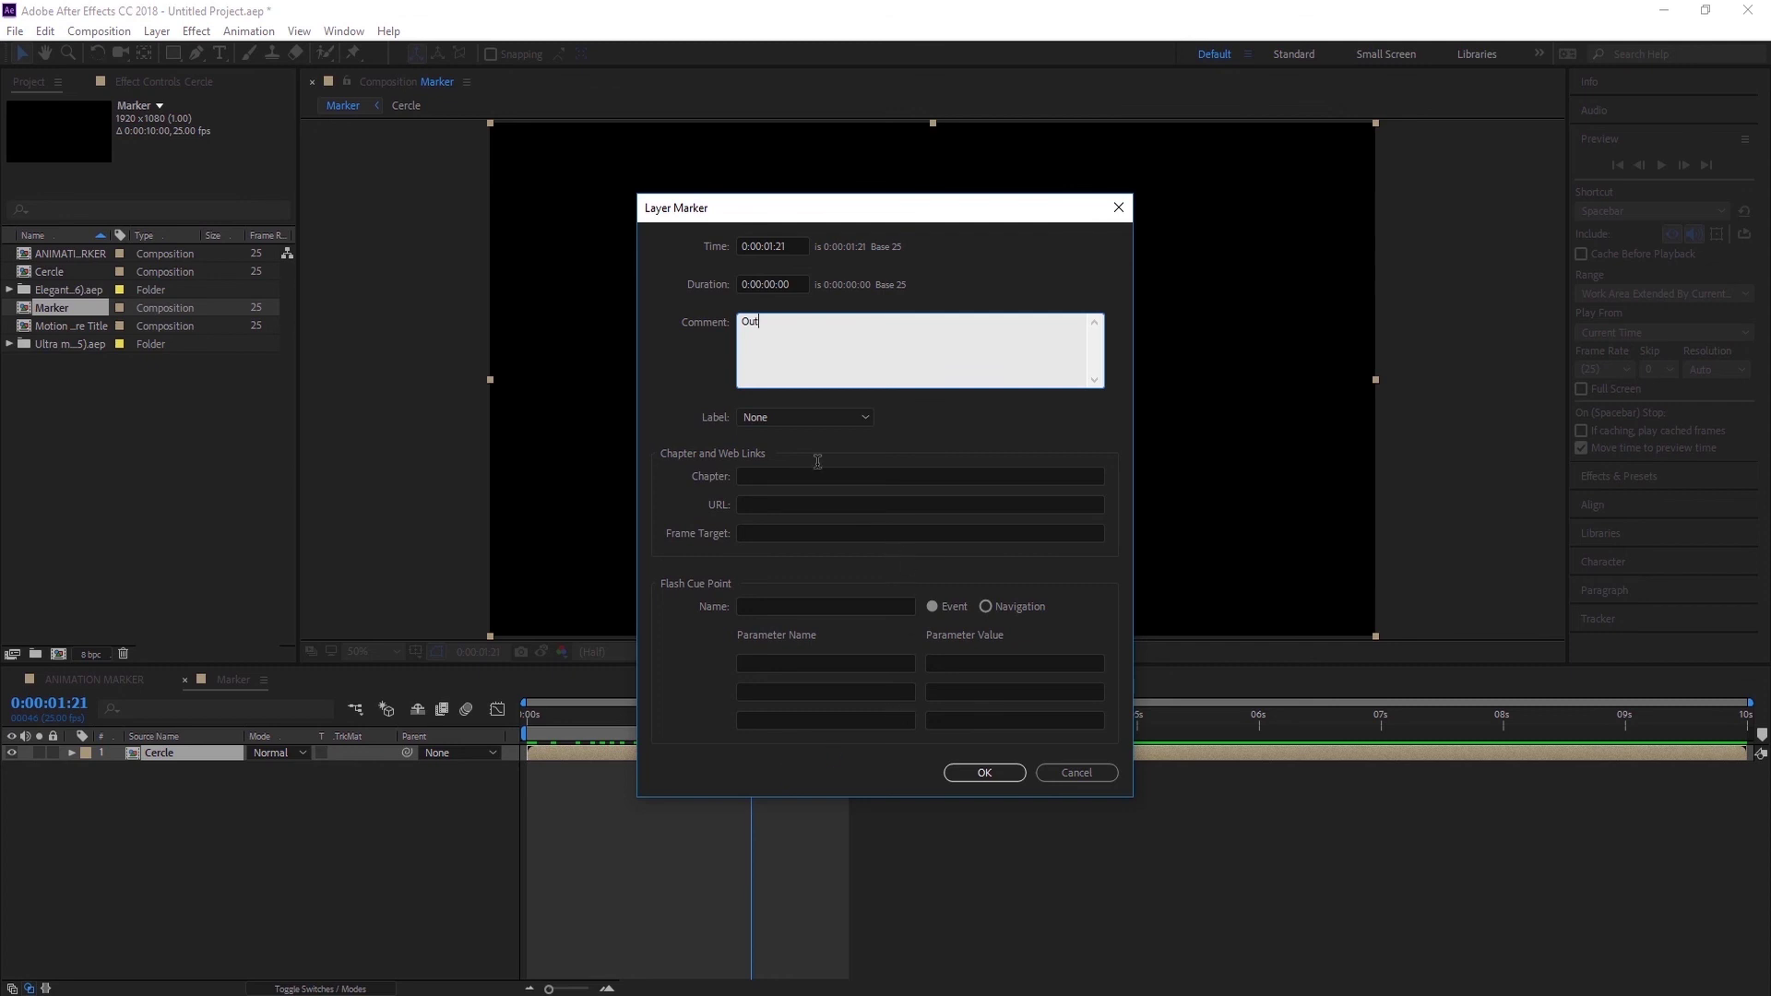
left_click(812, 415)
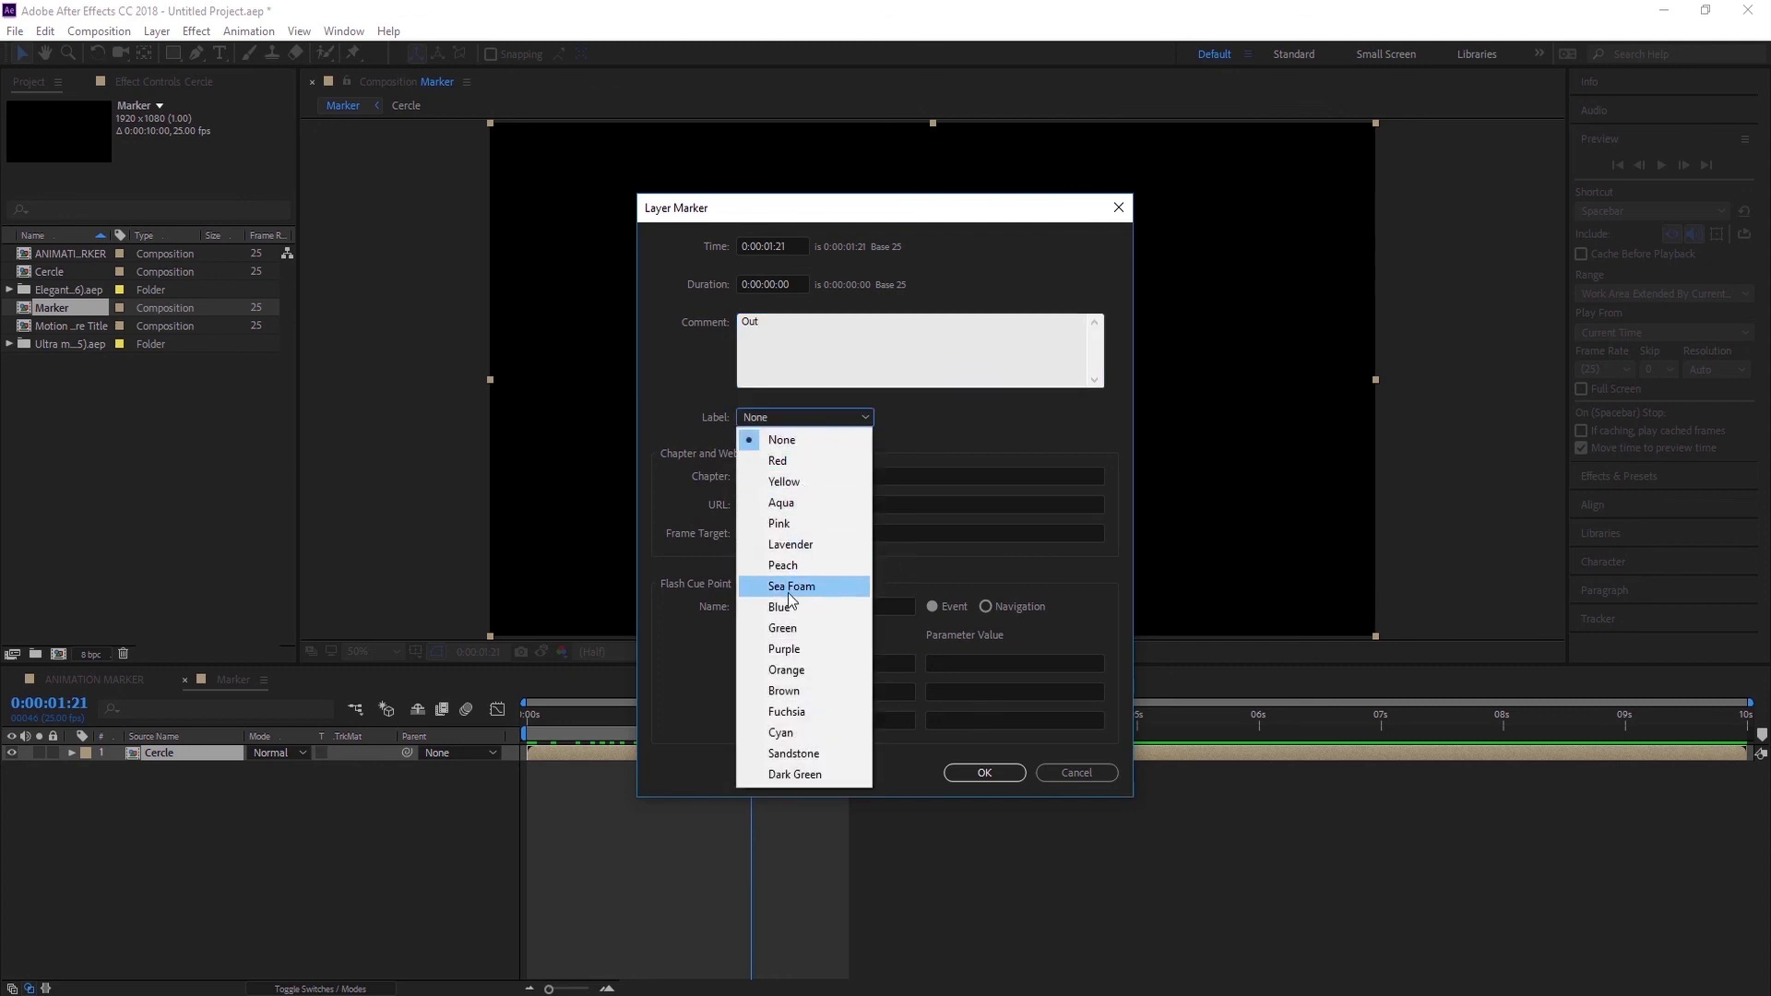
left_click(782, 735)
left_click(975, 775)
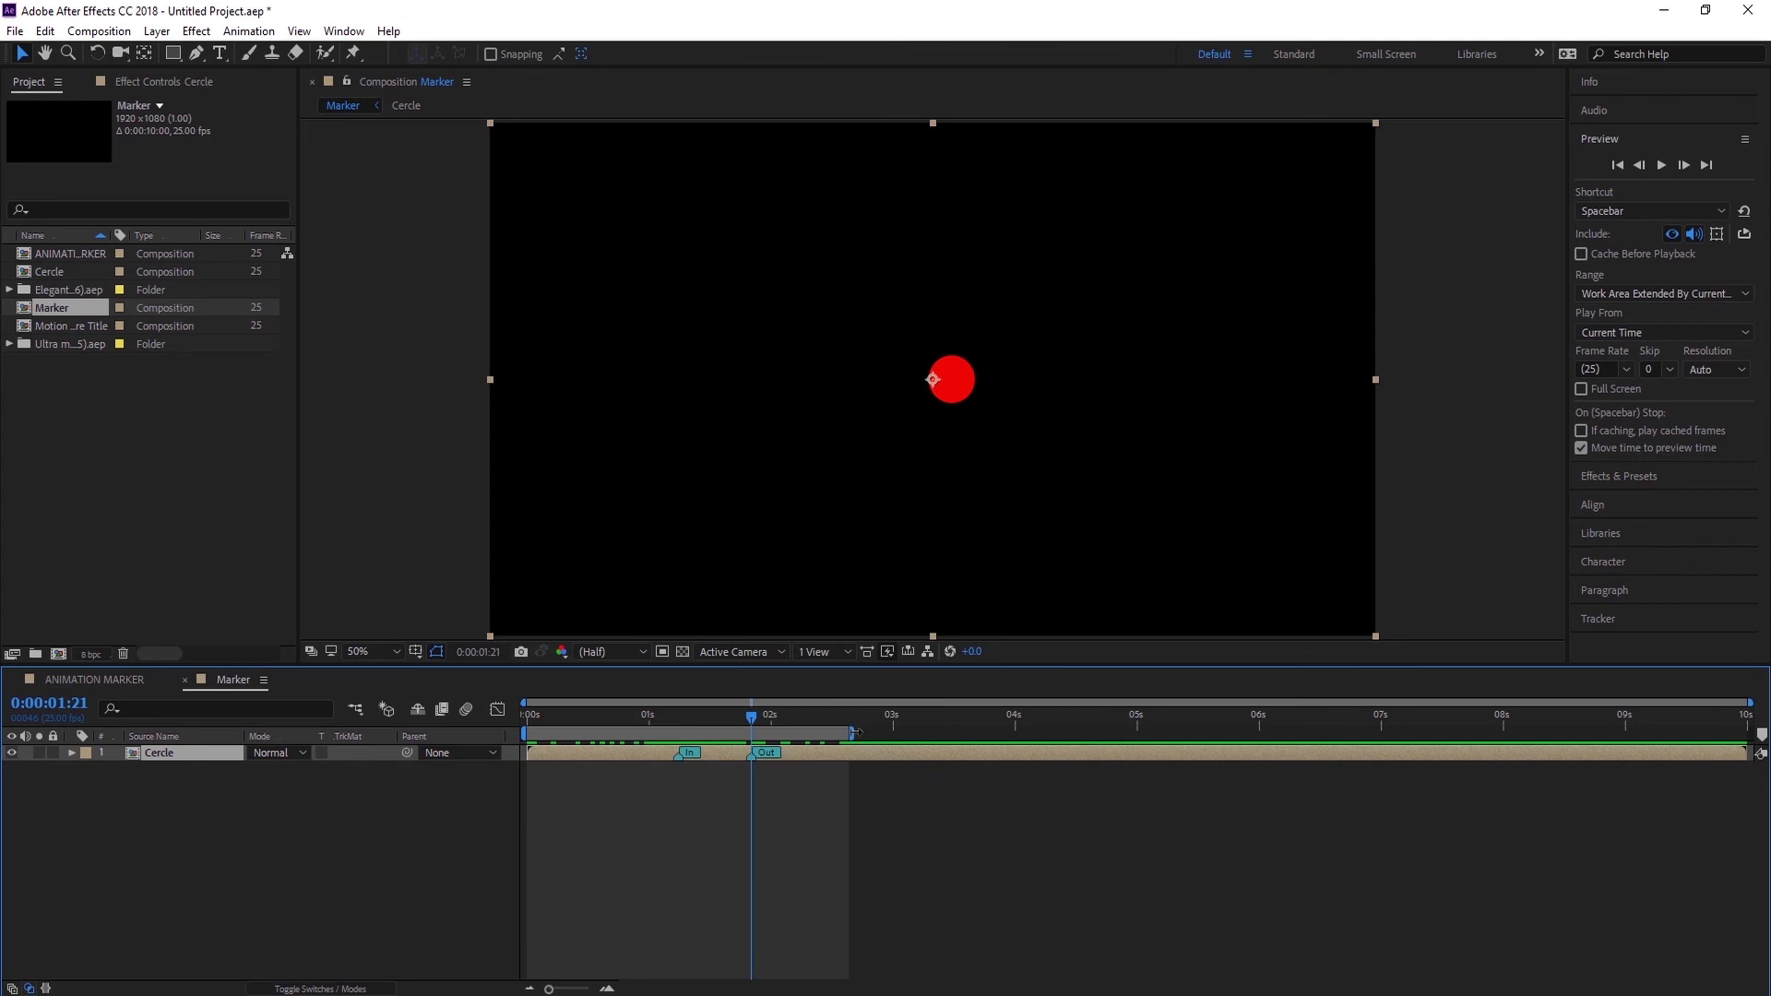
Step: Extend the work area to about 4.7 s and turn on Time Remapping for Cercle
mouse_move(855, 733)
left_mouse_down()
mouse_move(1117, 734)
mouse_move(1110, 752)
left_mouse_up()
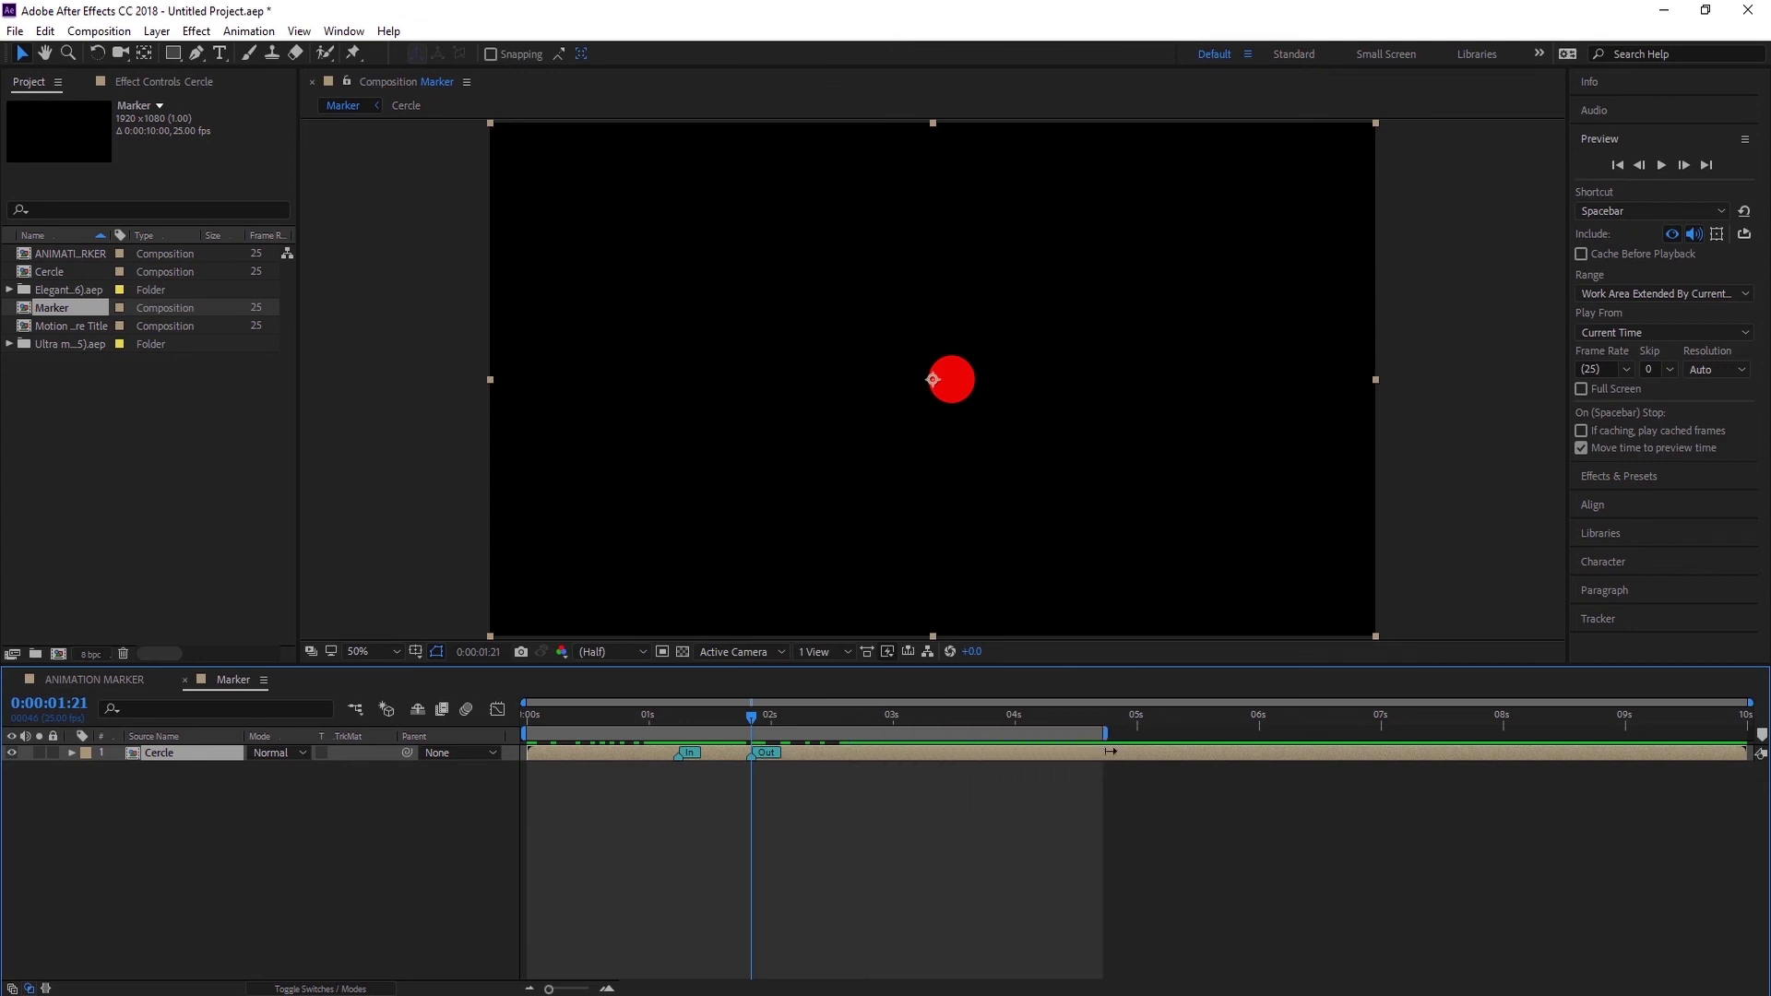
right_click(165, 757)
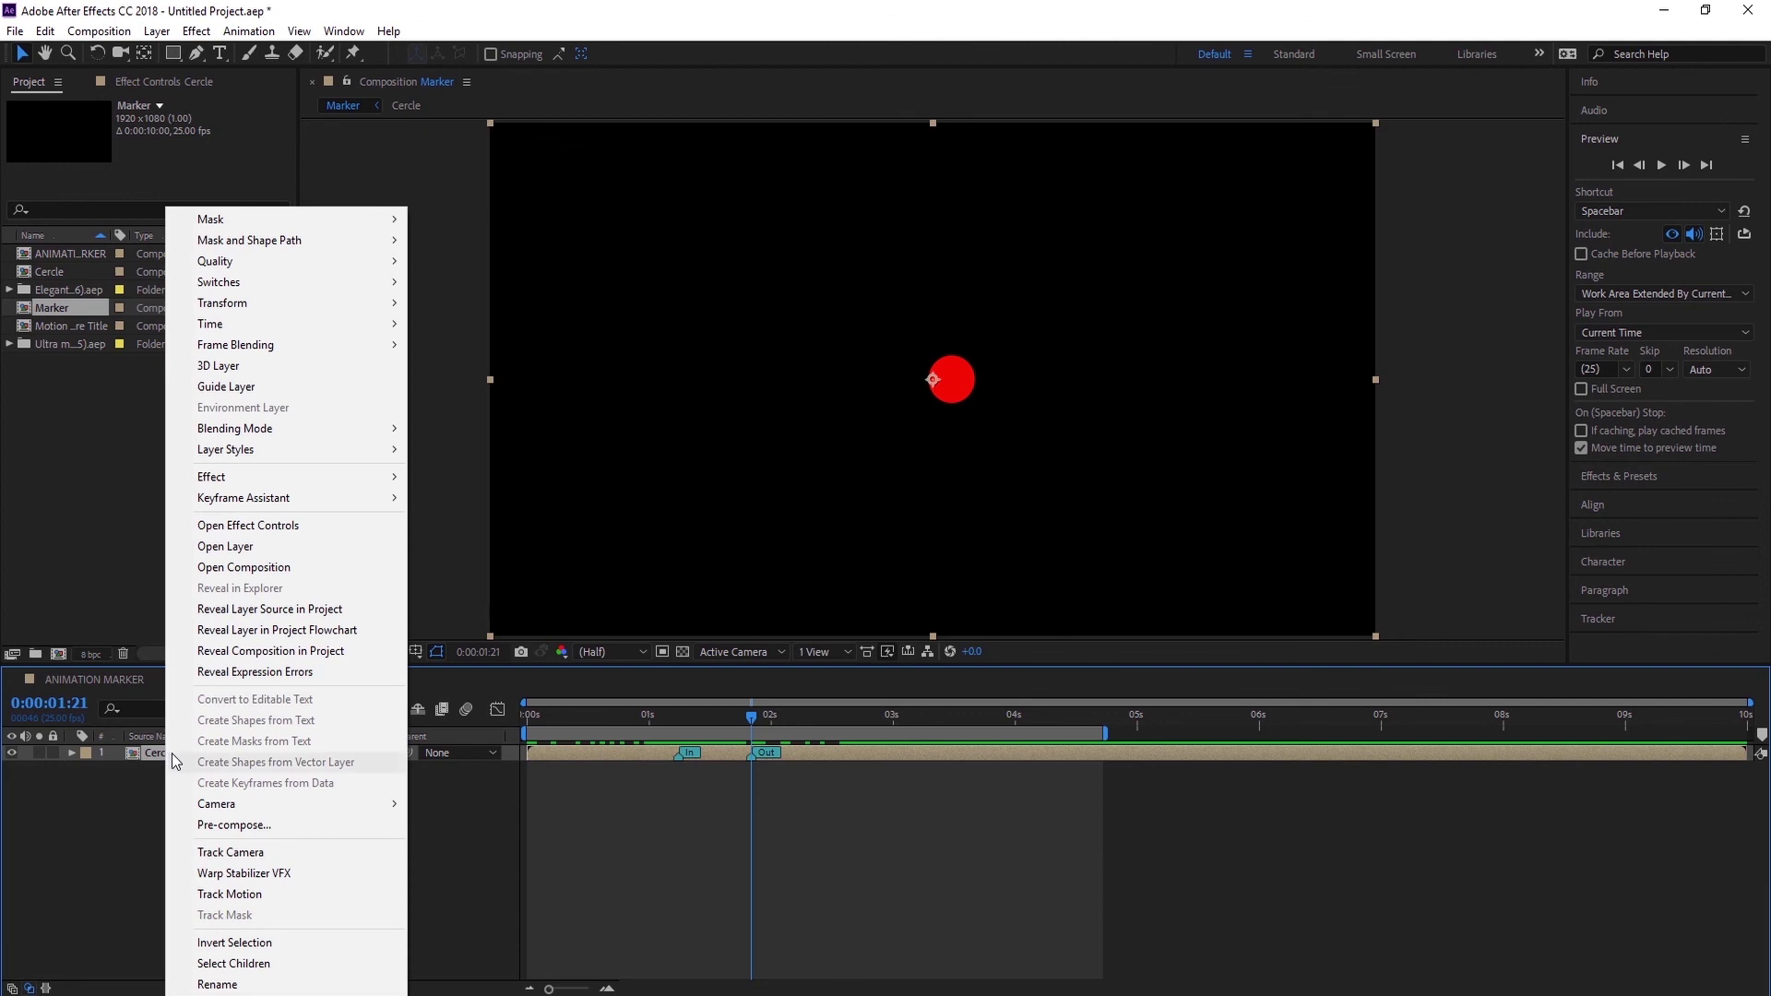
mouse_move(363, 323)
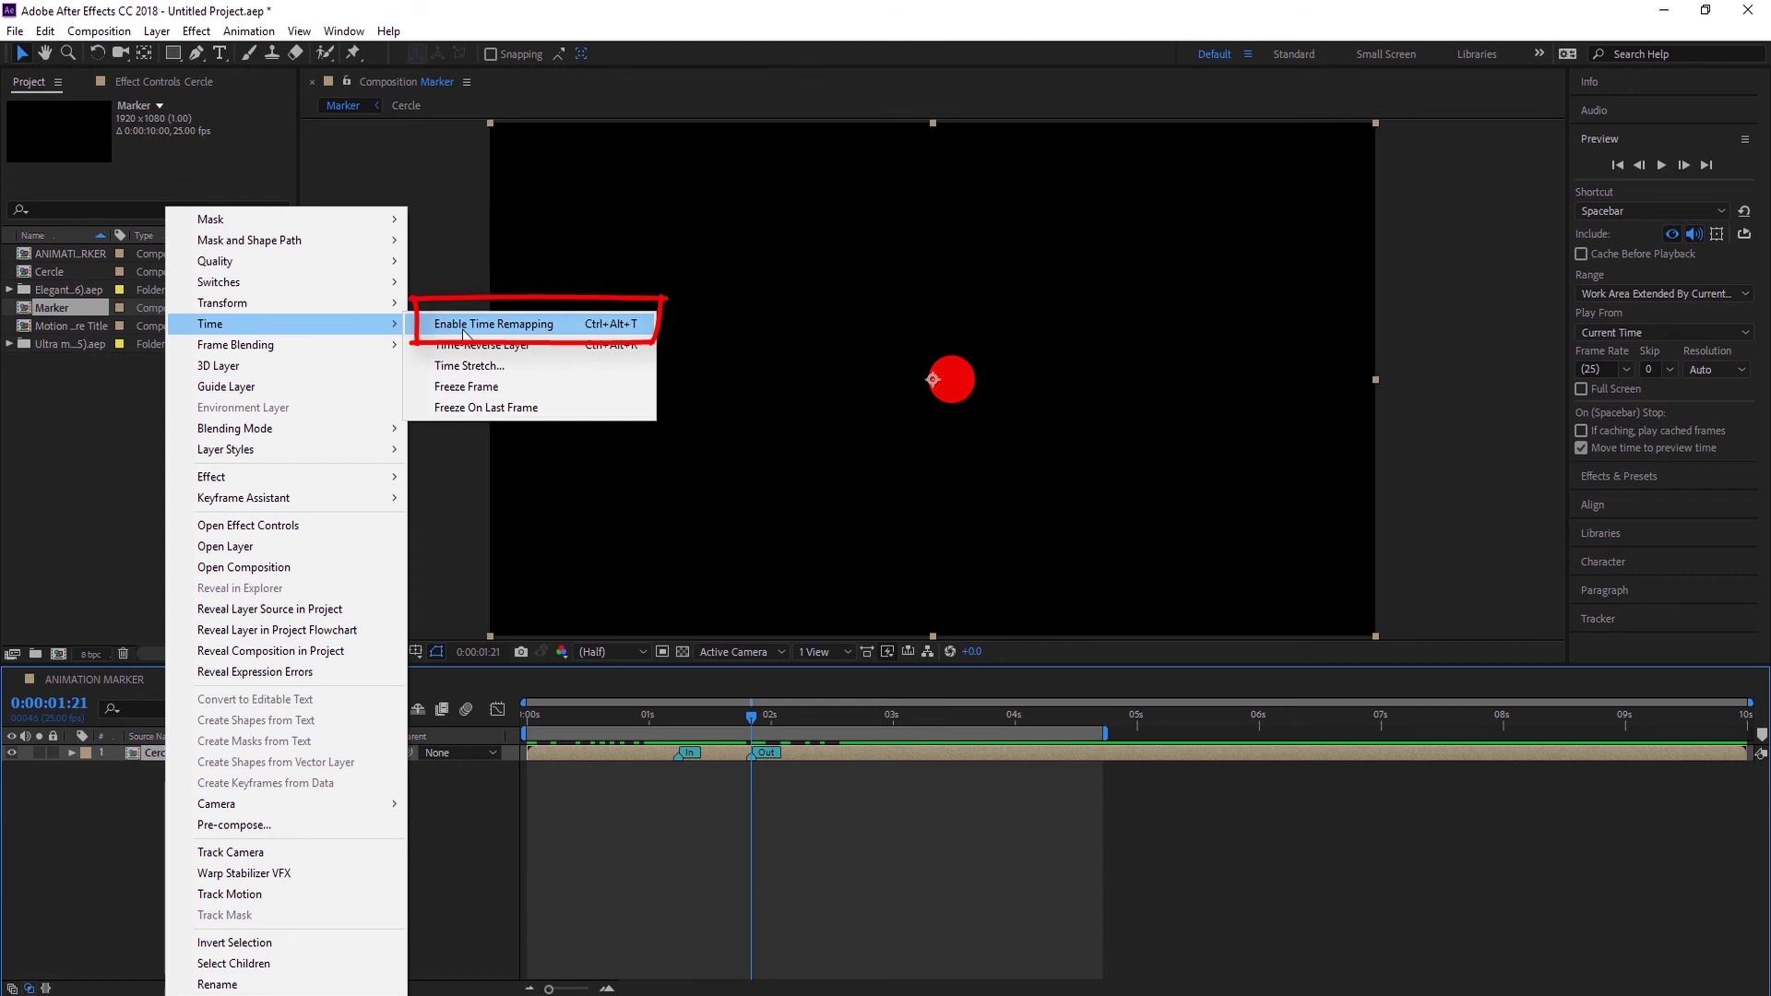
left_click(464, 328)
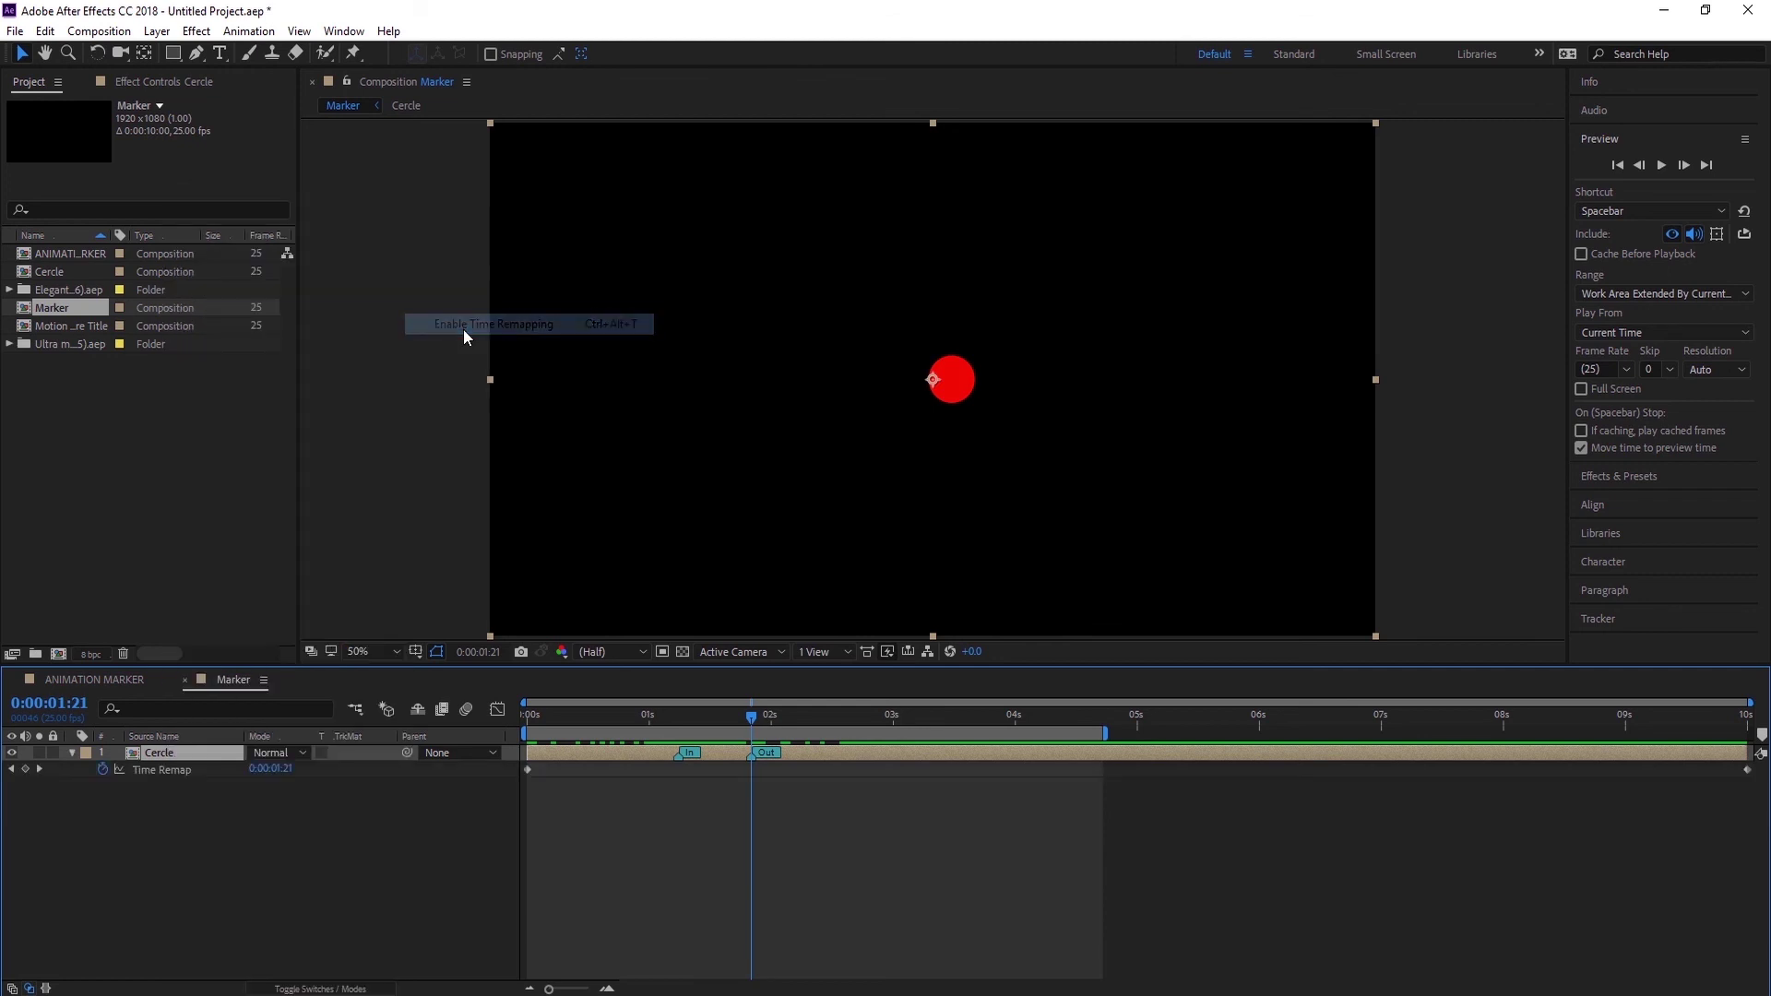
left_click_drag(749, 718, 678, 732)
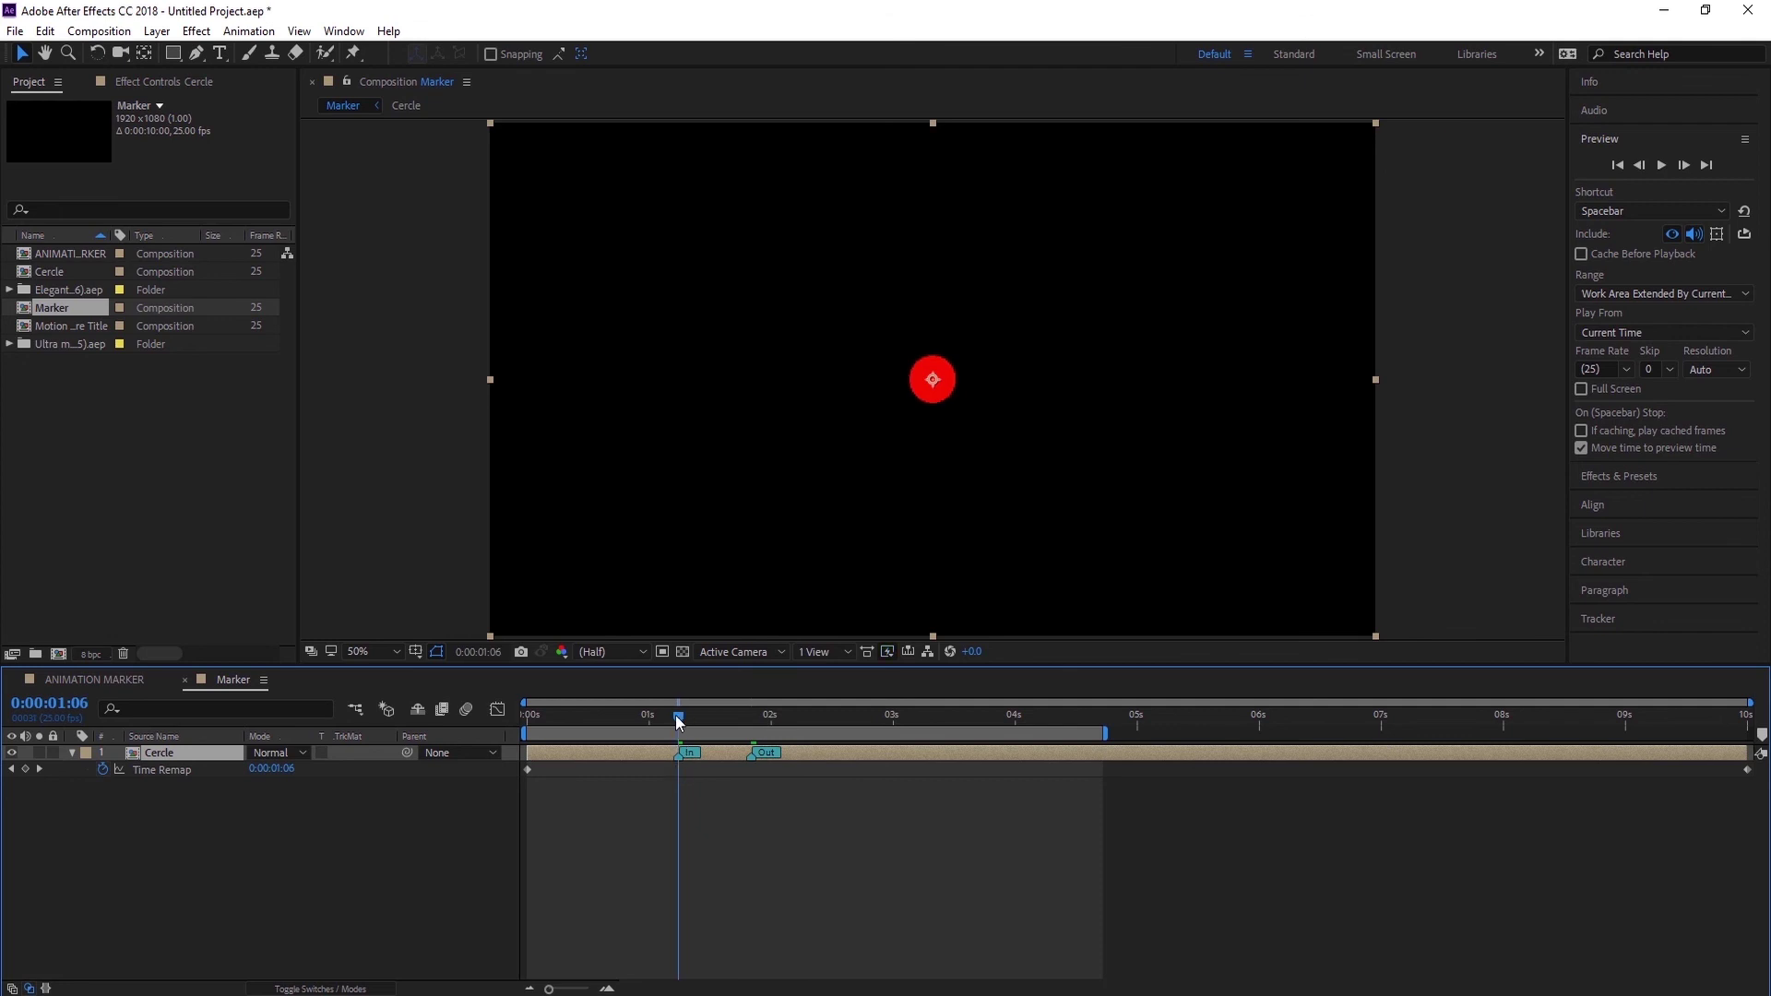
Step: Set Time Remap keyframes on Cercle at 0:00:01:06 and 0:00:01:18
mouse_move(680, 716)
left_mouse_down()
mouse_move(755, 707)
mouse_move(726, 716)
mouse_move(737, 756)
mouse_move(675, 734)
left_mouse_up()
left_click(26, 770)
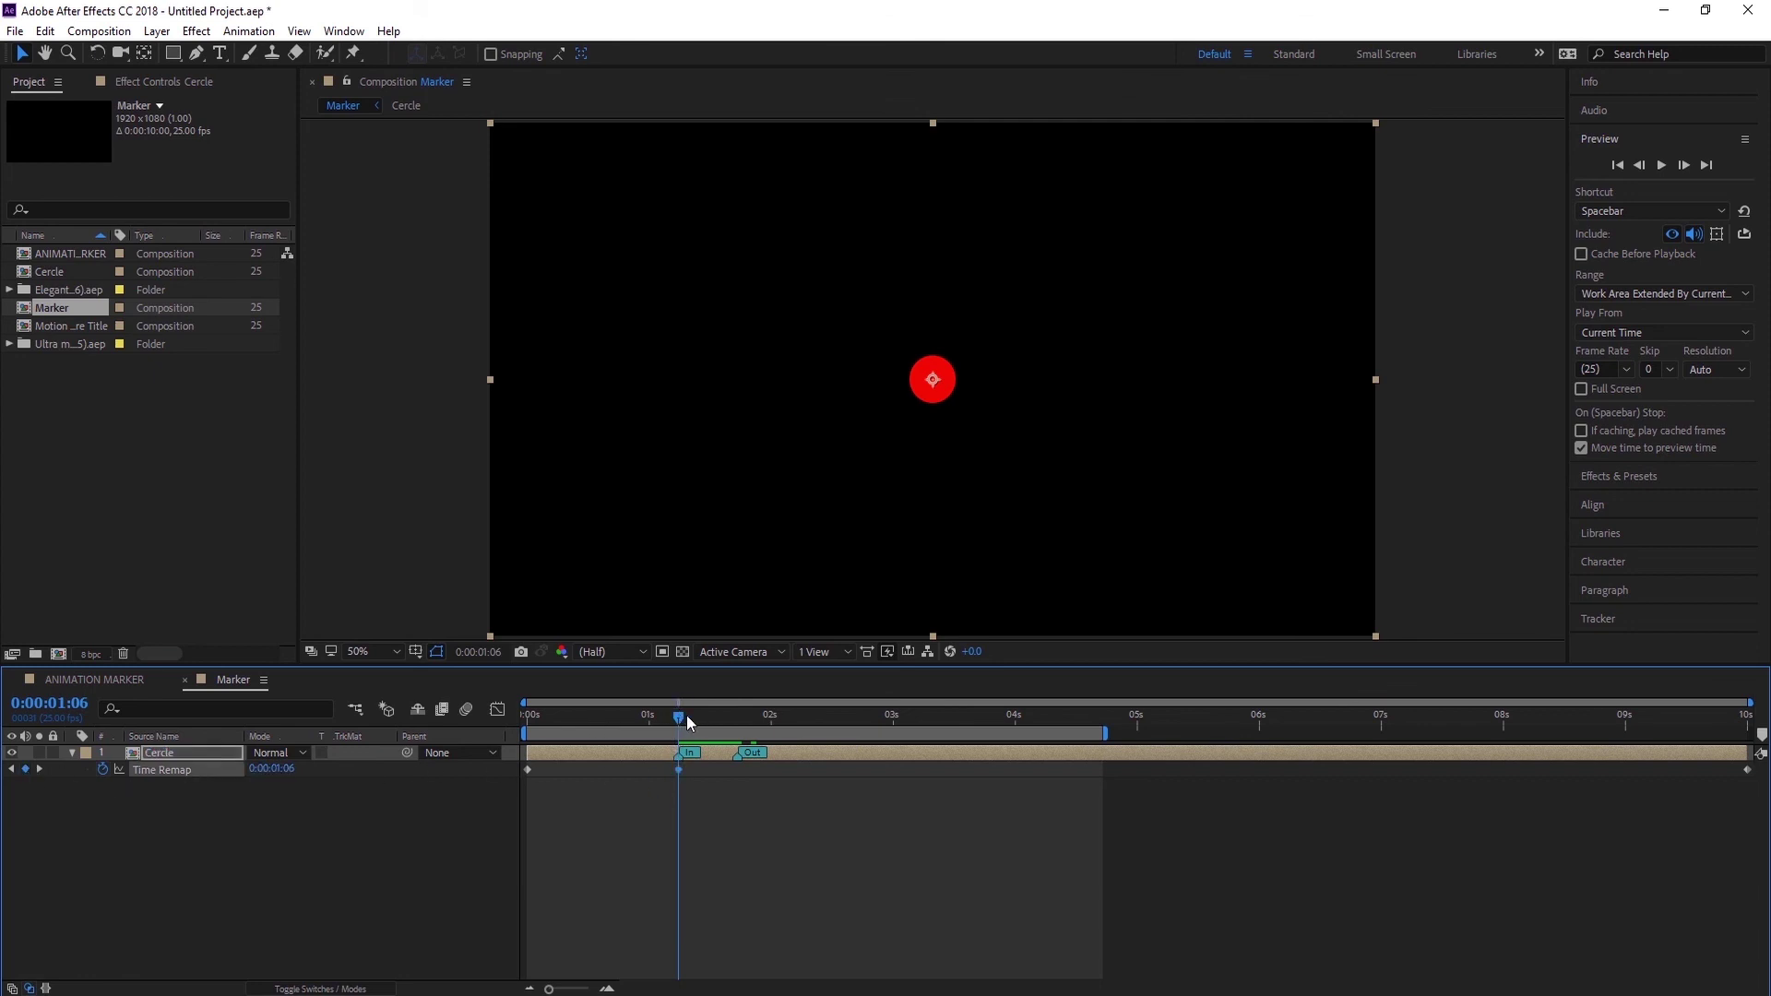
left_click_drag(686, 715, 738, 714)
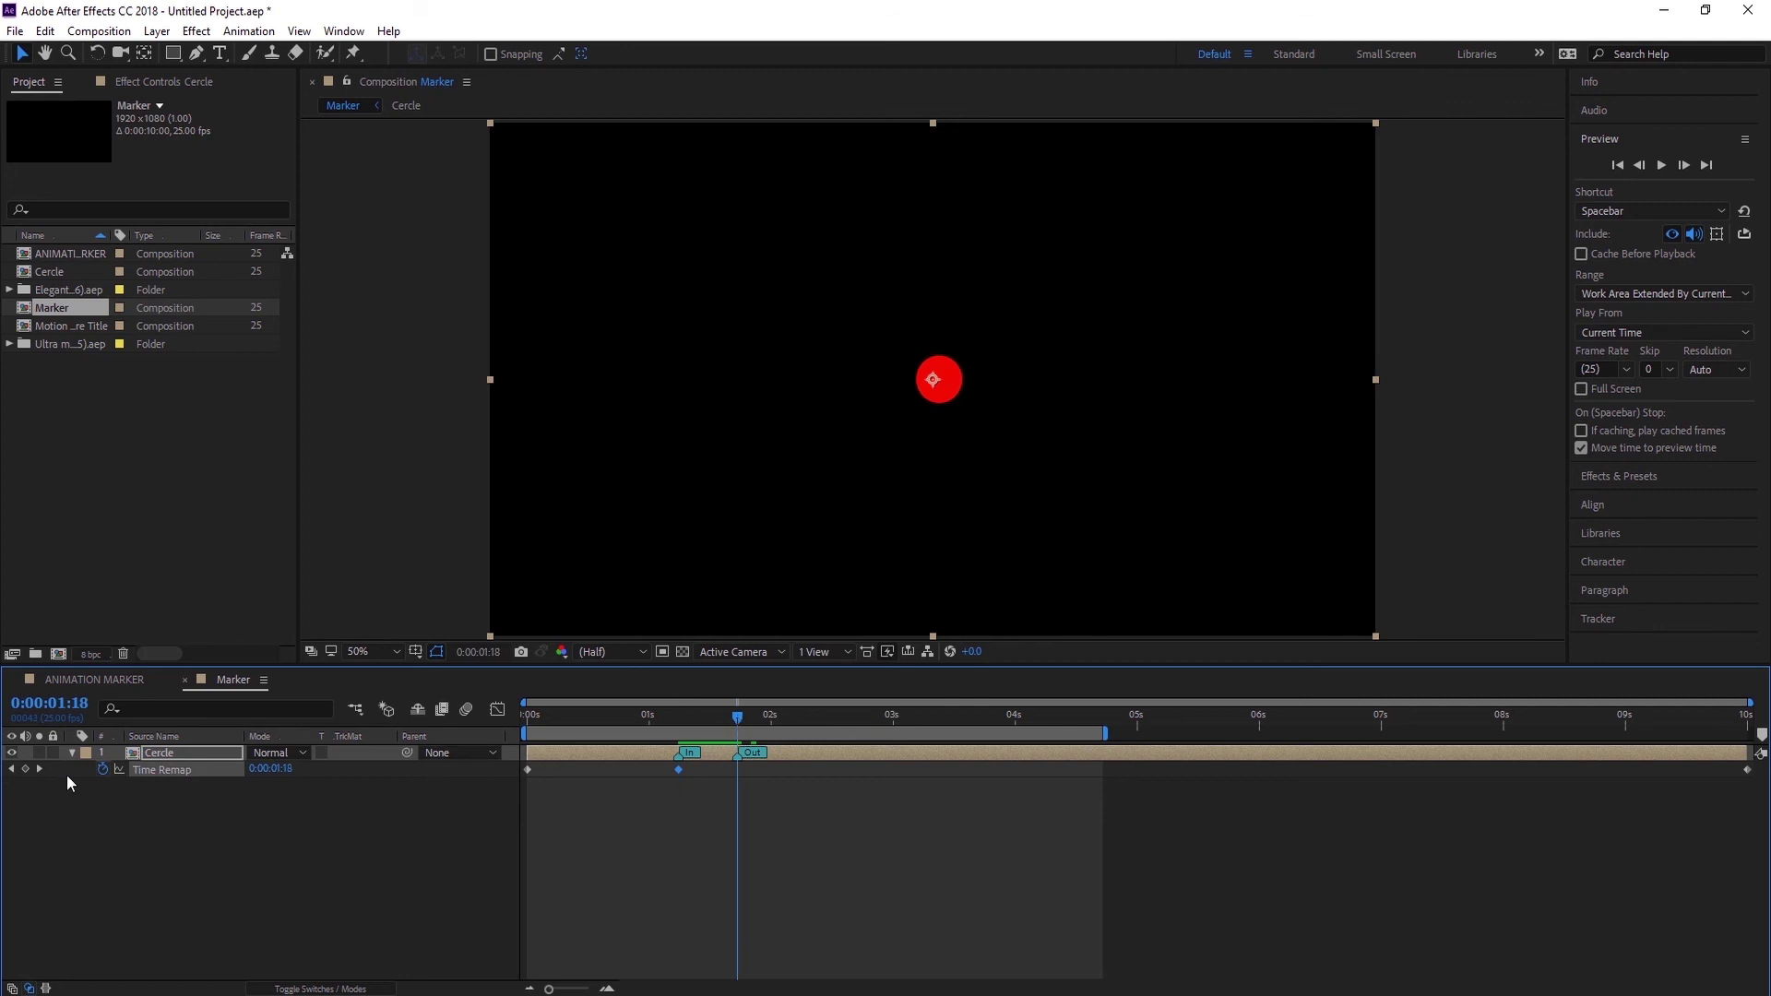
left_click(27, 768)
Step: Copy all the marker expression code in Notepad, then minimize Notepad to return to After Effects
key("alt+Tab")
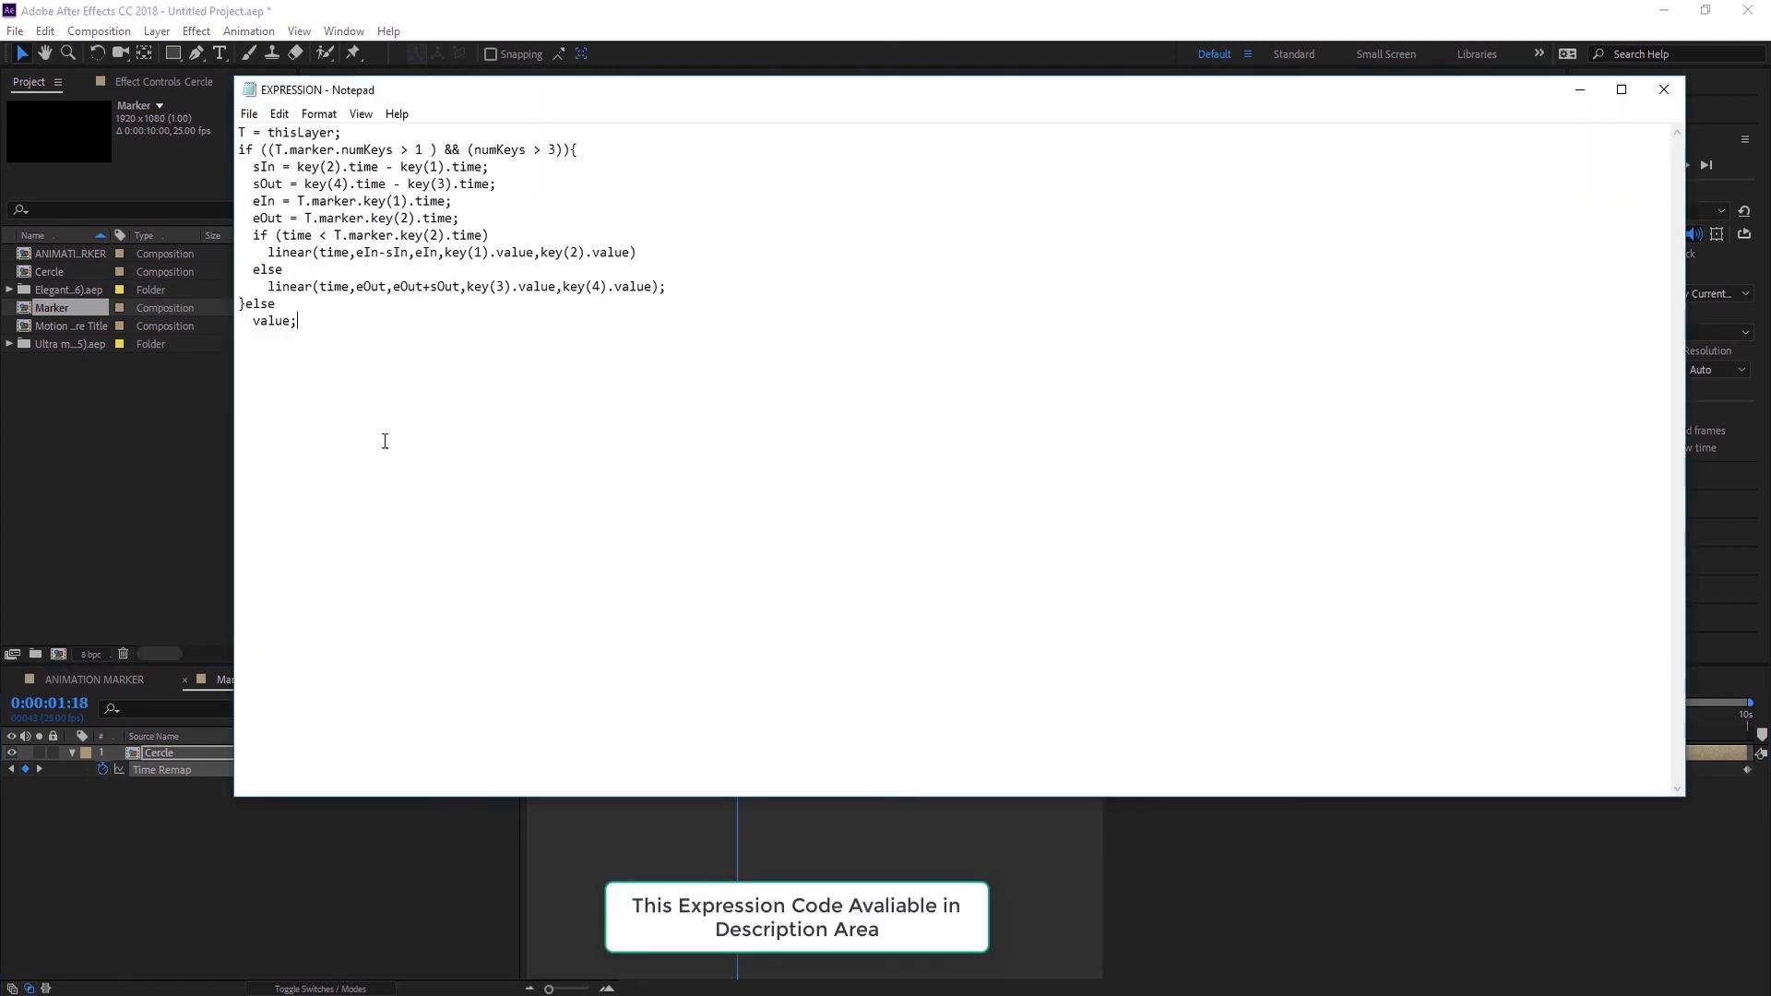
key("ctrl+a")
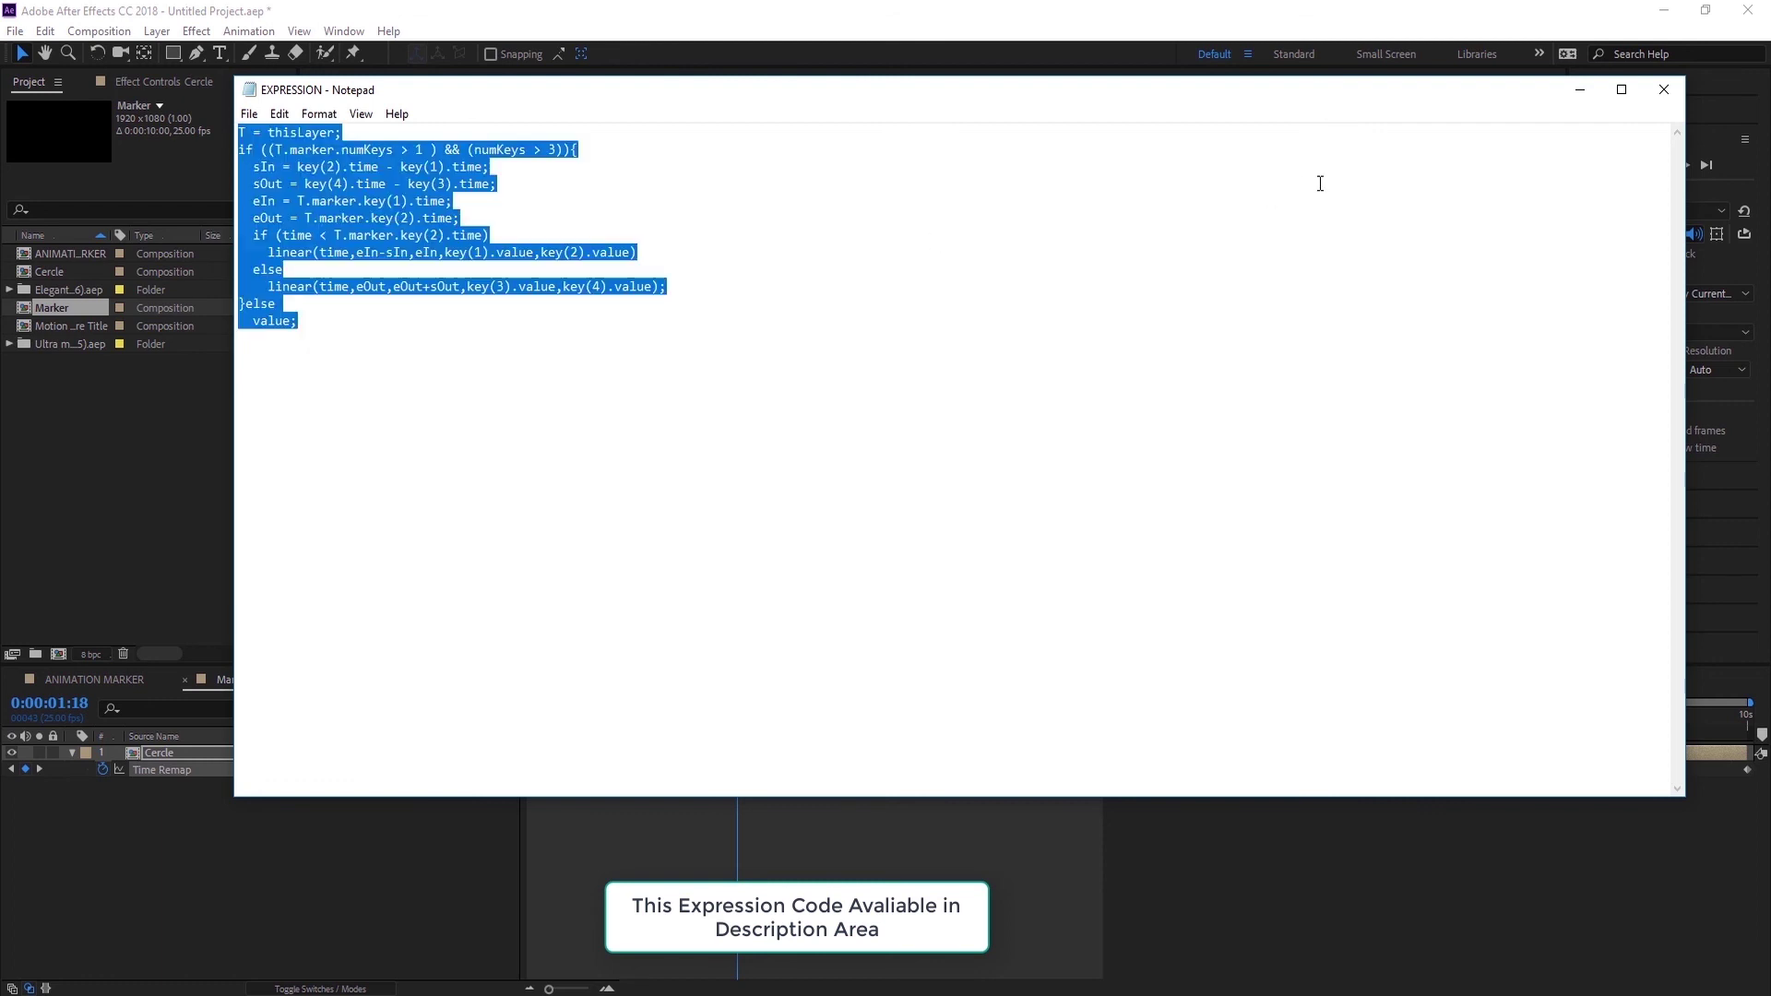
left_click(1579, 90)
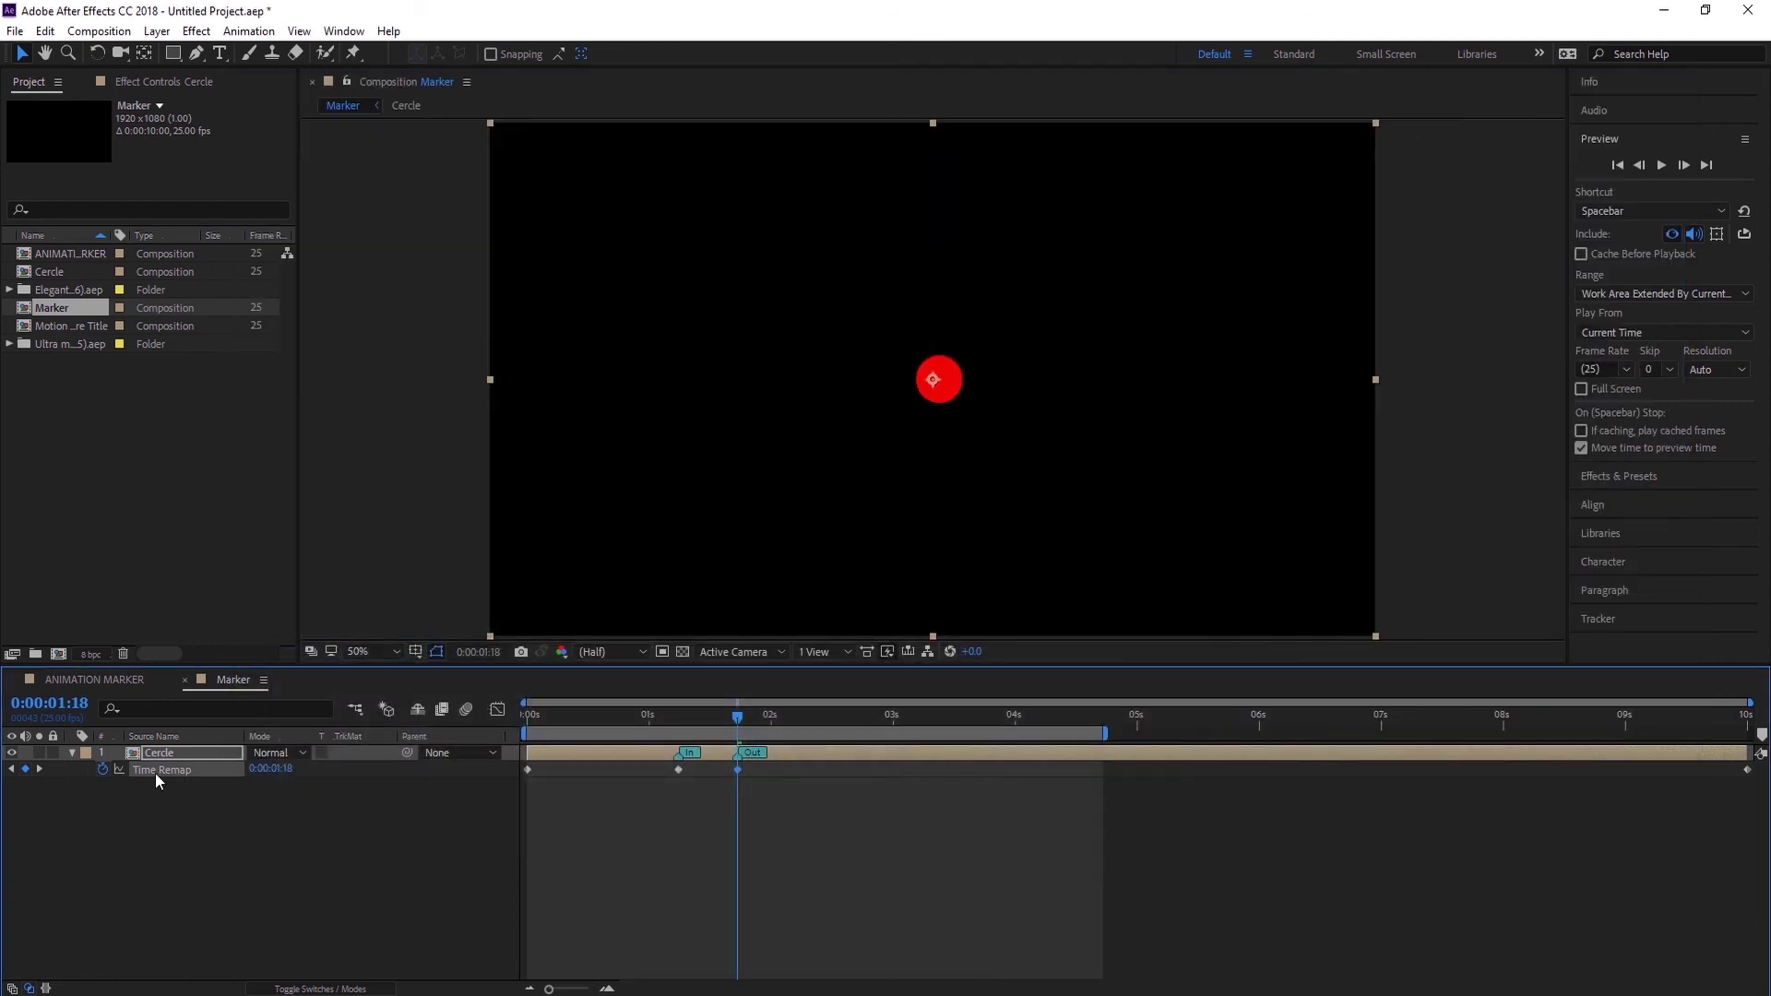
Step: Paste the 'T = thisLayer;' marker expression onto Cercle's Time Remap and preview from the start
left_click(103, 770, "alt")
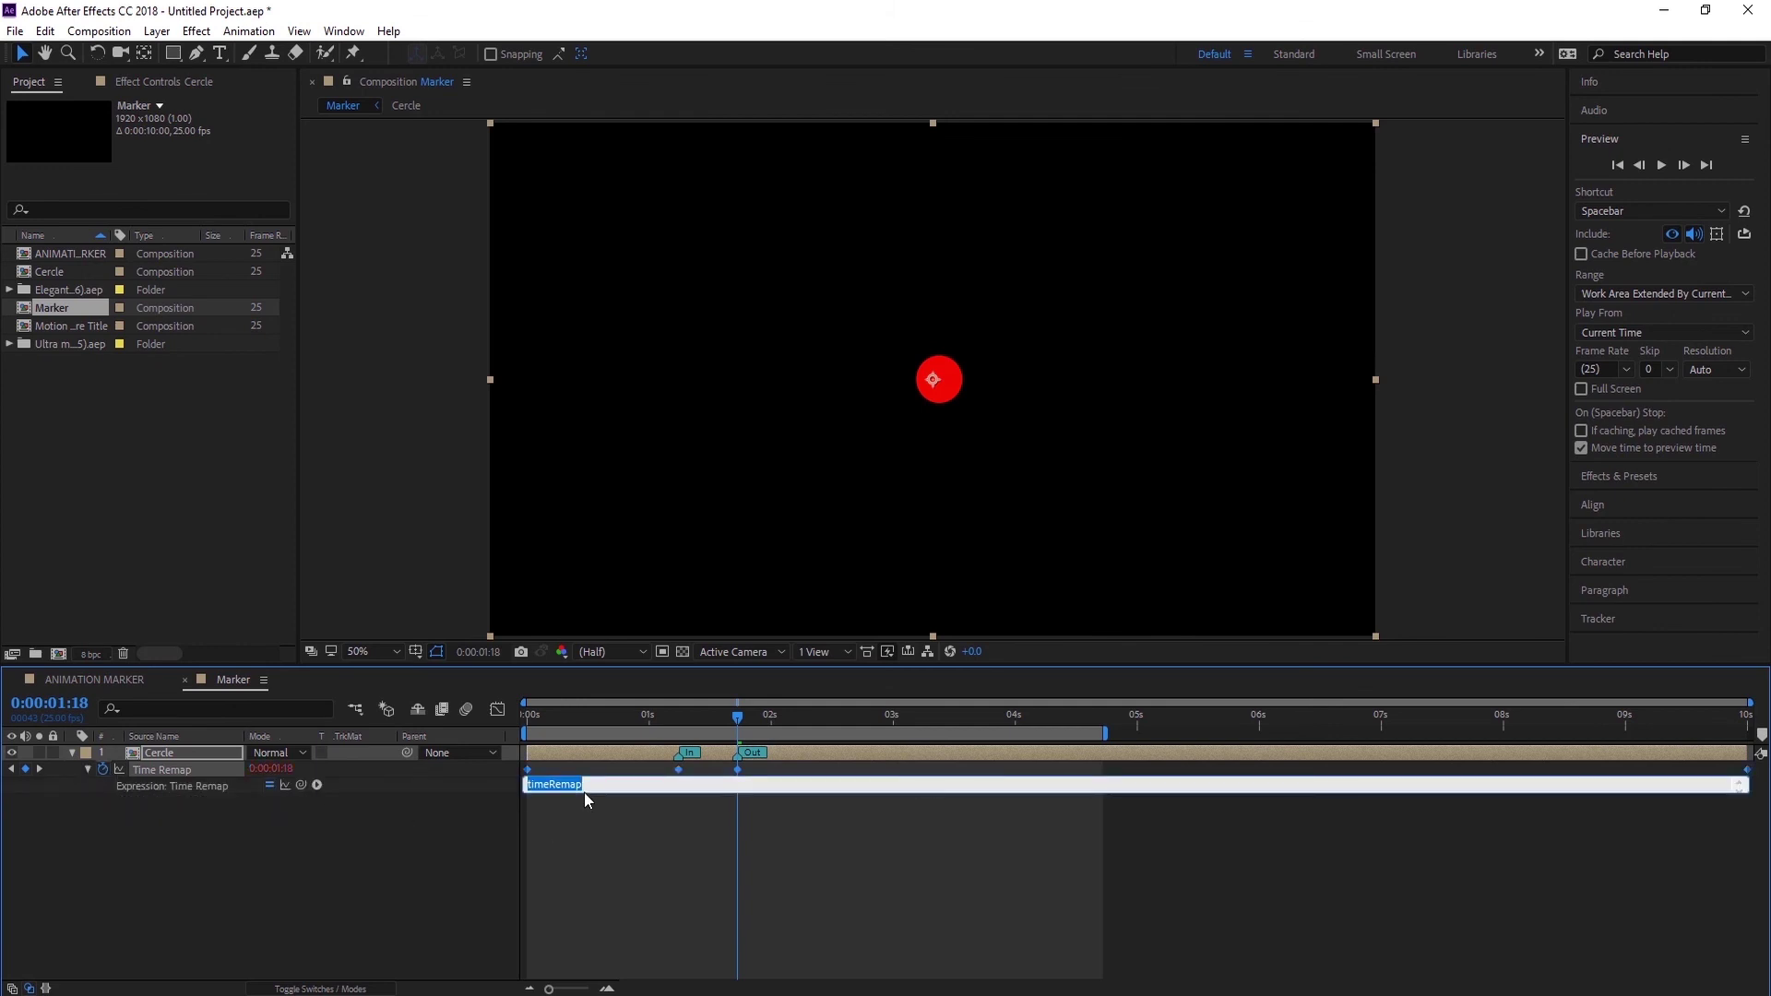
type("T = thisLayer;")
left_click(384, 832)
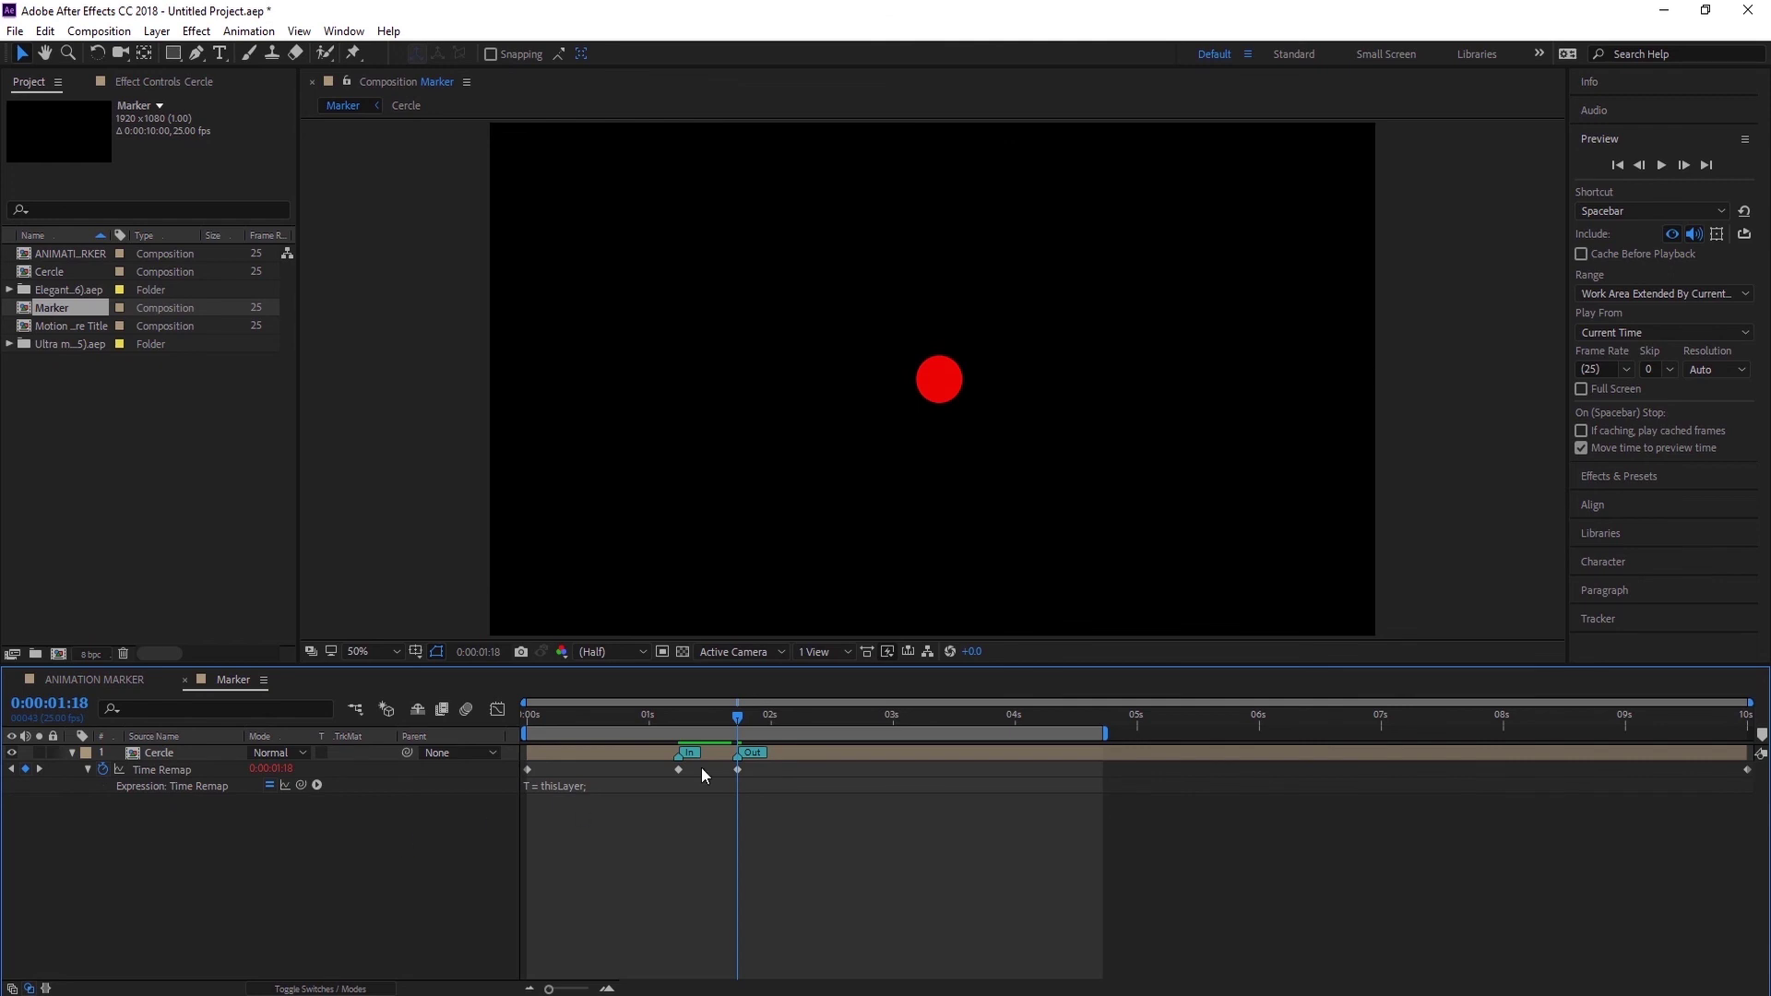
left_click_drag(739, 716, 620, 737)
key("space")
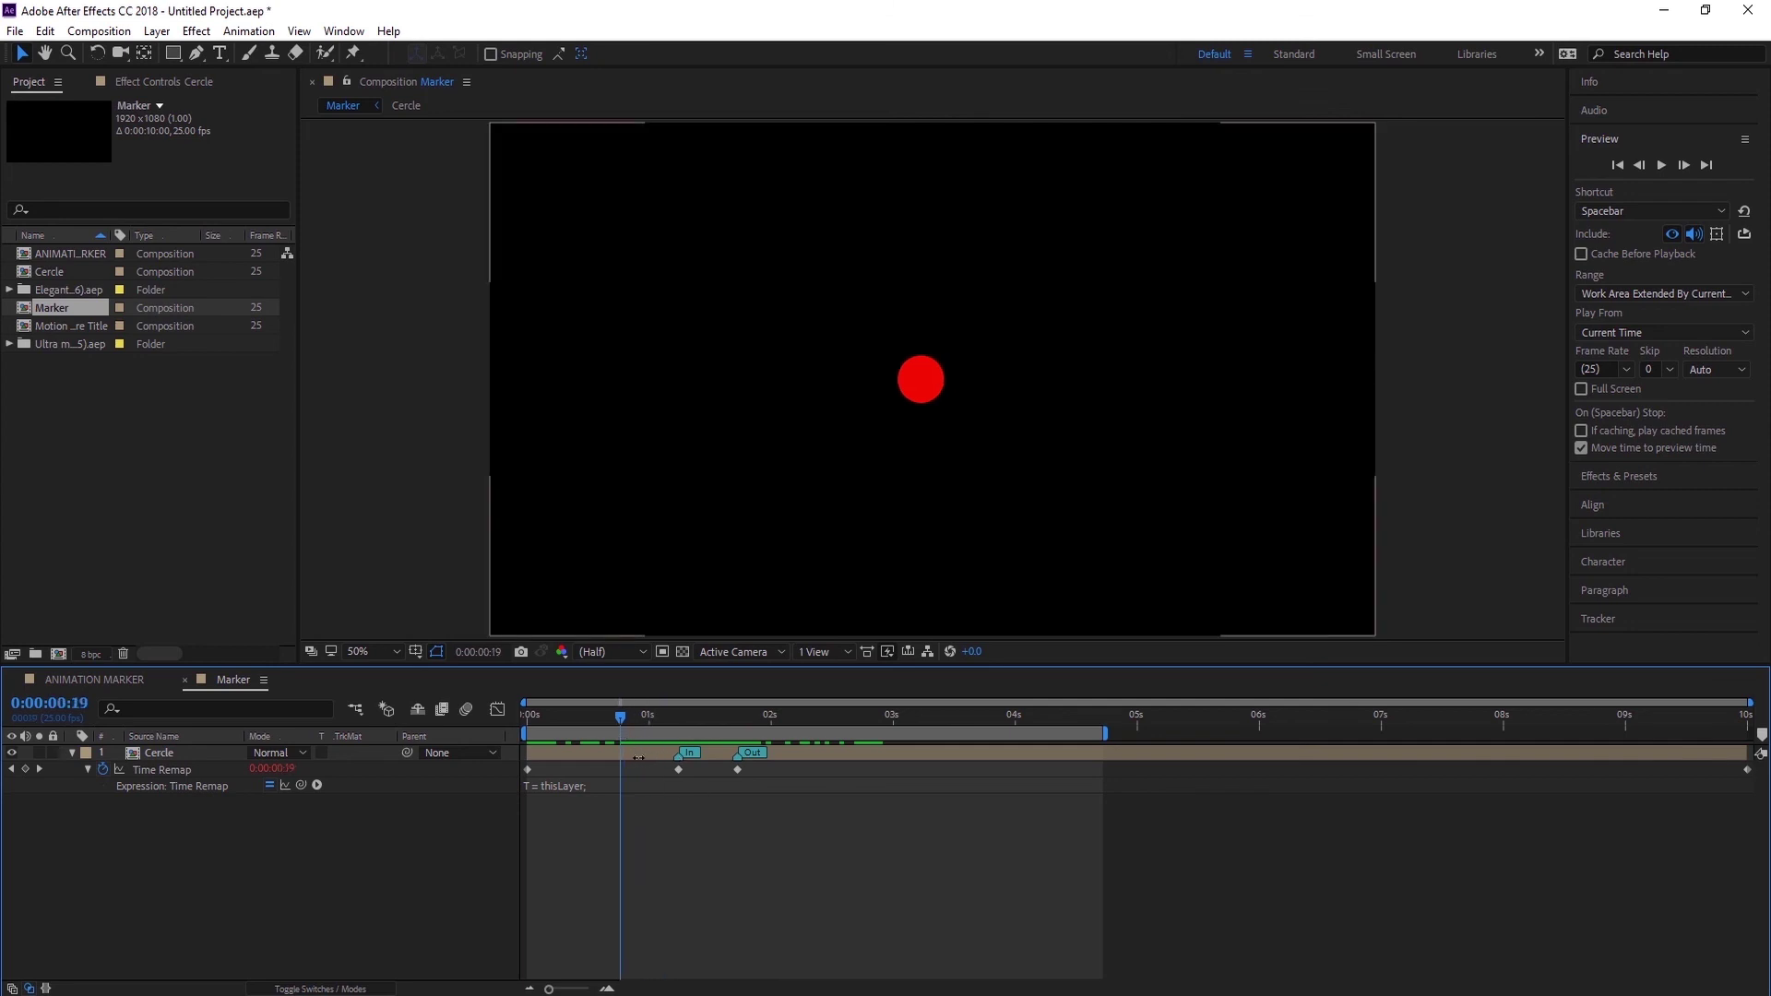
Step: Move Cercle's In marker earlier and Out marker later, then end the work area near 3 seconds
left_click_drag(623, 758, 625, 757)
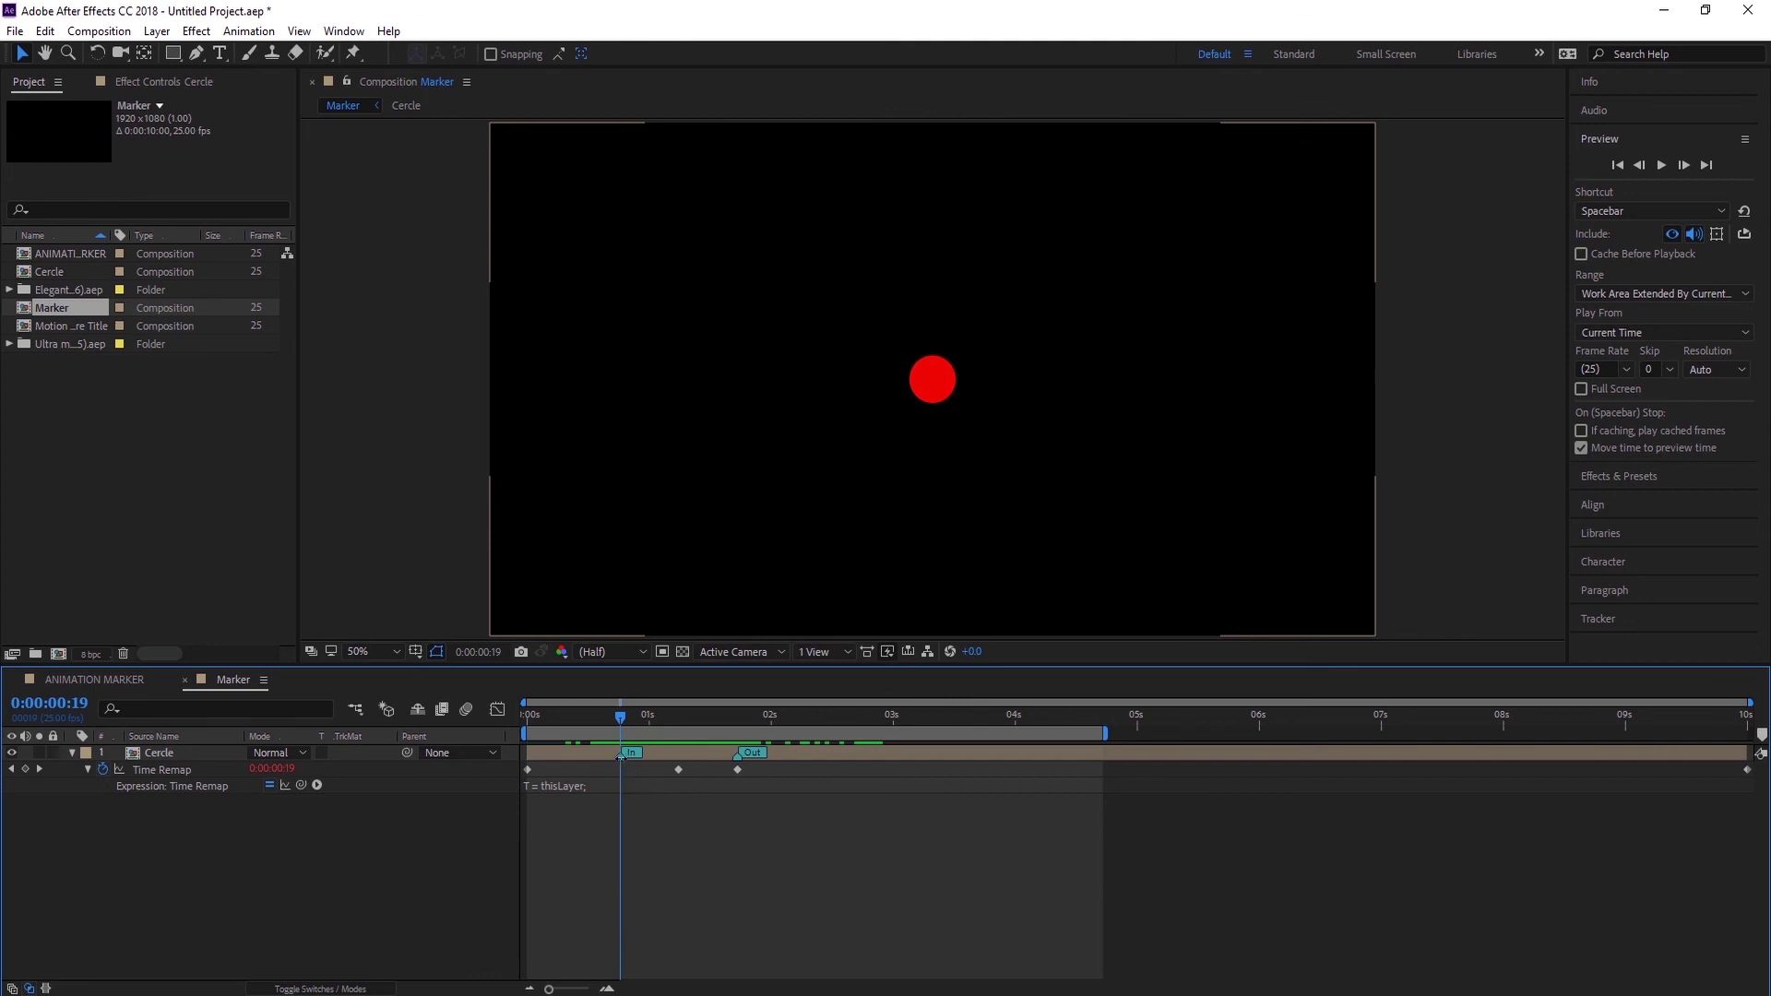
left_click_drag(738, 756, 825, 753)
left_click_drag(617, 718, 539, 765)
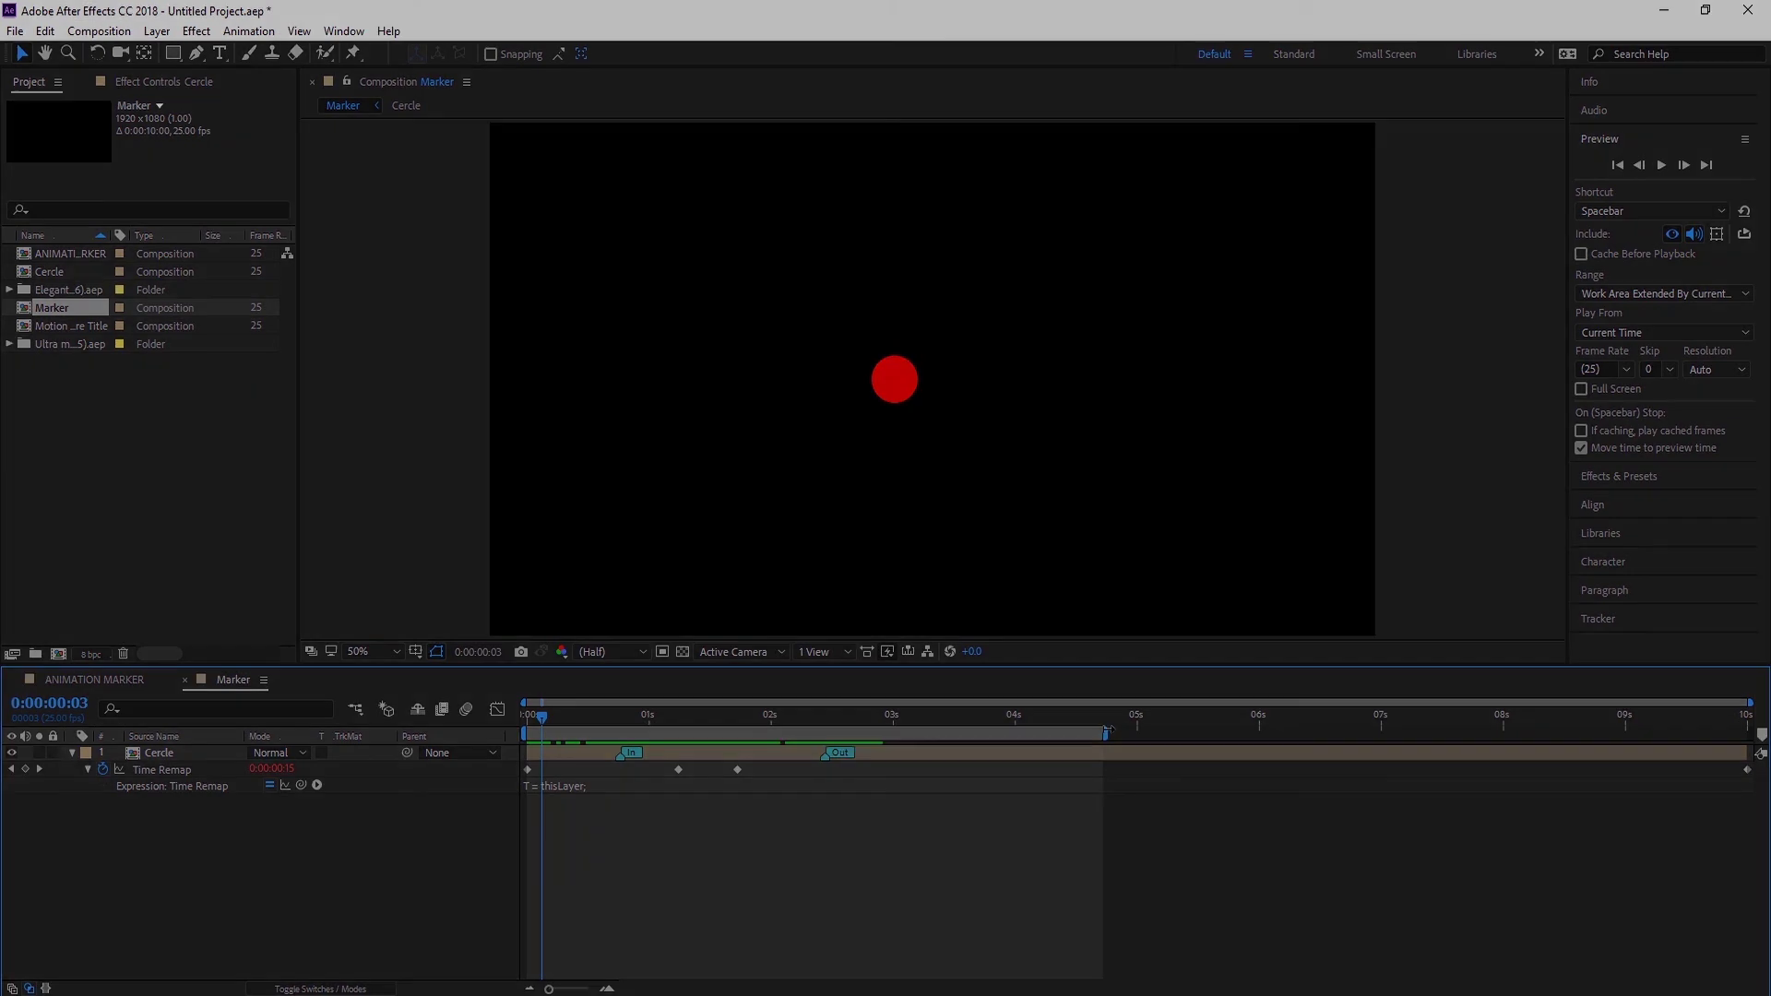
left_click_drag(972, 738, 879, 738)
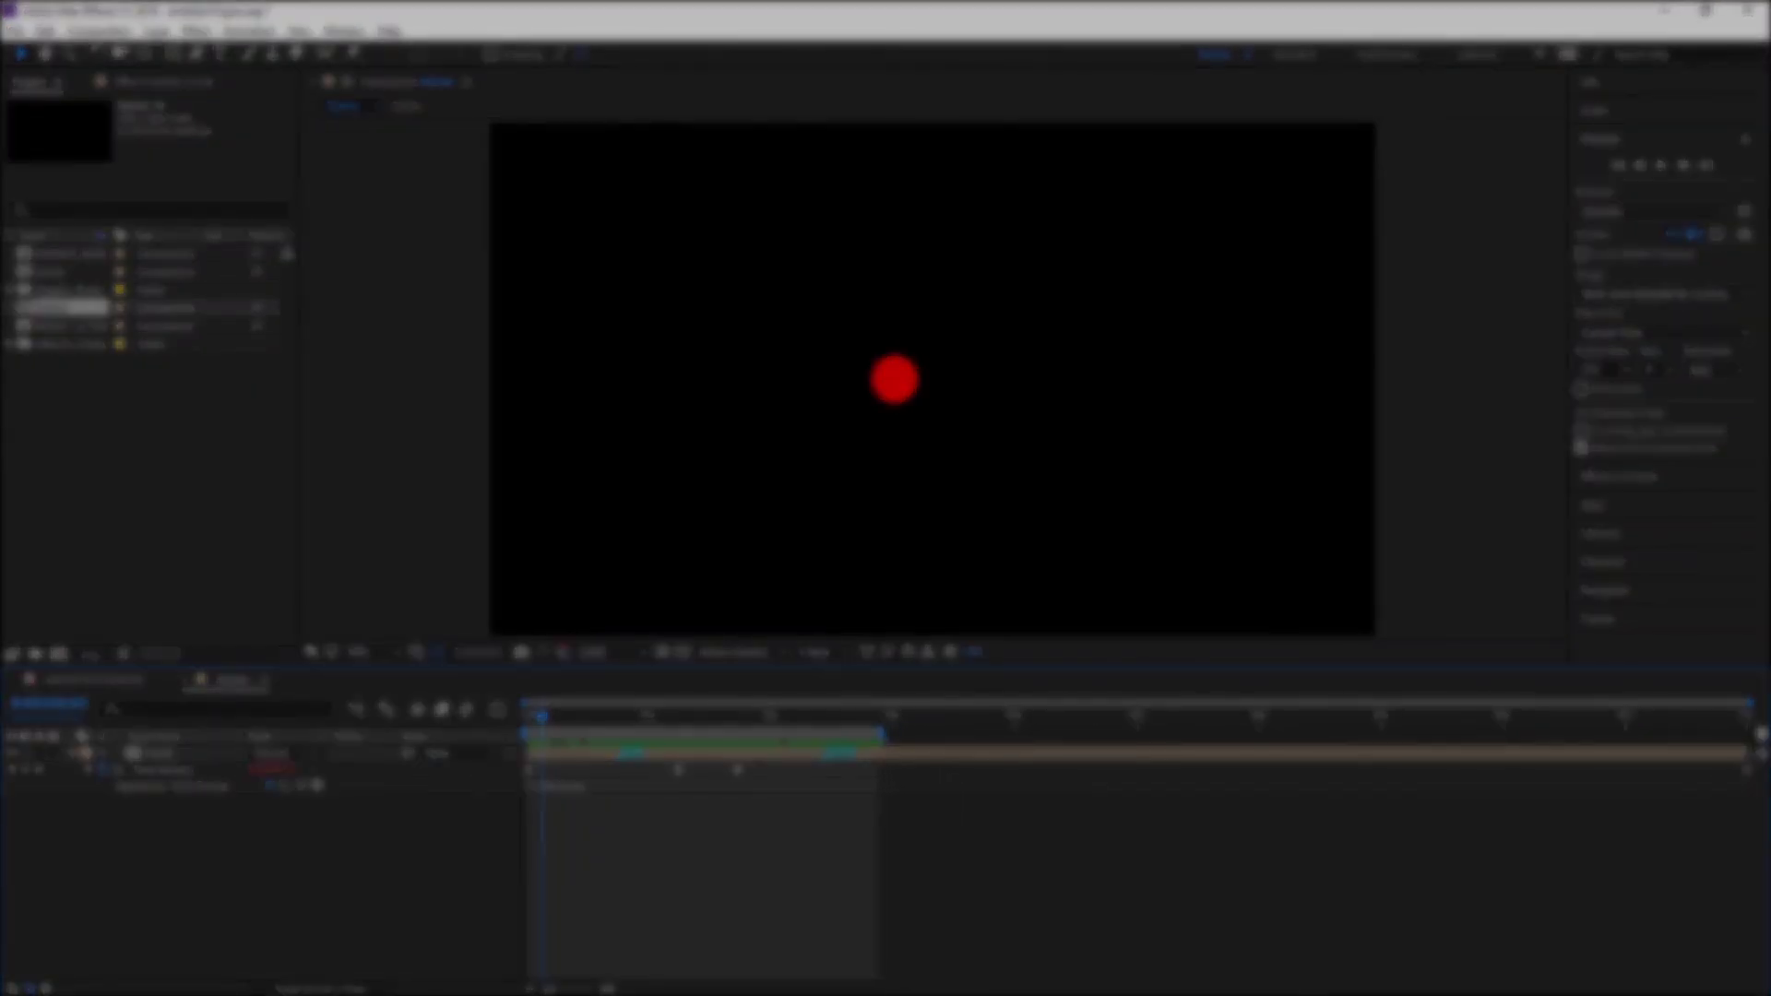